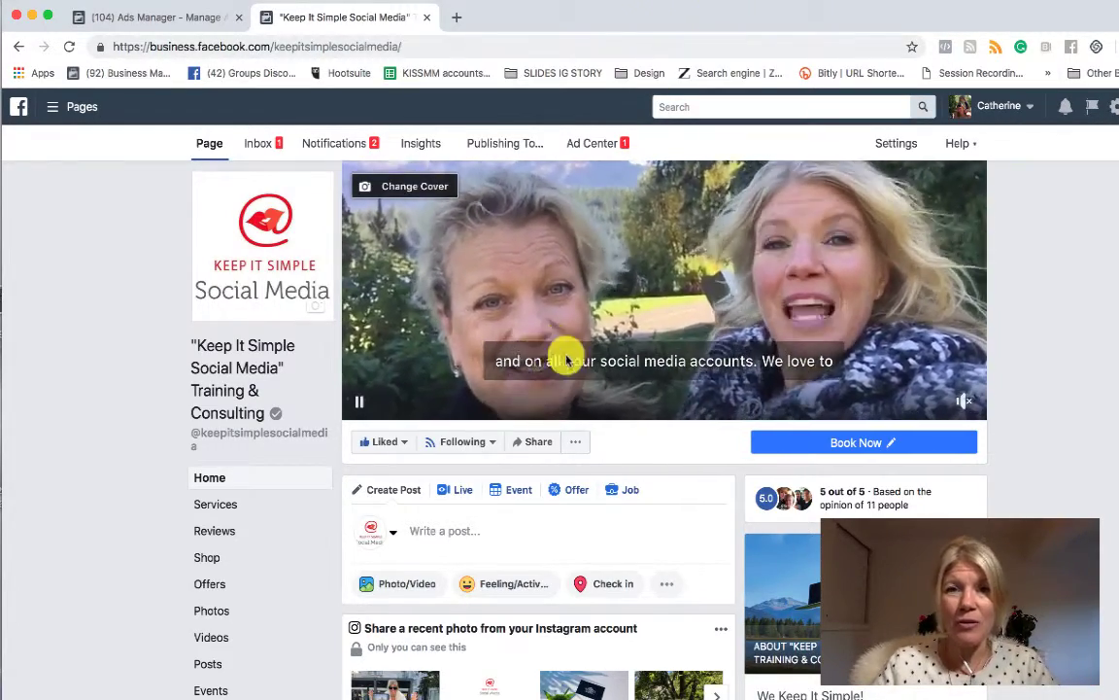
- Open the Facebook Page's Instagram settings and review the linked Instagram account's details
scroll(602, 427, "down", 1)
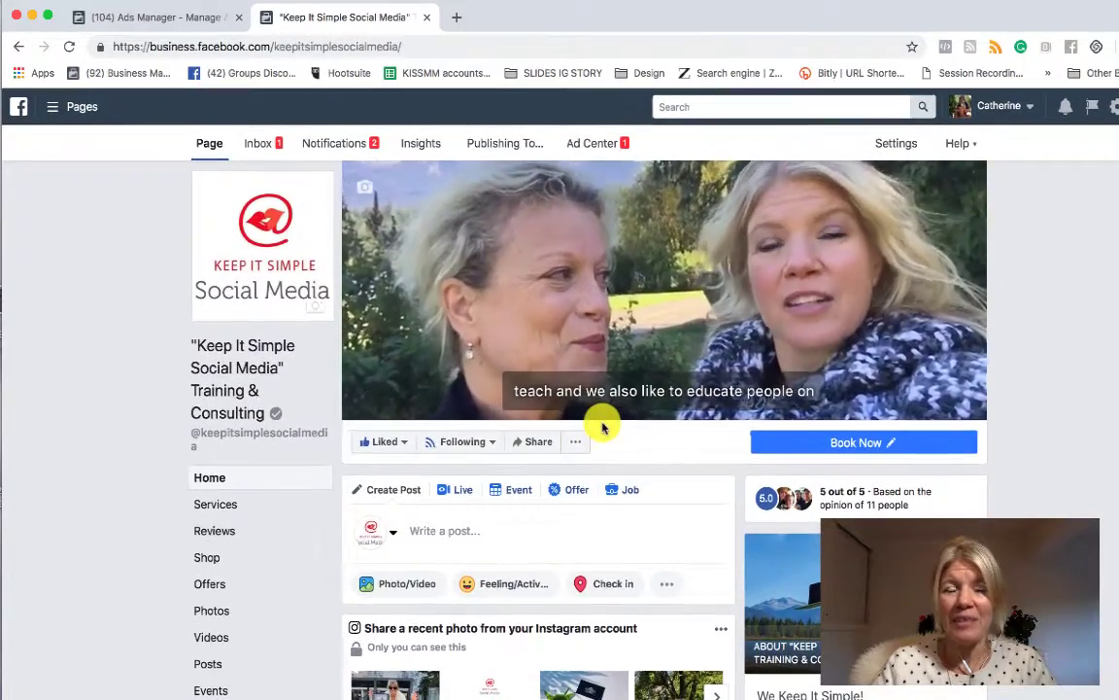
scroll(603, 427, "down", 1)
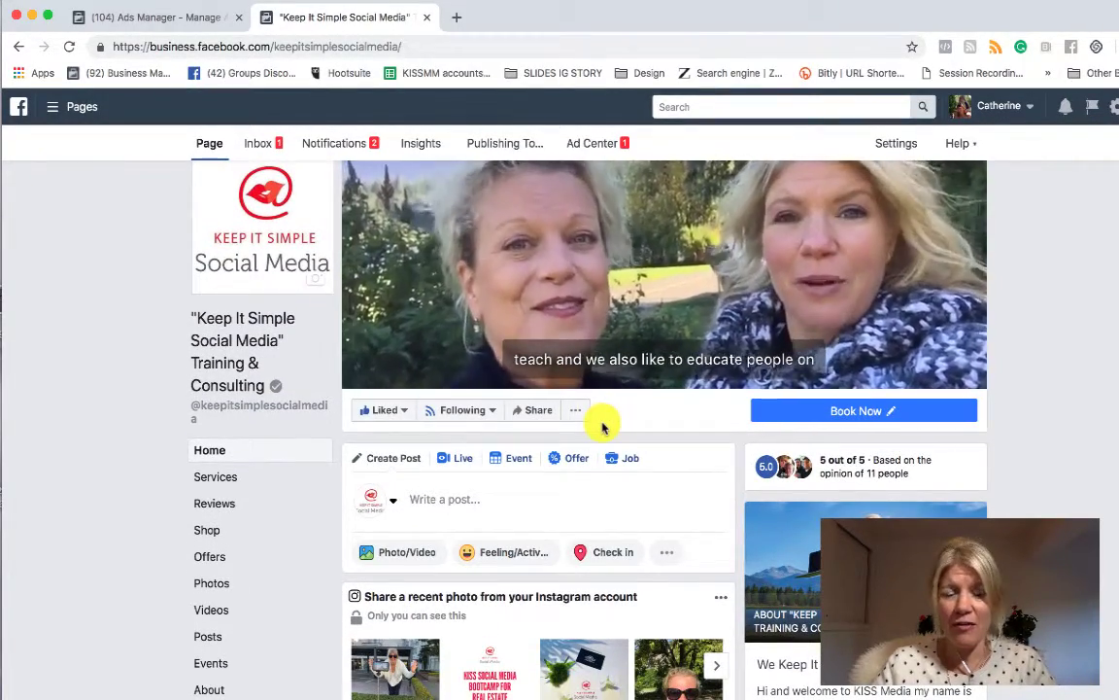
scroll(603, 428, "up", 1)
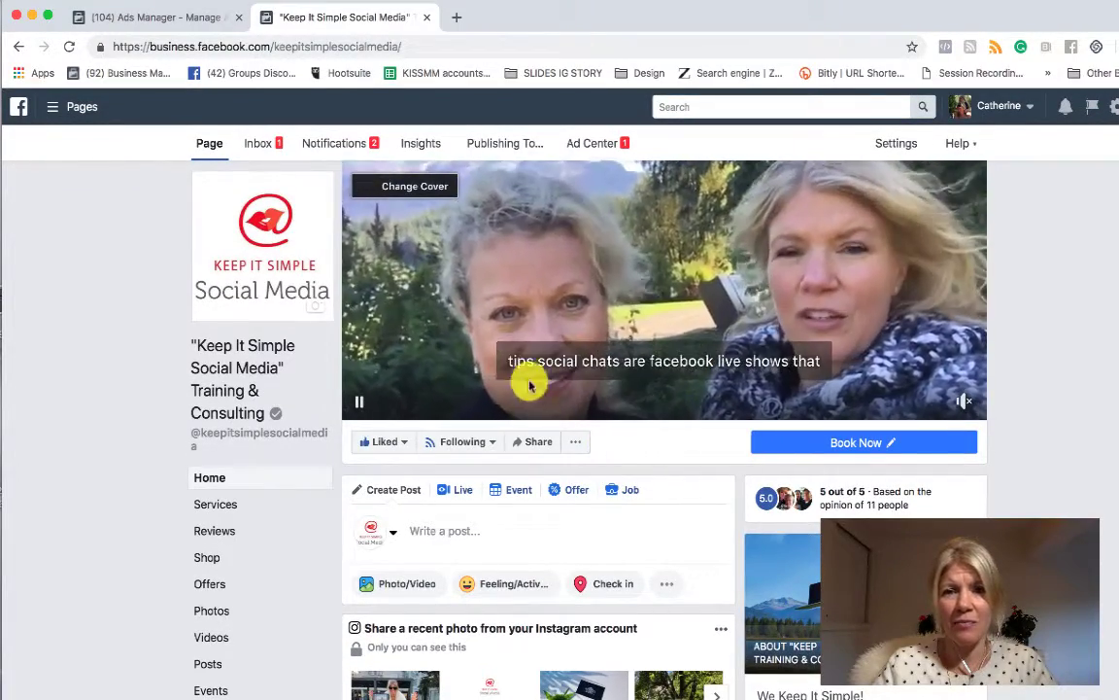
left_click(896, 145)
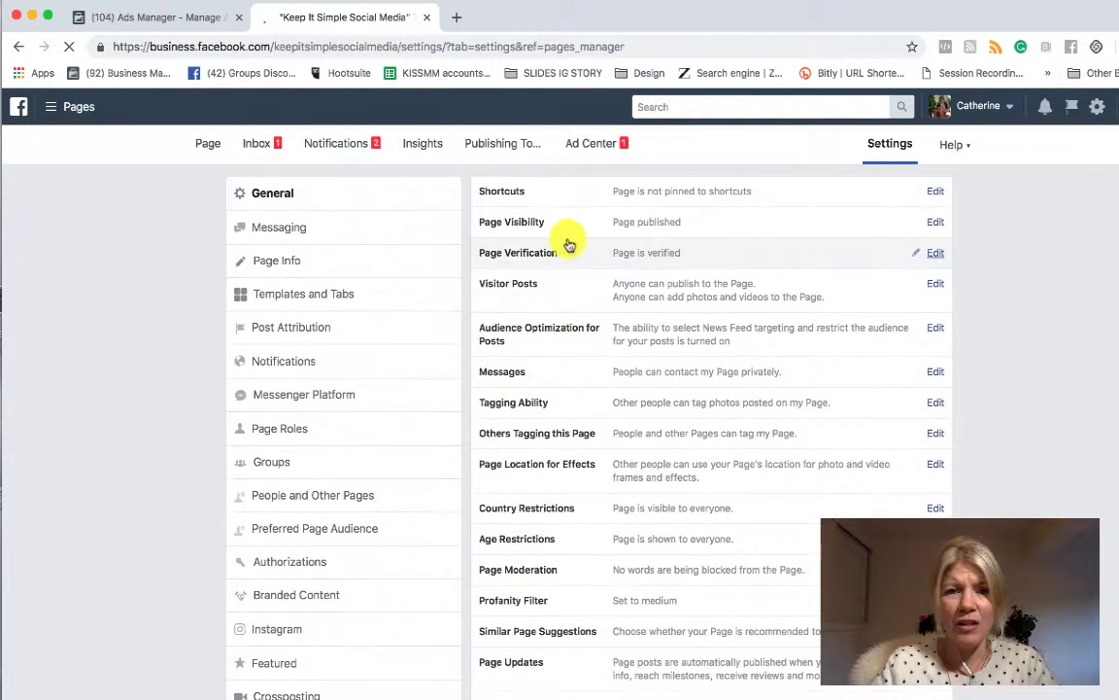
scroll(375, 495, "down", 2)
scroll(375, 506, "down", 3)
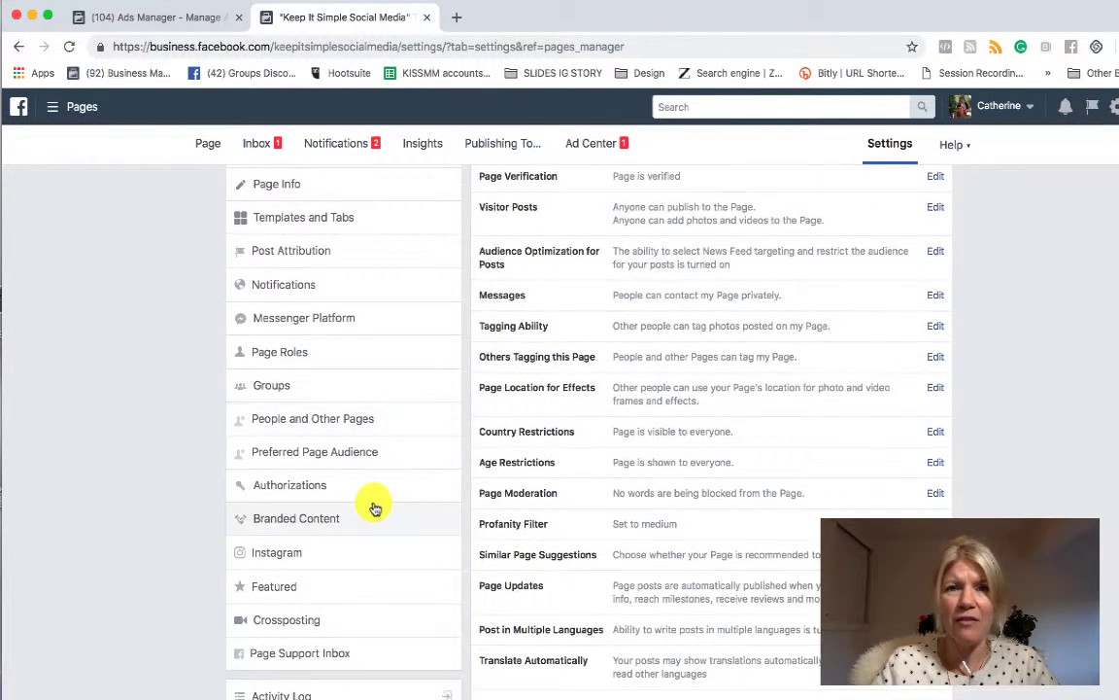
scroll(376, 506, "up", 1)
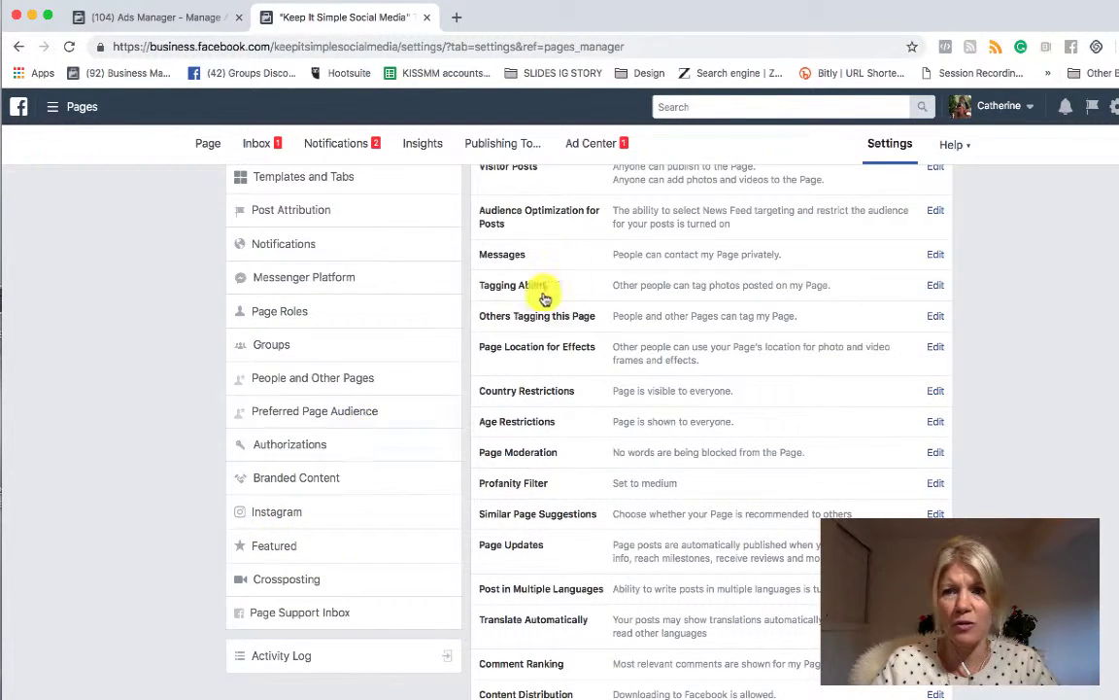
left_click(288, 516)
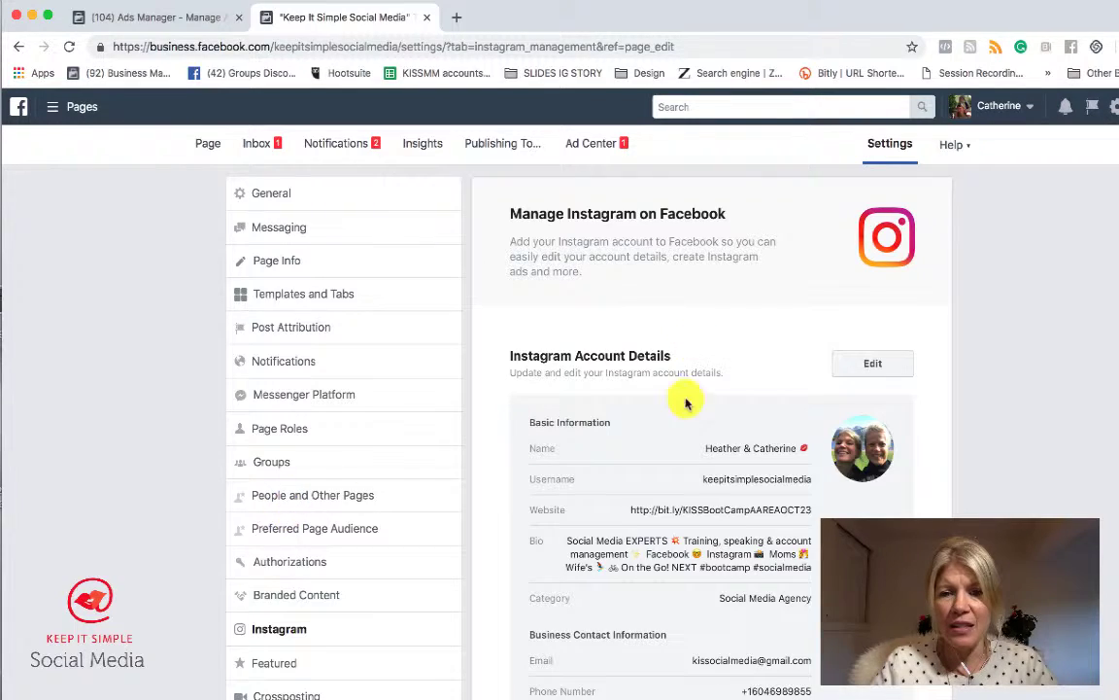
scroll(680, 403, "down", 4)
scroll(675, 428, "up", 4)
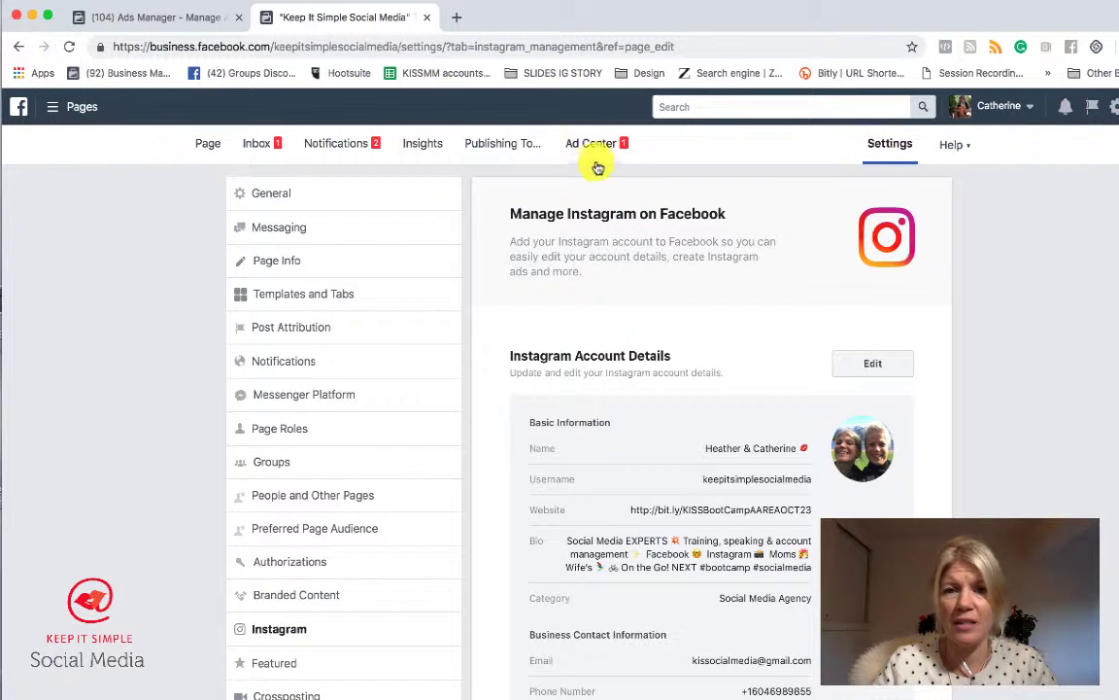
- Switch to Ads Manager and start a new campaign with the Traffic objective
left_click(208, 145)
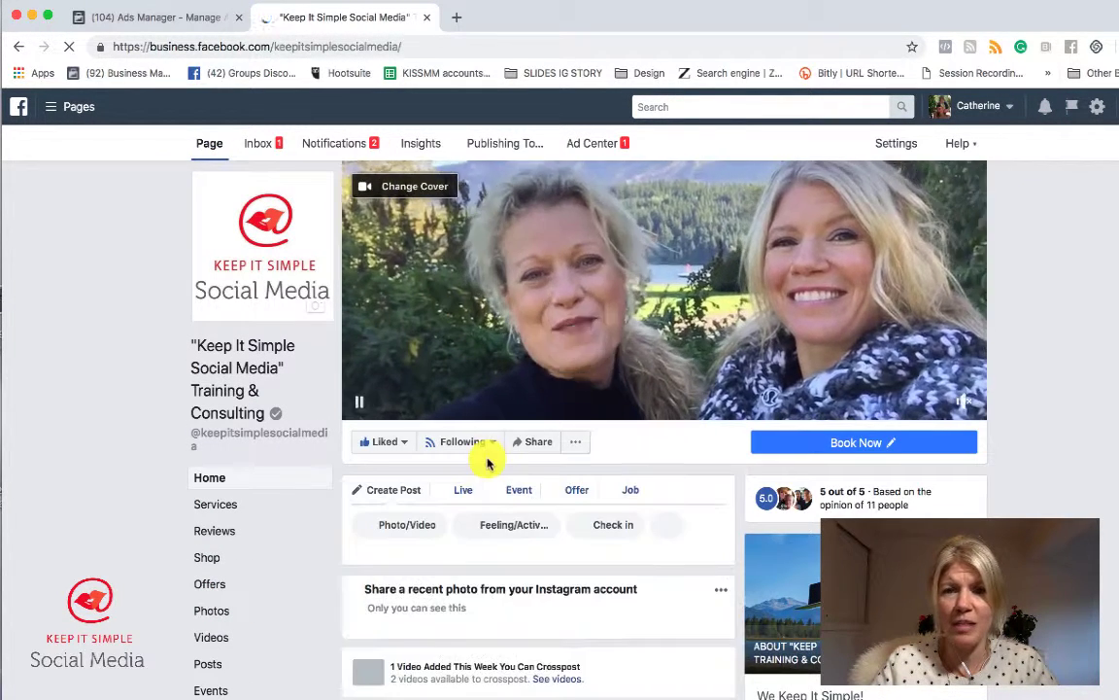
scroll(487, 456, "down", 3)
left_click(163, 19)
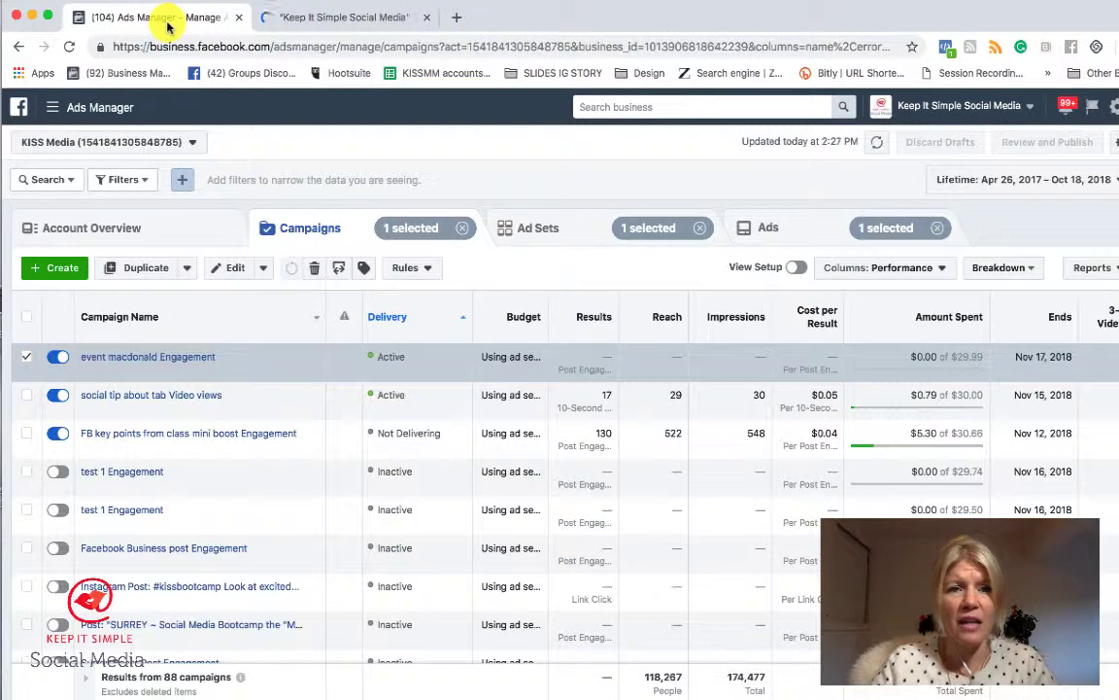
left_click(55, 269)
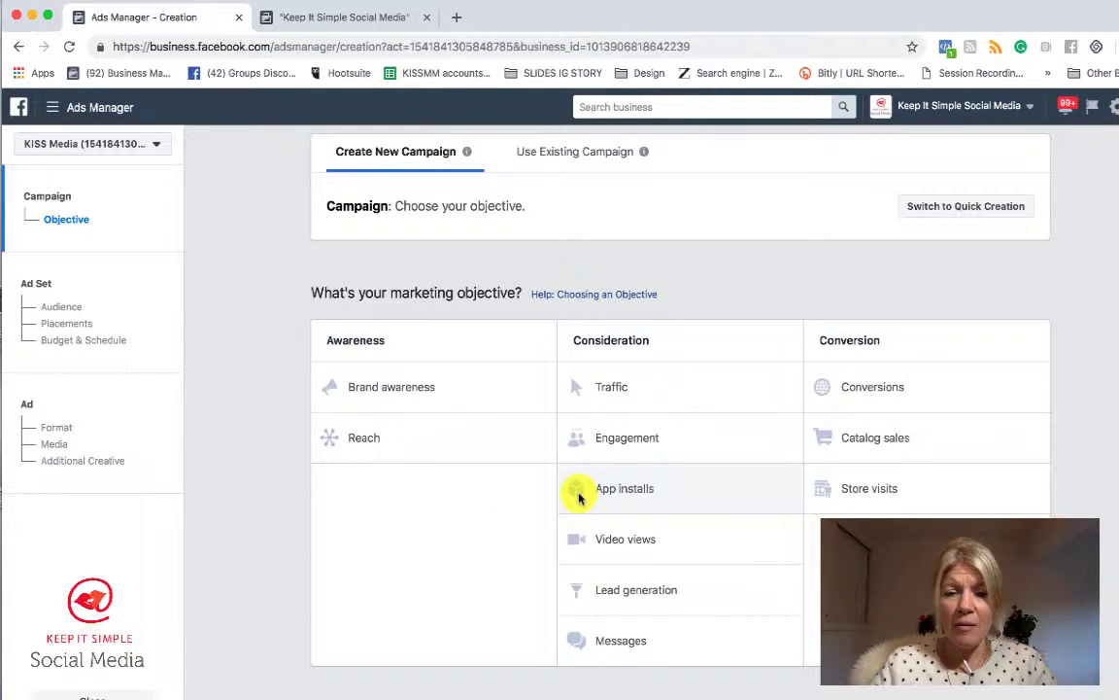
left_click(612, 389)
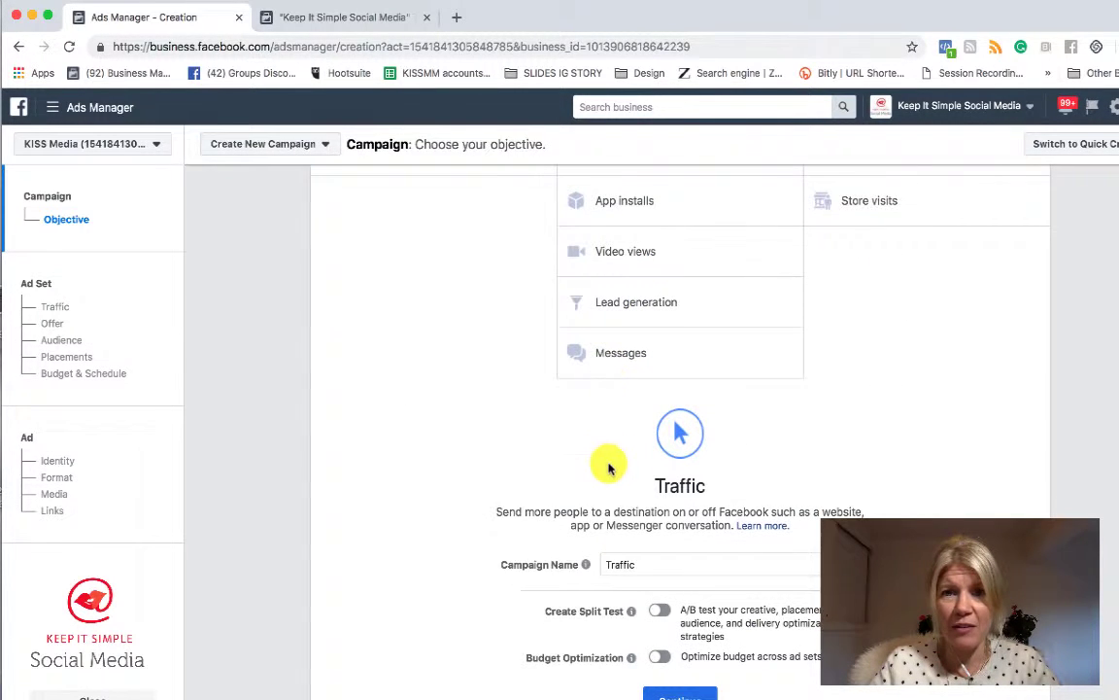
- Name the campaign "IG boot camp Traffic"
left_click(605, 449)
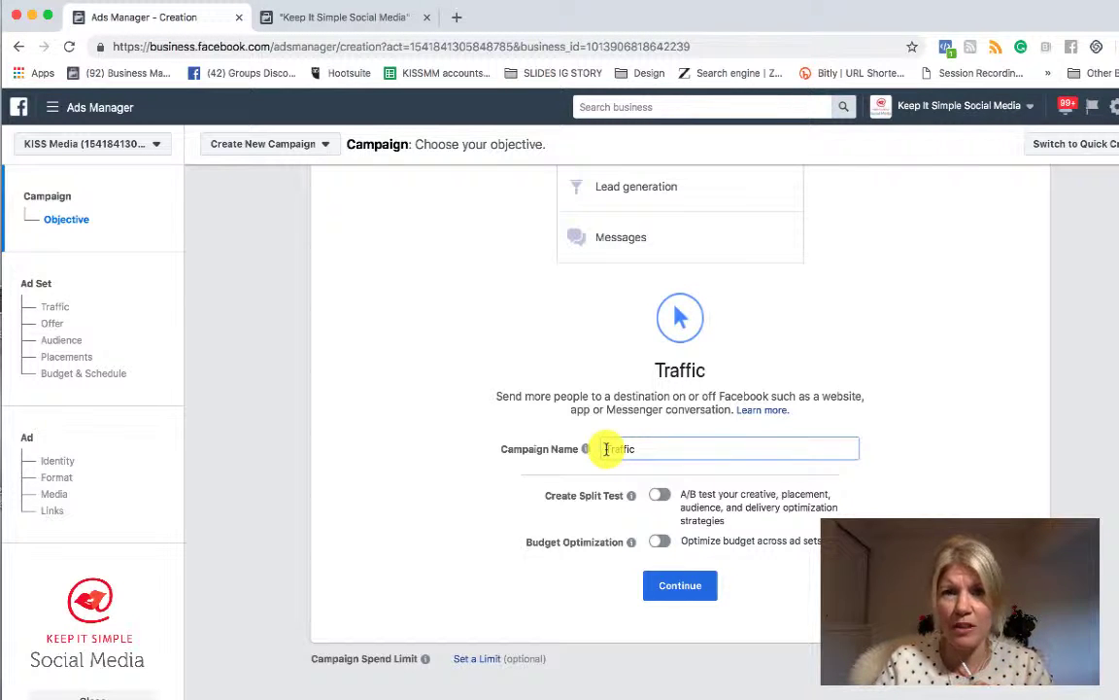
type("IG")
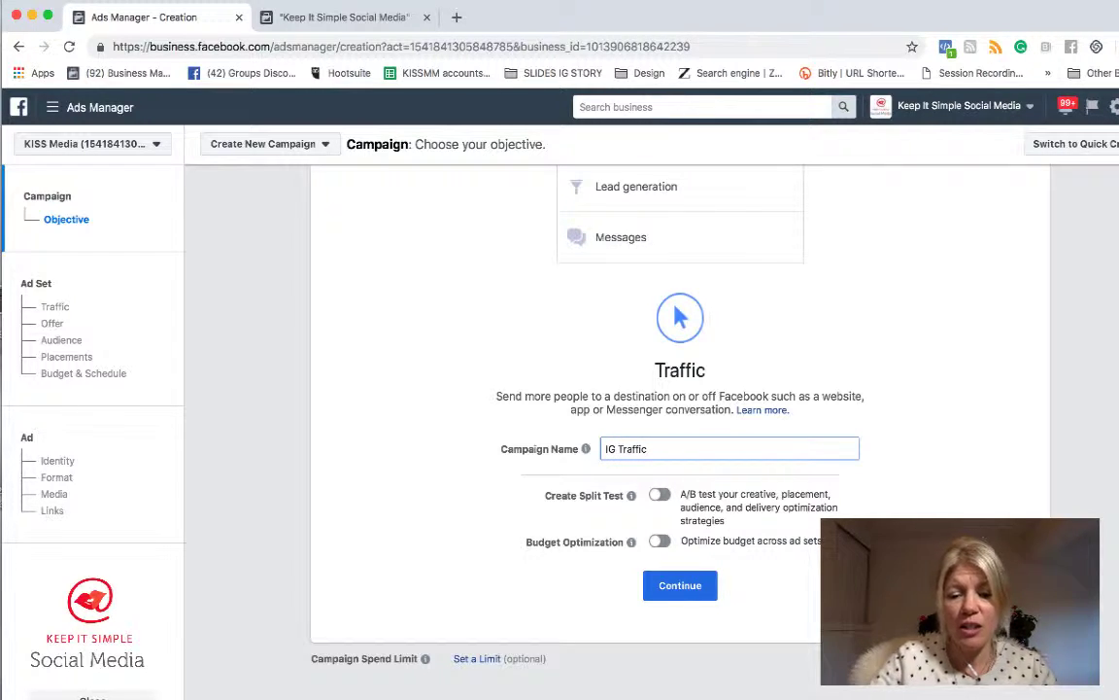
type("boot camp")
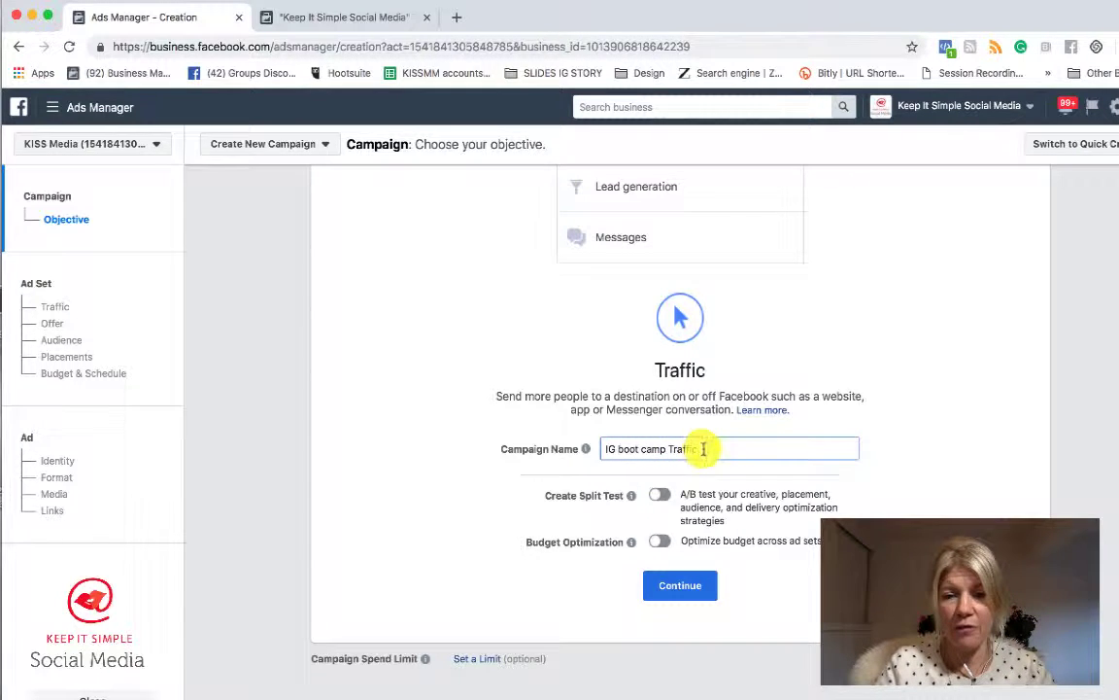
- Copy the campaign name, continue to the ad set, and reuse "IG boot camp Traffic" as the ad set name
left_click_drag(702, 447, 577, 449)
key("ctrl+c")
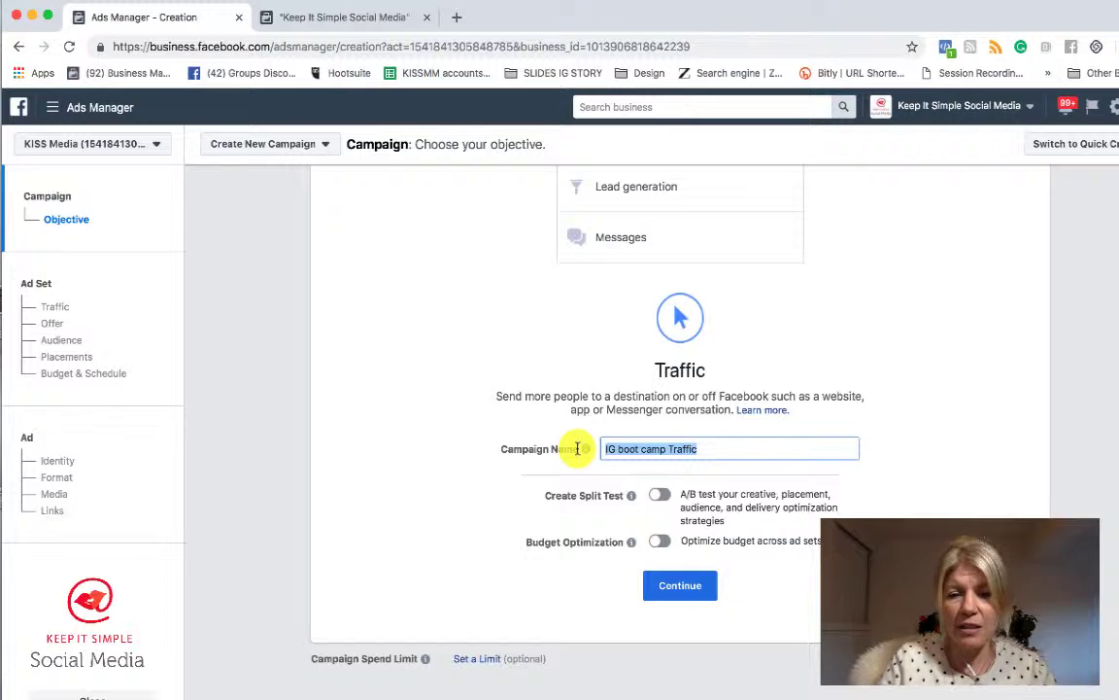
left_click(680, 588)
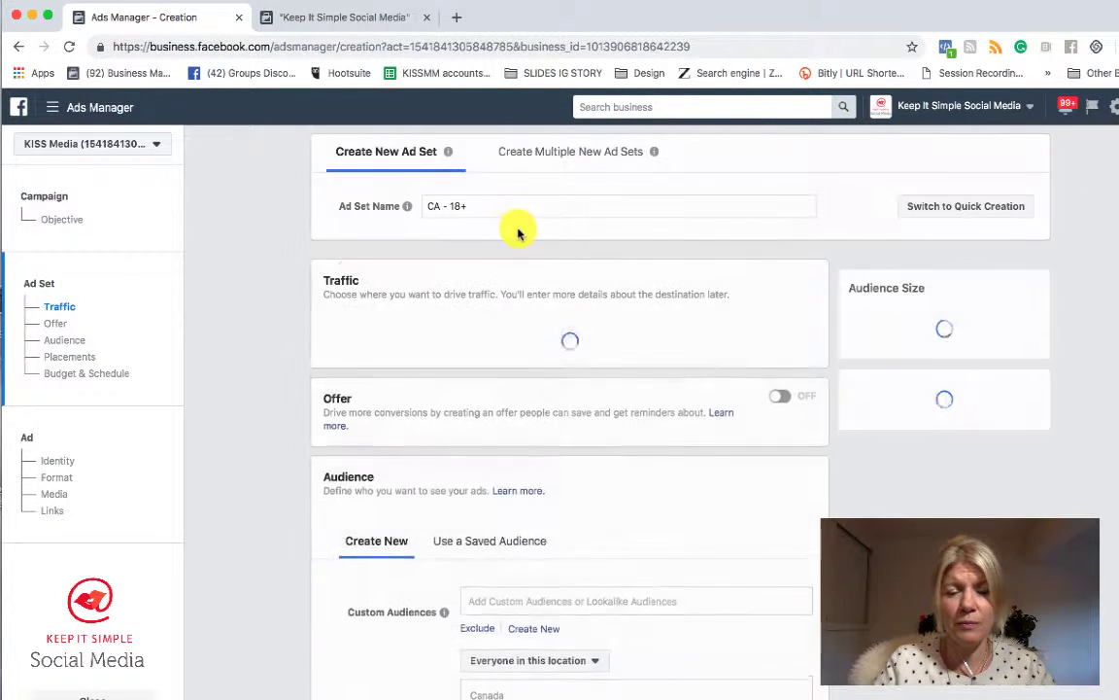
left_click_drag(479, 206, 422, 207)
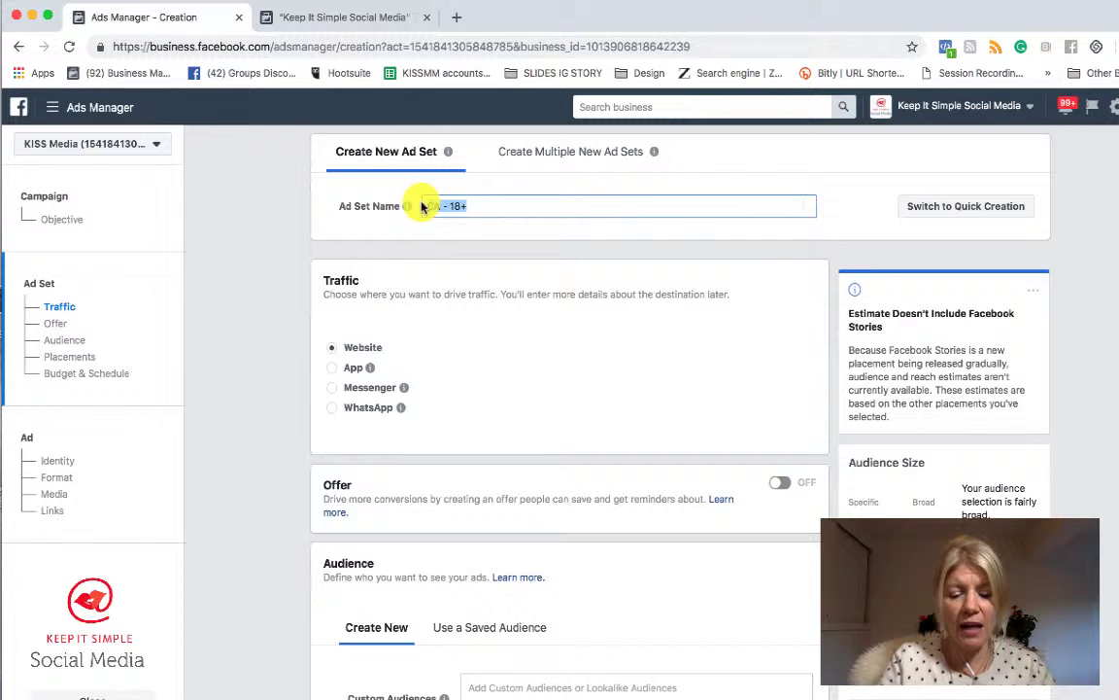
key("ctrl+v")
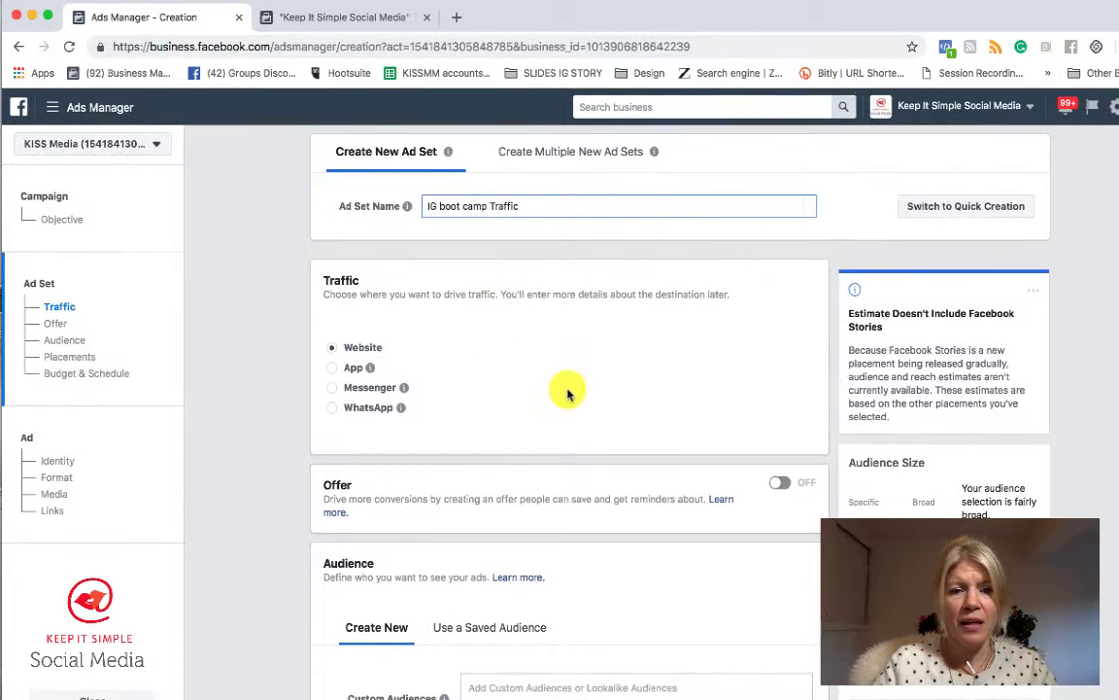
- Apply the saved audience "Whistler Boot Camp" to the ad set
scroll(569, 392, "down", 2)
scroll(569, 393, "up", 1)
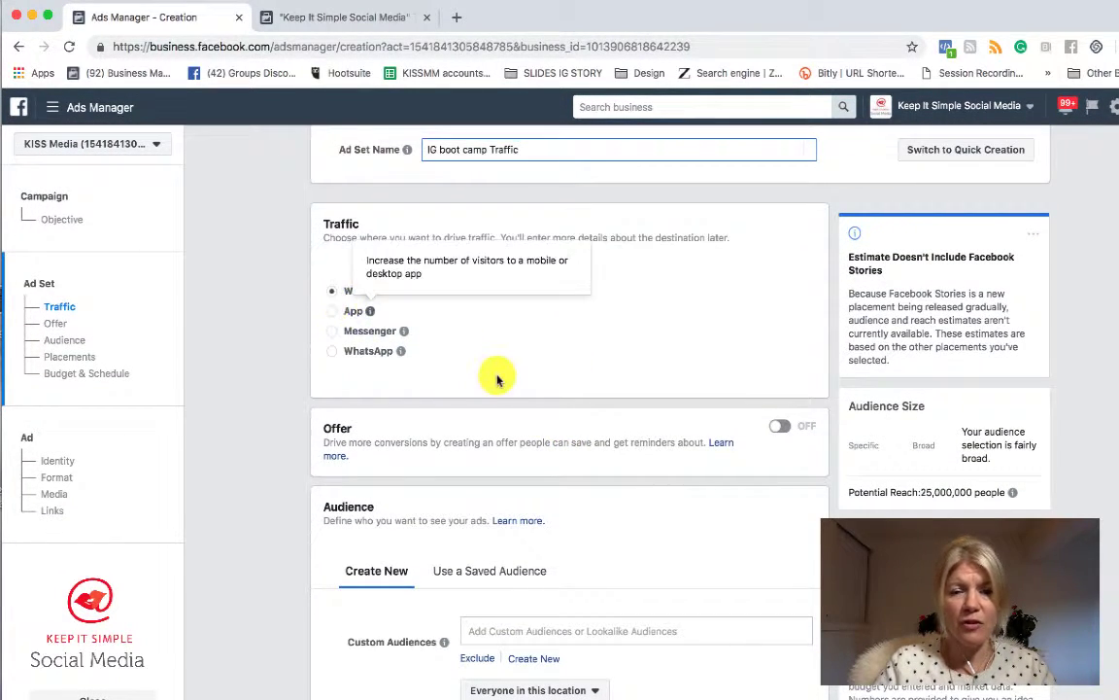
scroll(545, 481, "down", 2)
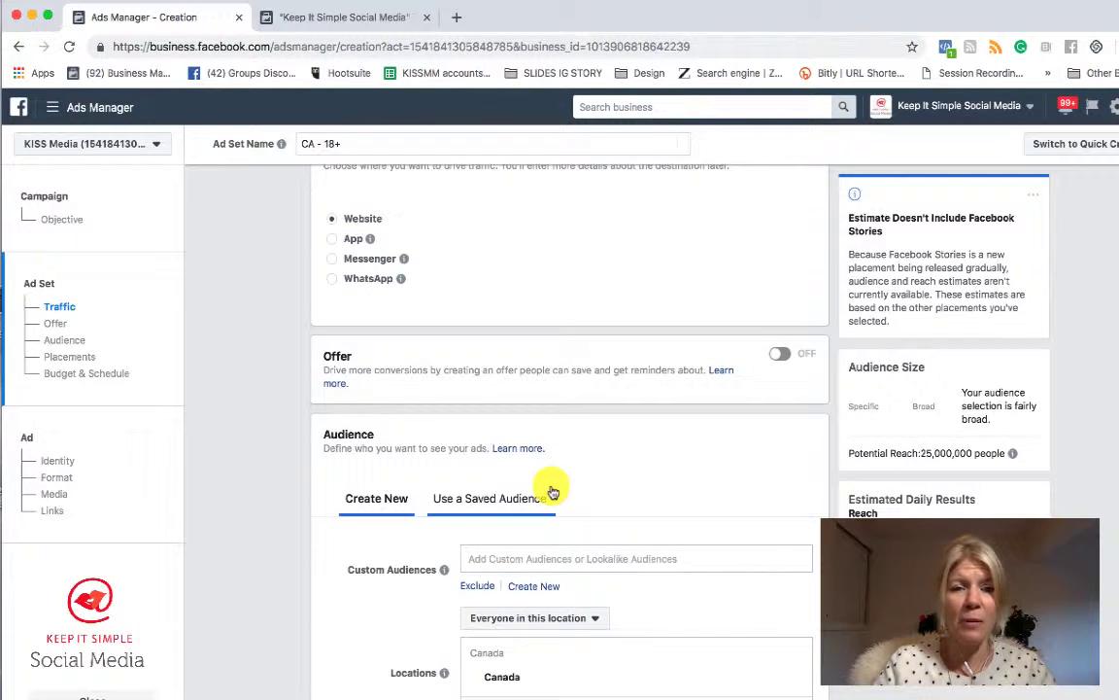
scroll(551, 491, "down", 2)
scroll(551, 491, "up", 1)
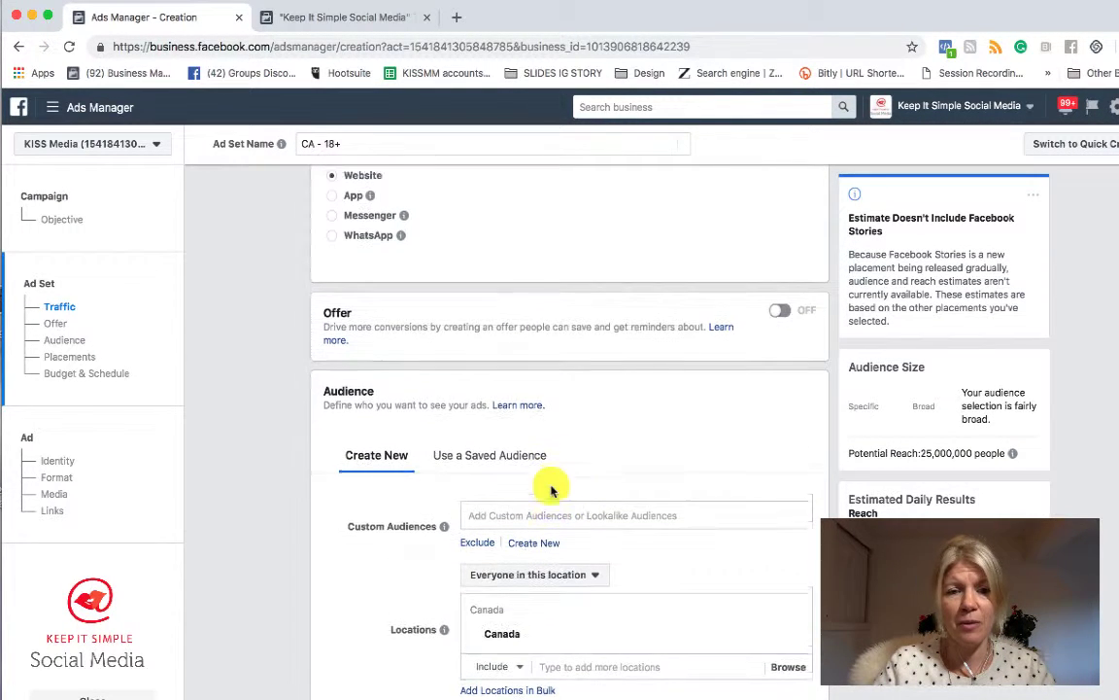
scroll(643, 459, "down", 1)
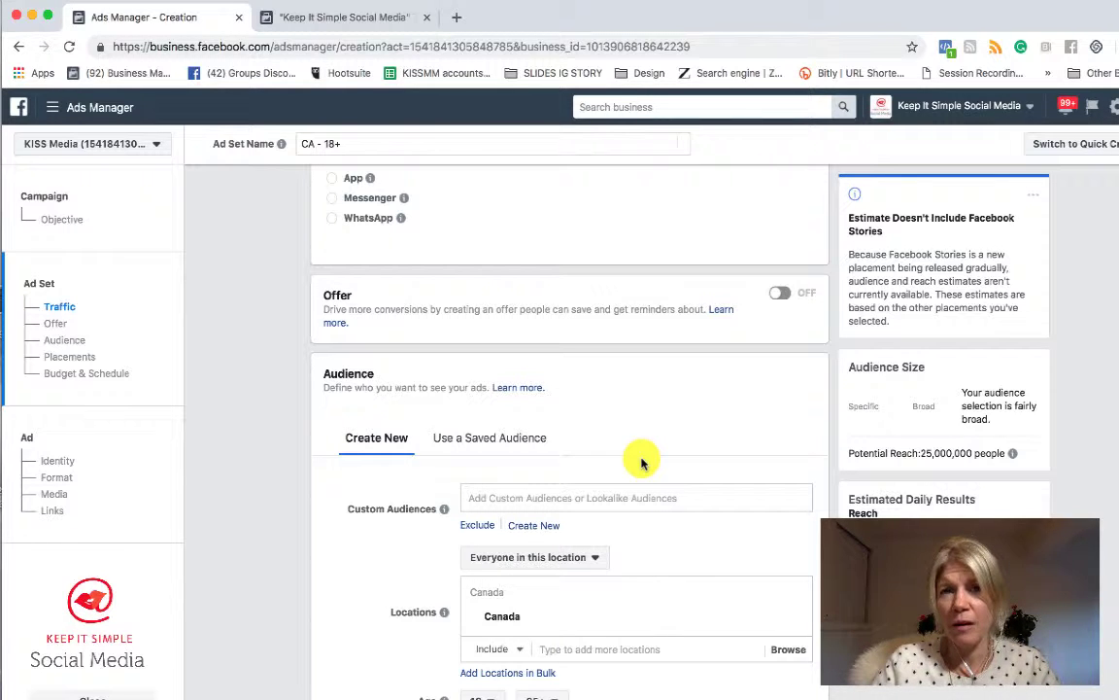
scroll(657, 474, "up", 1)
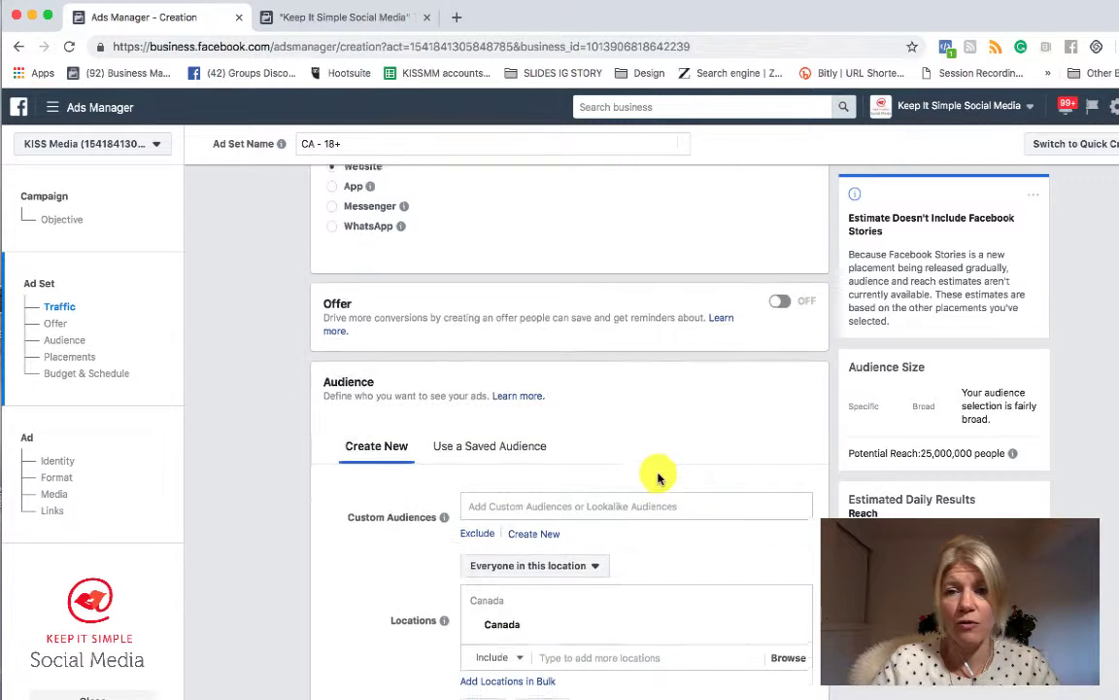
scroll(658, 473, "down", 2)
scroll(658, 474, "down", 5)
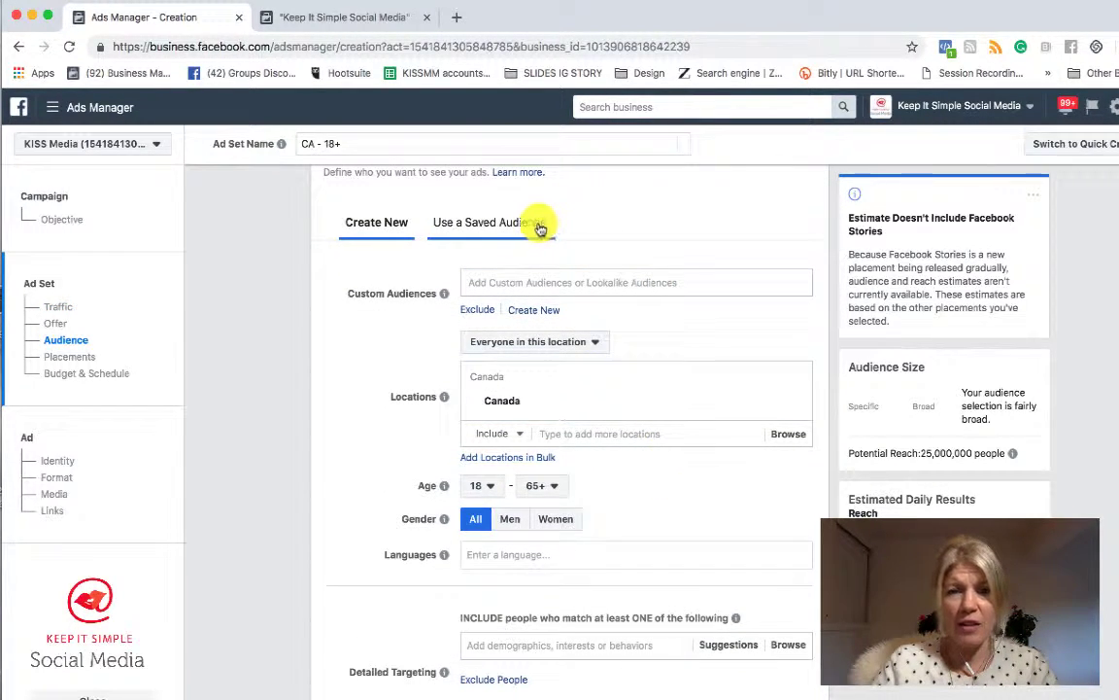
left_click(540, 226)
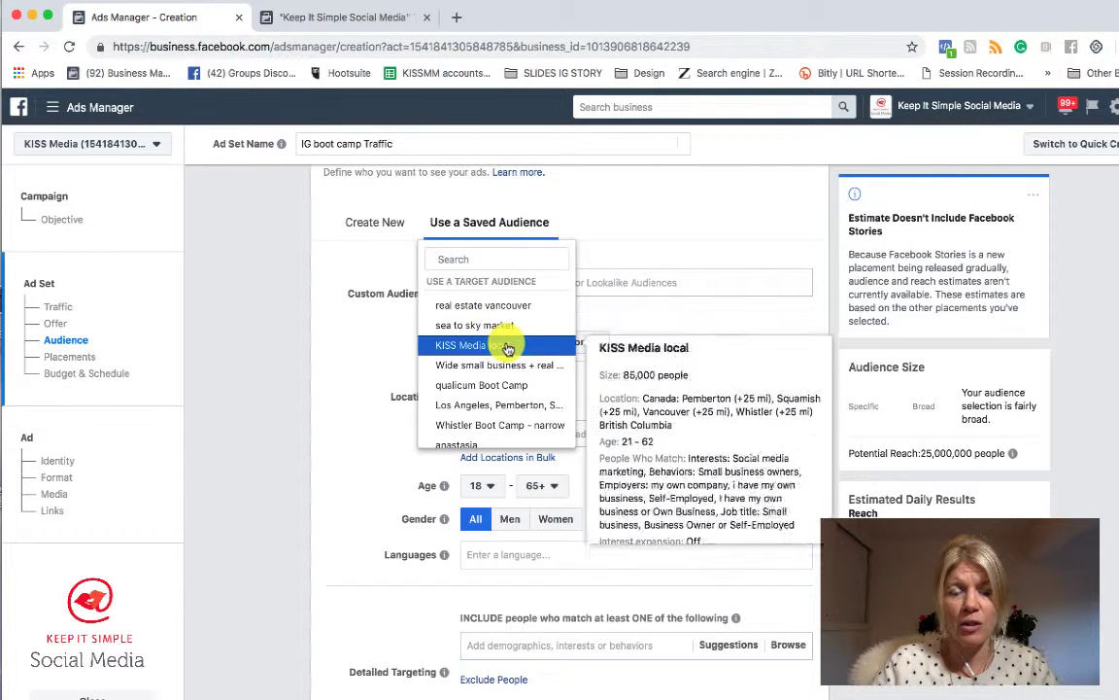
scroll(505, 393, "down", 1)
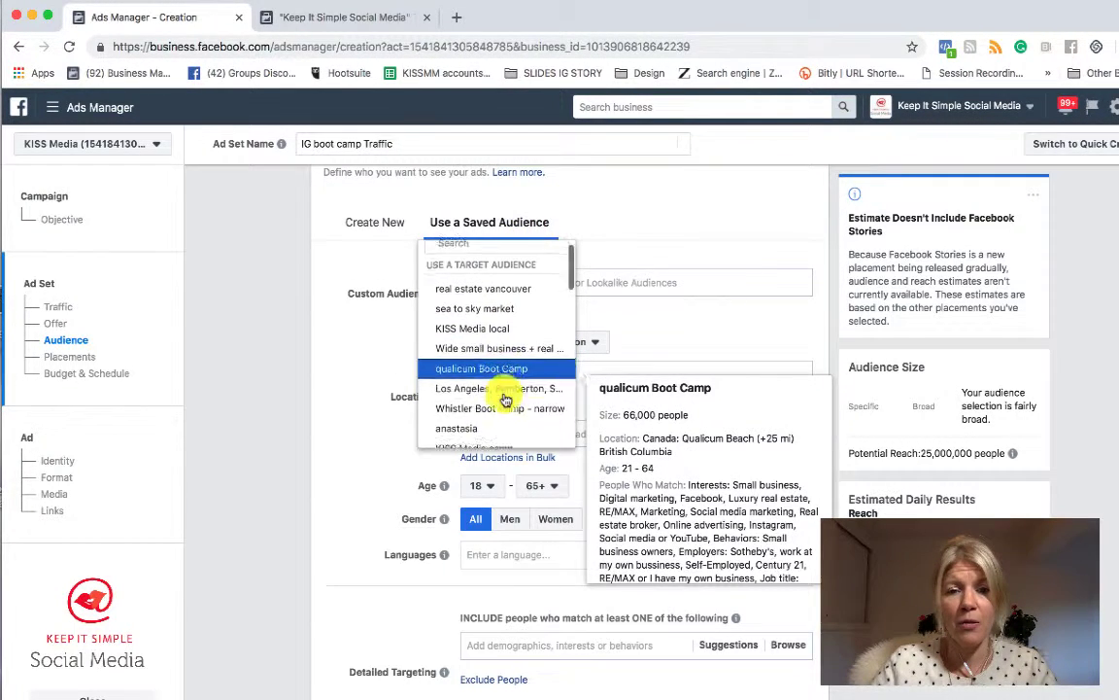
scroll(502, 398, "down", 2)
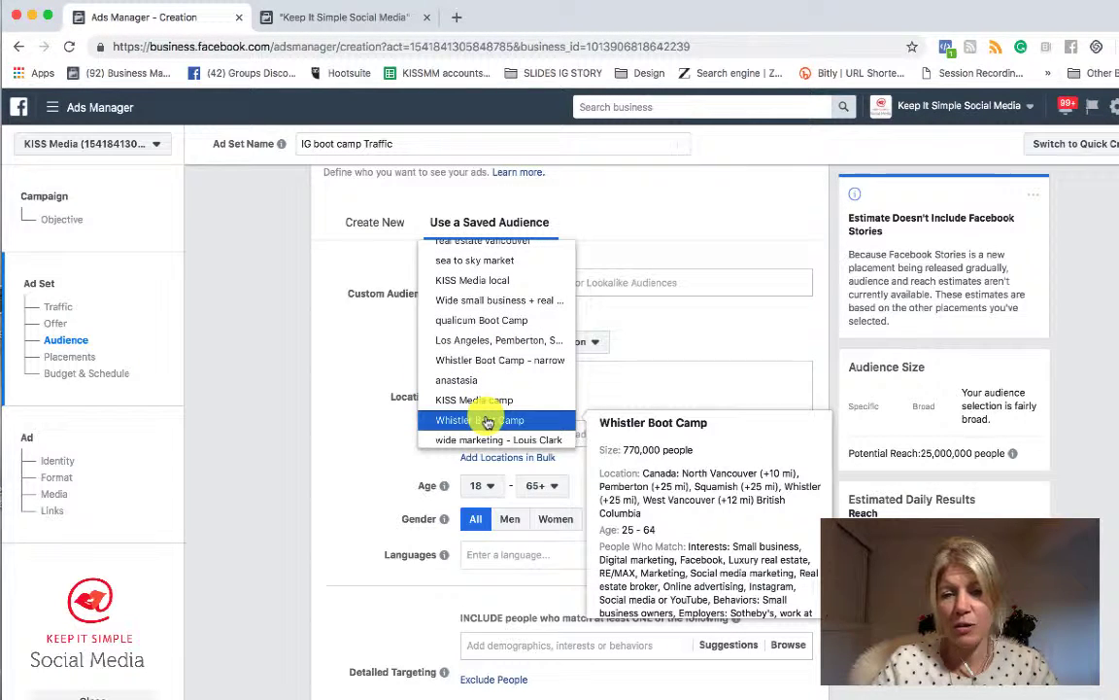
left_click(487, 422)
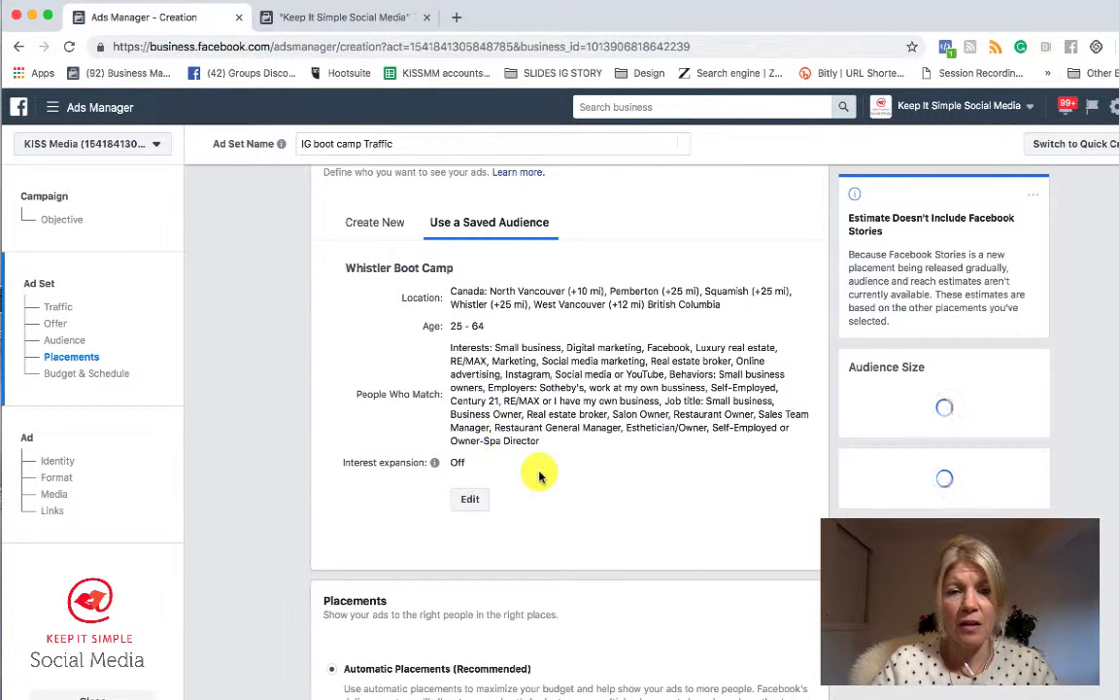
- Review the audience's targeting details and switch the ad set from automatic placements to Edit Placements
scroll(533, 469, "down", 2)
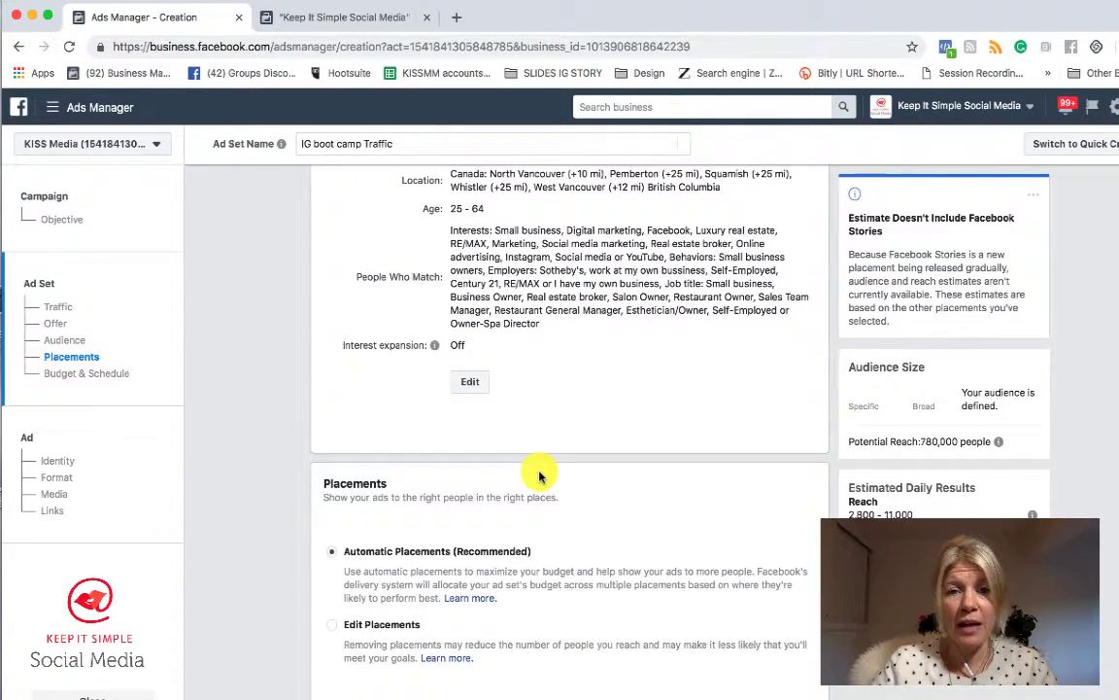
scroll(539, 474, "up", 3)
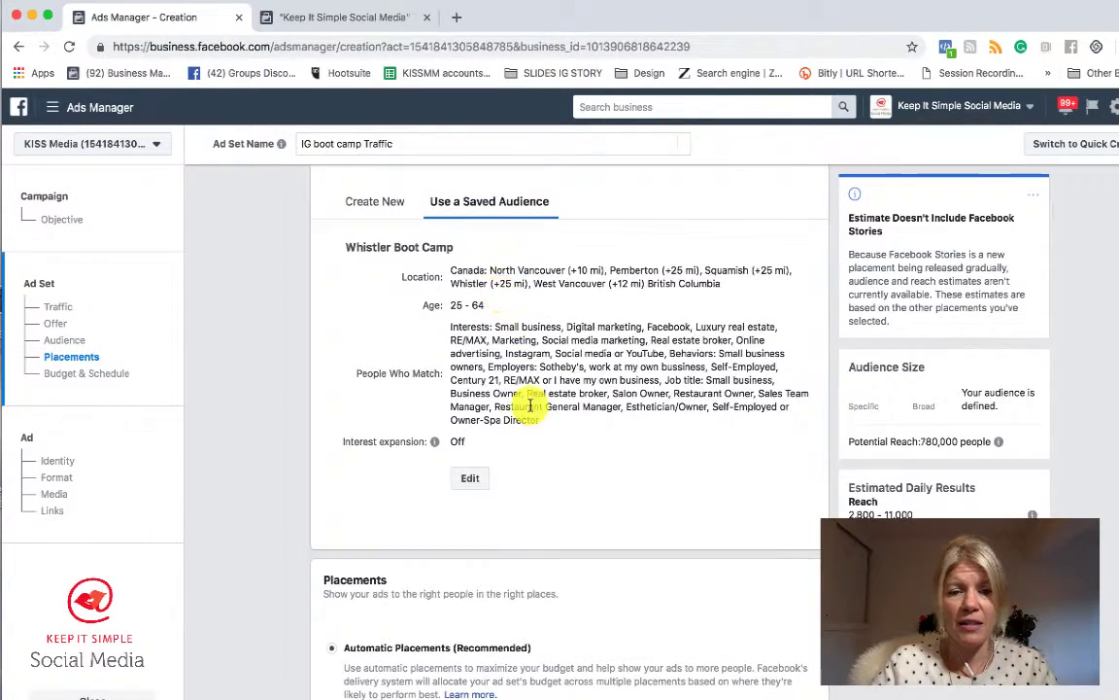
scroll(467, 422, "down", 1)
scroll(501, 434, "up", 1)
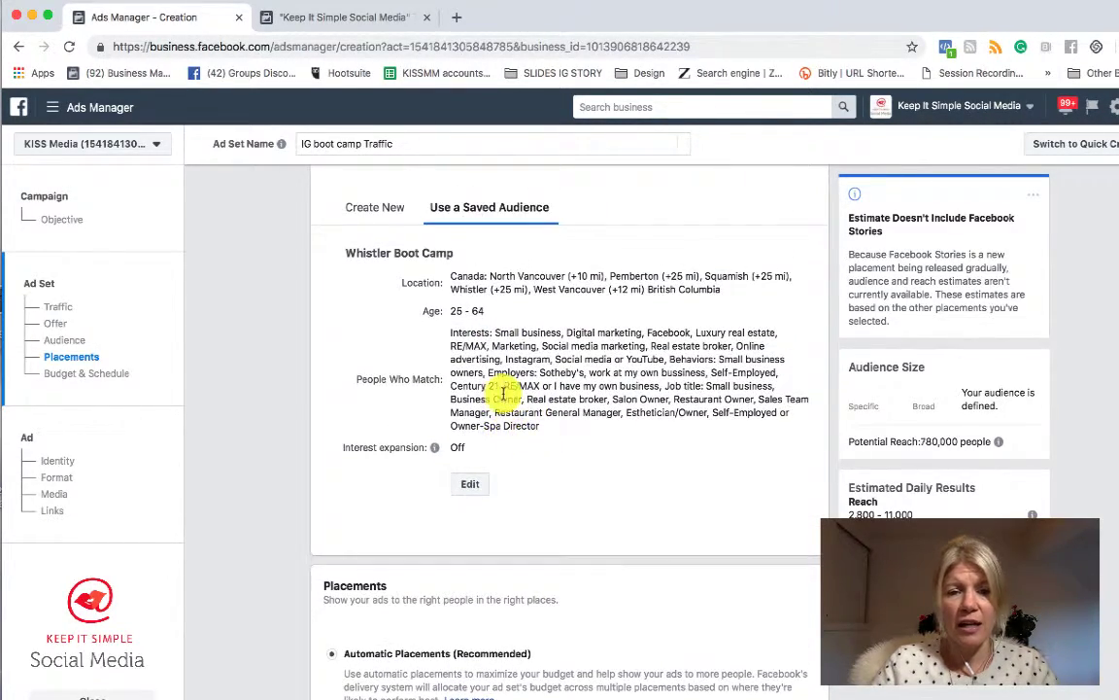
scroll(505, 437, "up", 3)
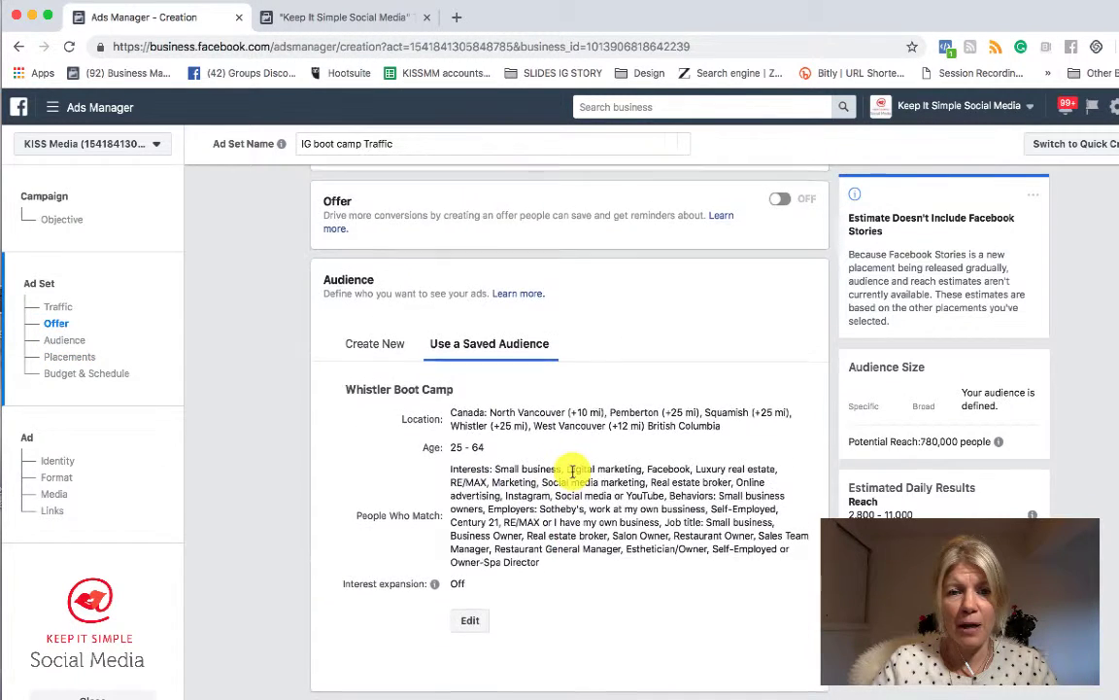
scroll(572, 471, "down", 10)
scroll(572, 476, "down", 3)
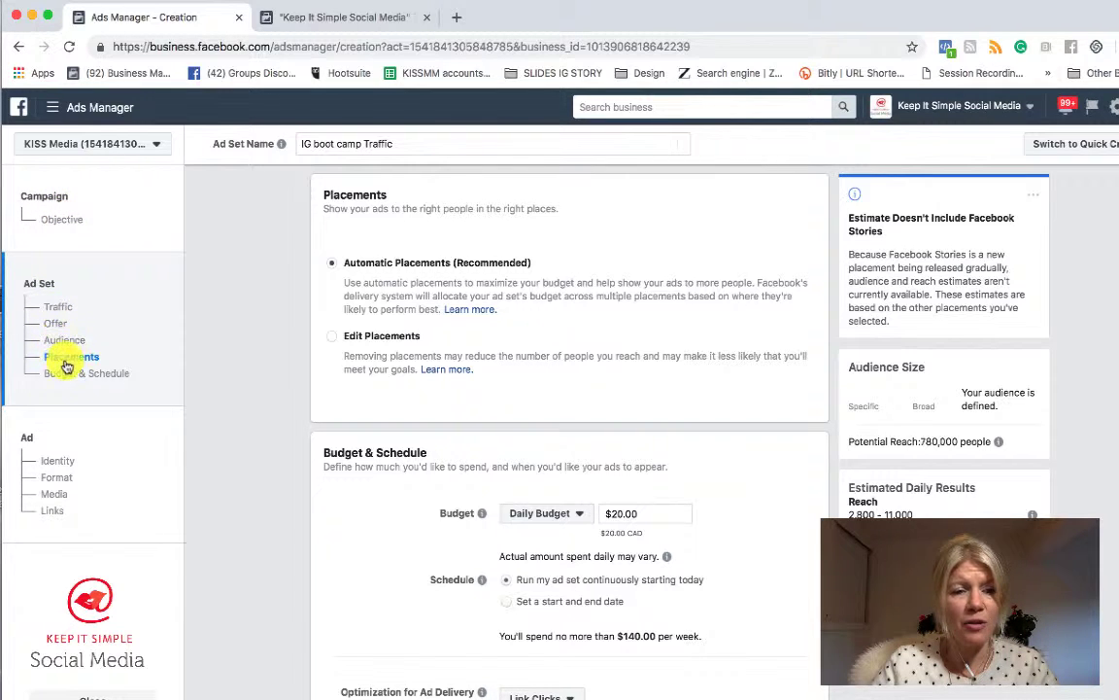
left_click(332, 338)
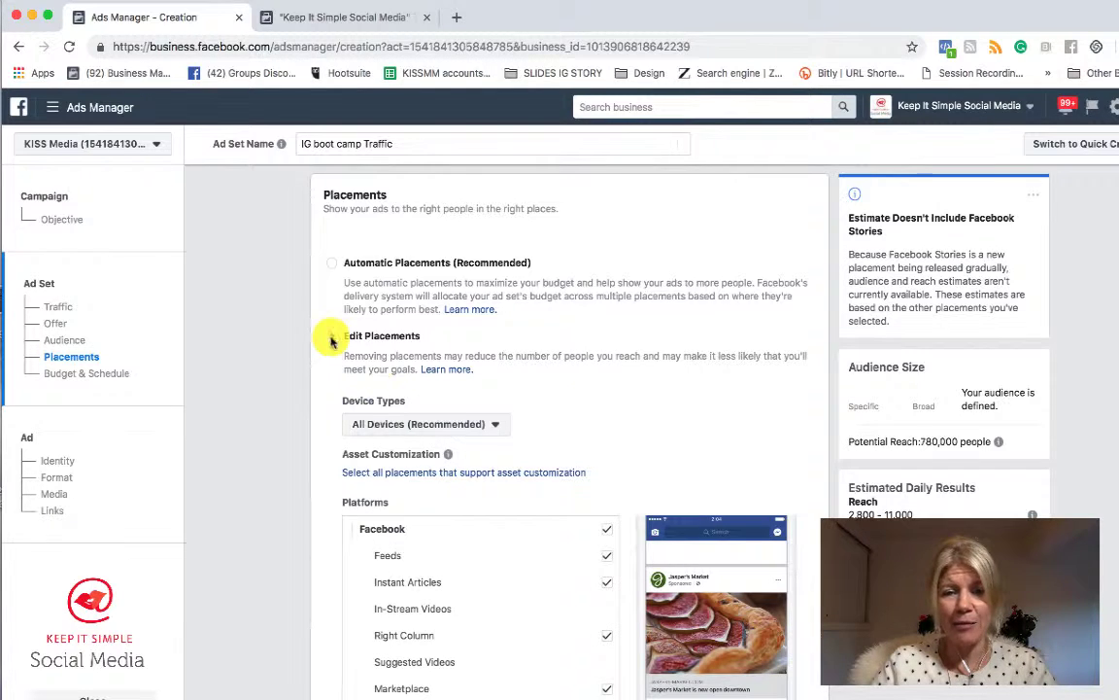
- Remove the Facebook, Audience Network and Messenger placements, keeping only Instagram Feed and Stories
scroll(447, 436, "down", 2)
scroll(463, 475, "down", 5)
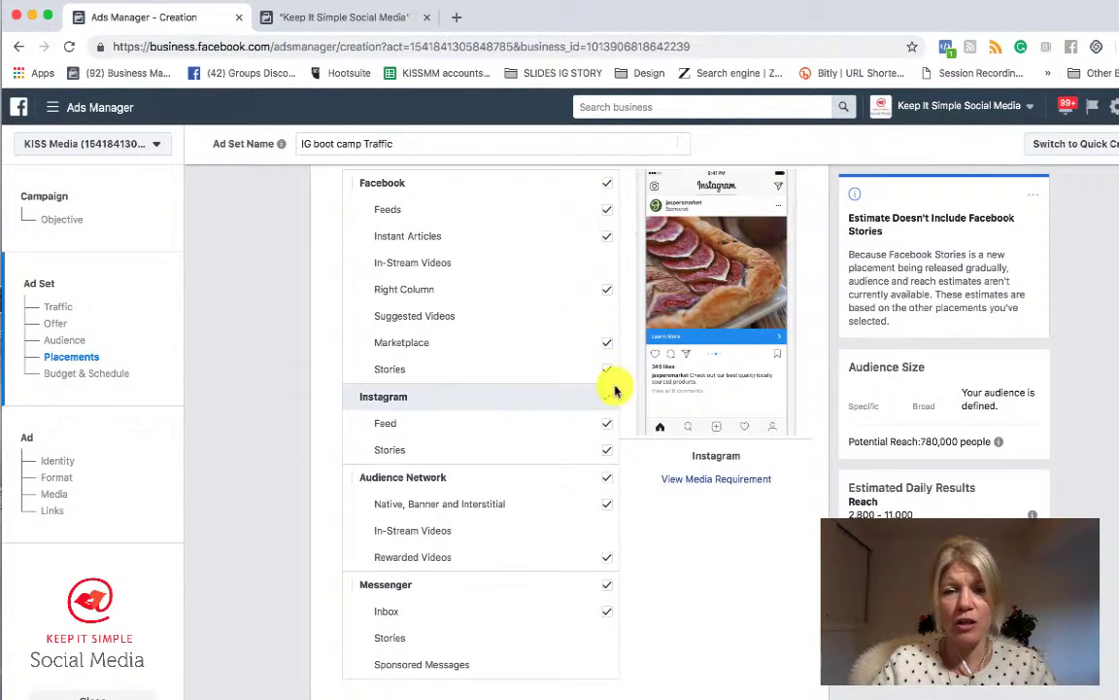
scroll(595, 432, "up", 1)
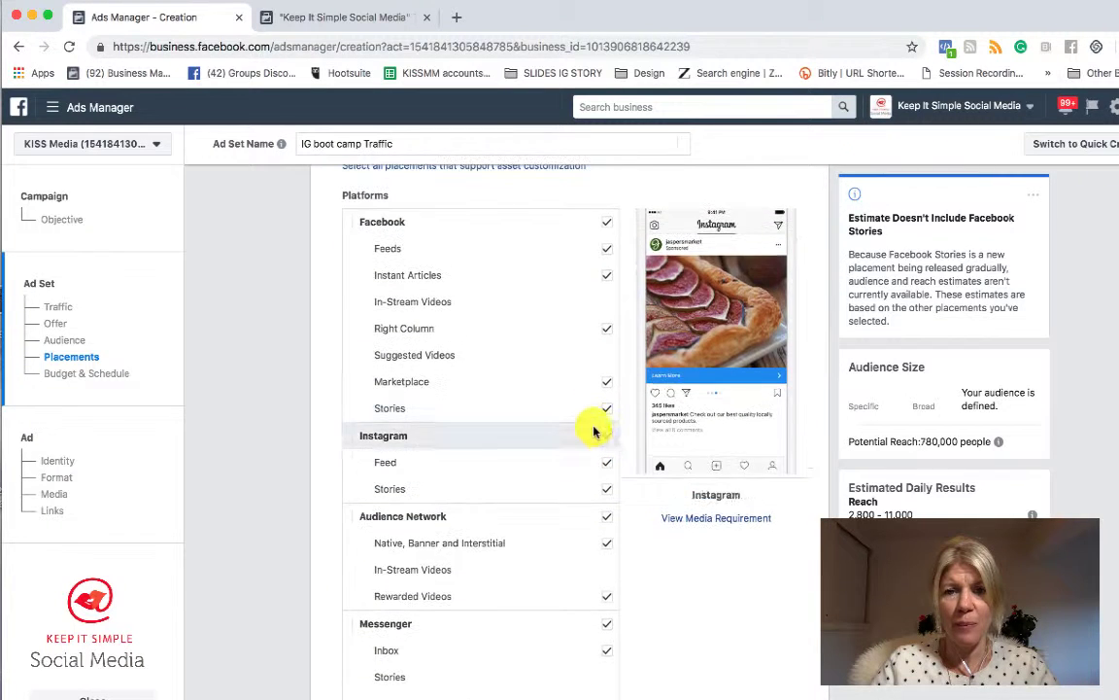
left_click(607, 224)
scroll(570, 379, "down", 3)
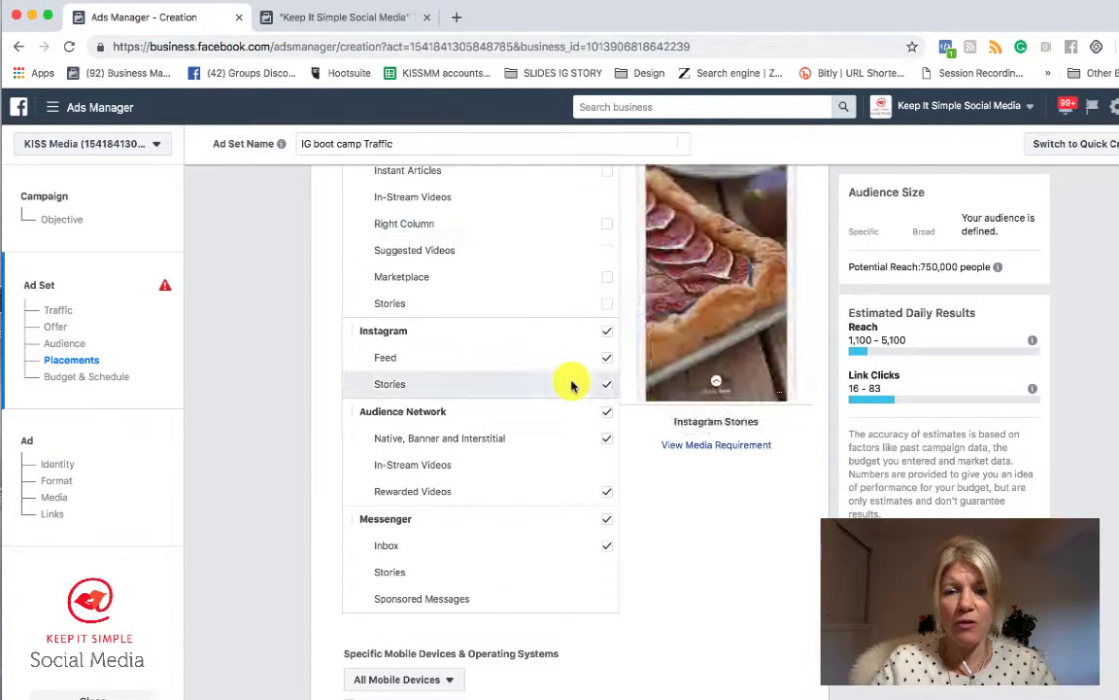
left_click(606, 418)
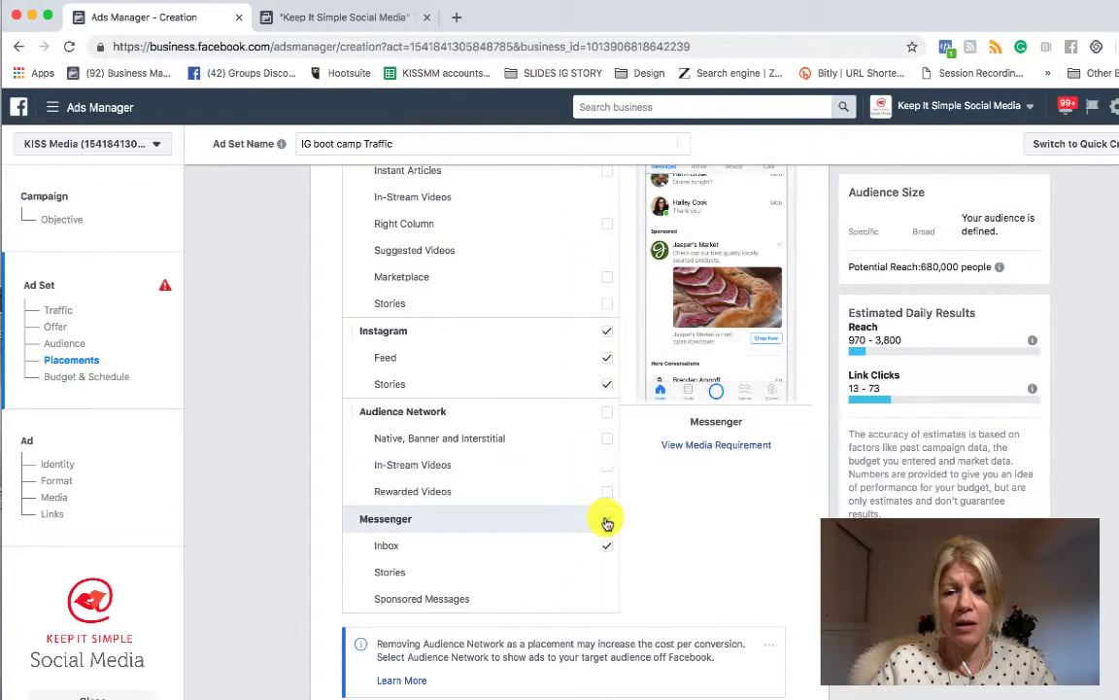
left_click(606, 518)
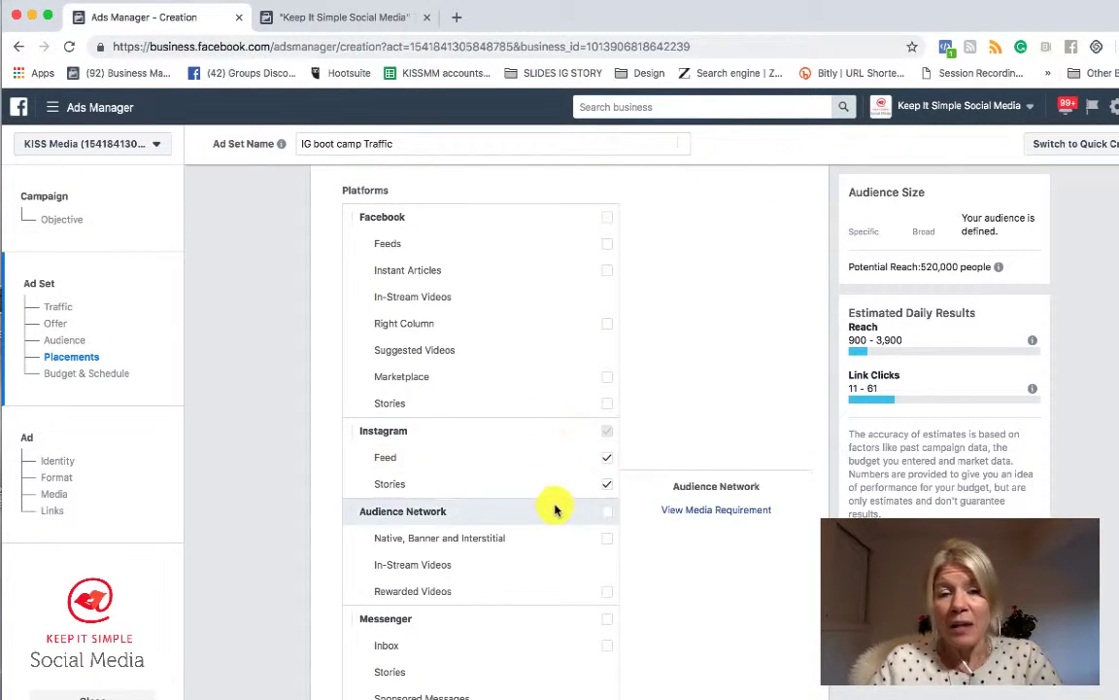
- Exclude Instagram Stories from the placements and include it again alongside Feed
scroll(554, 507, "down", 1)
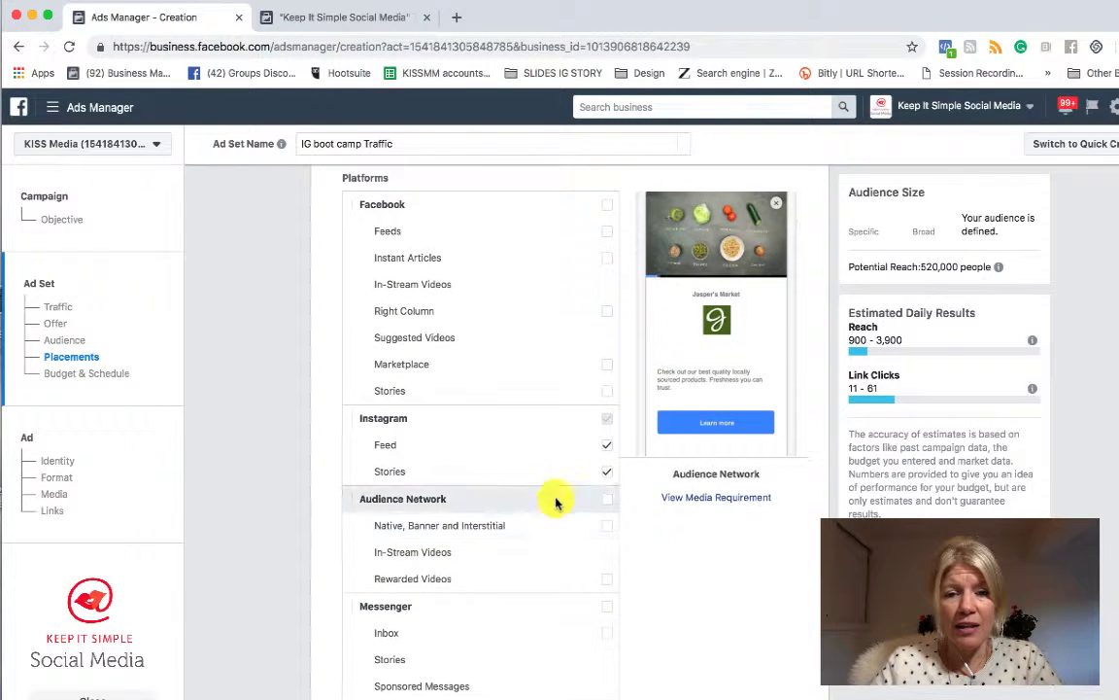
left_click(608, 447)
scroll(566, 491, "down", 2)
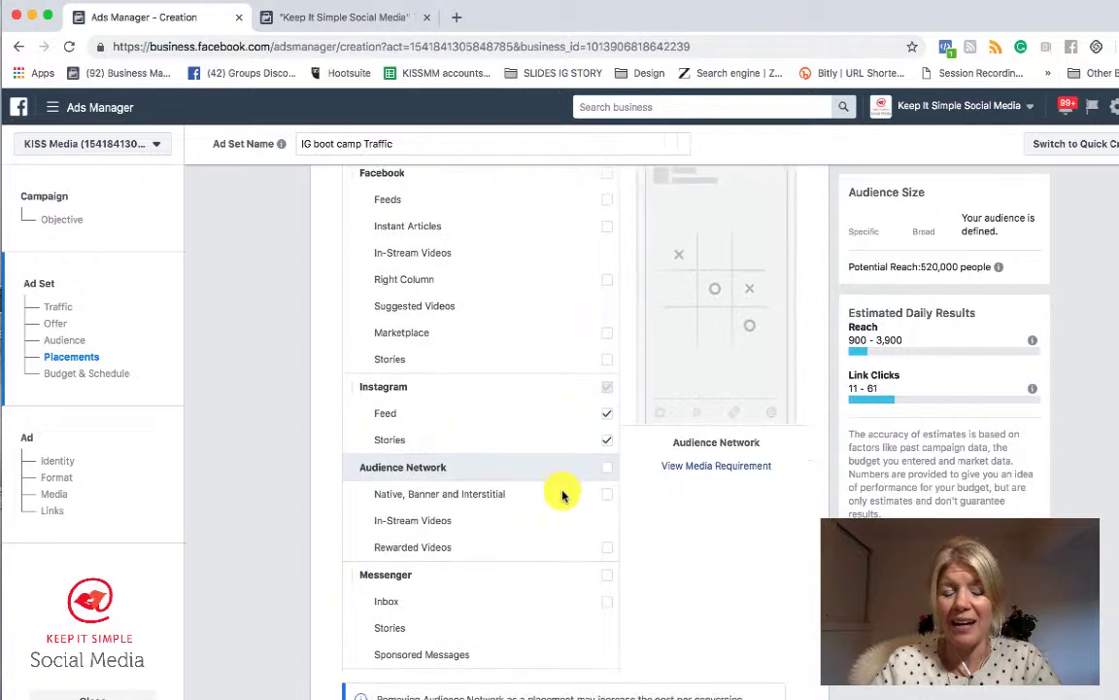
left_click(609, 442)
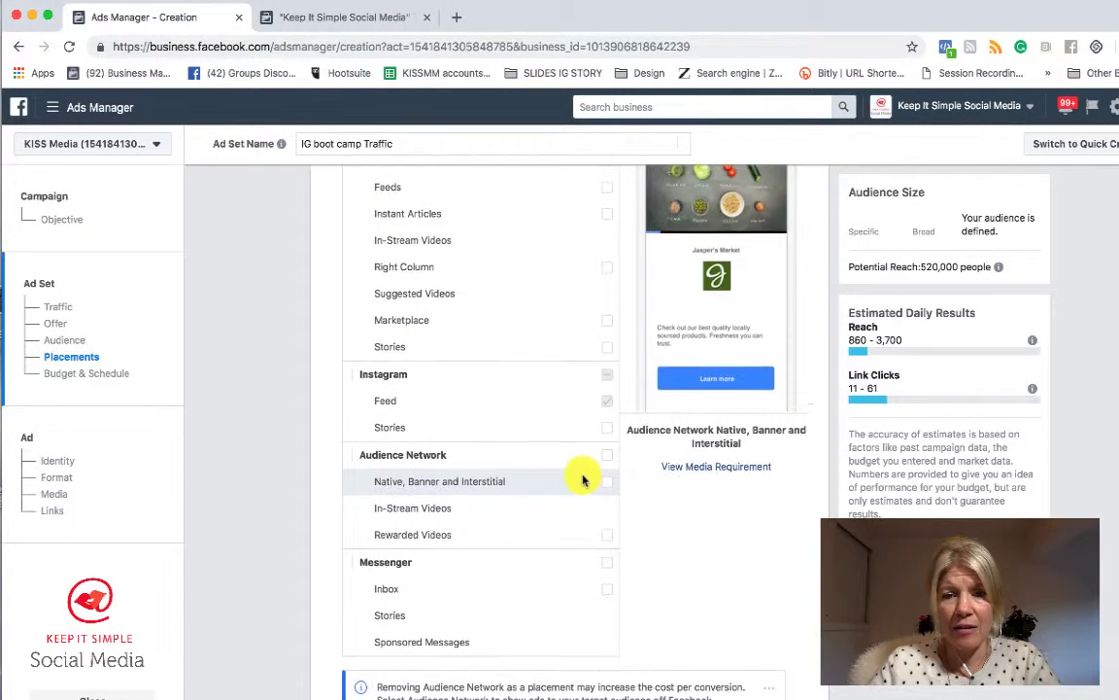
scroll(580, 465, "down", 3)
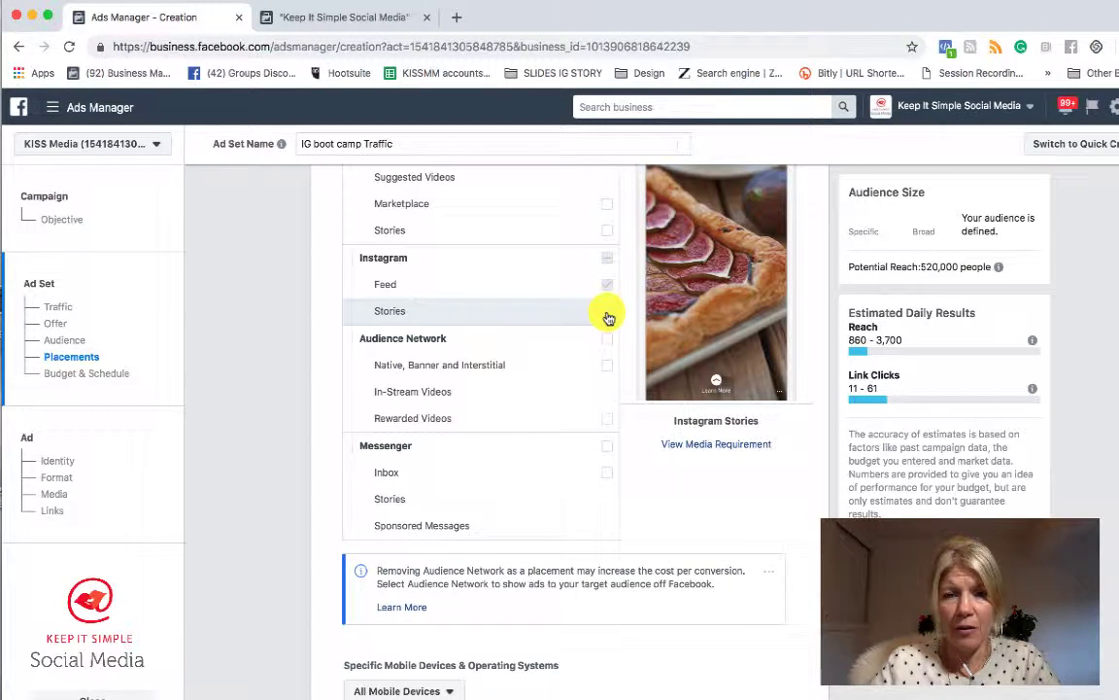
left_click(606, 312)
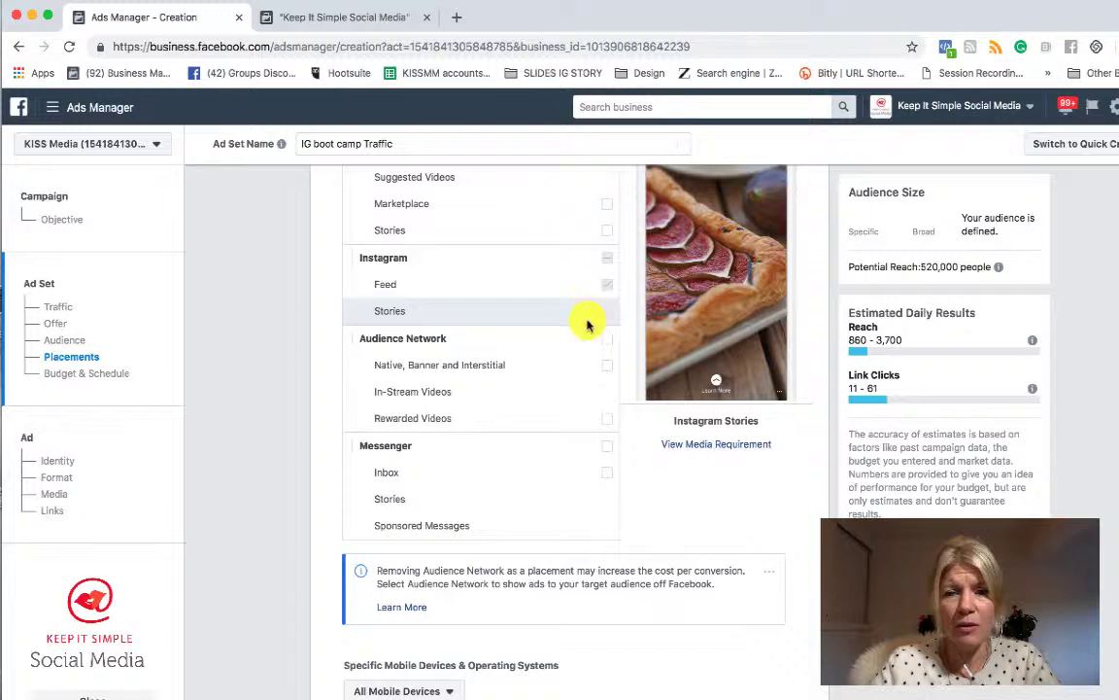
- Set the ad set's daily budget to $2.00
scroll(555, 450, "down", 7)
scroll(559, 454, "down", 9)
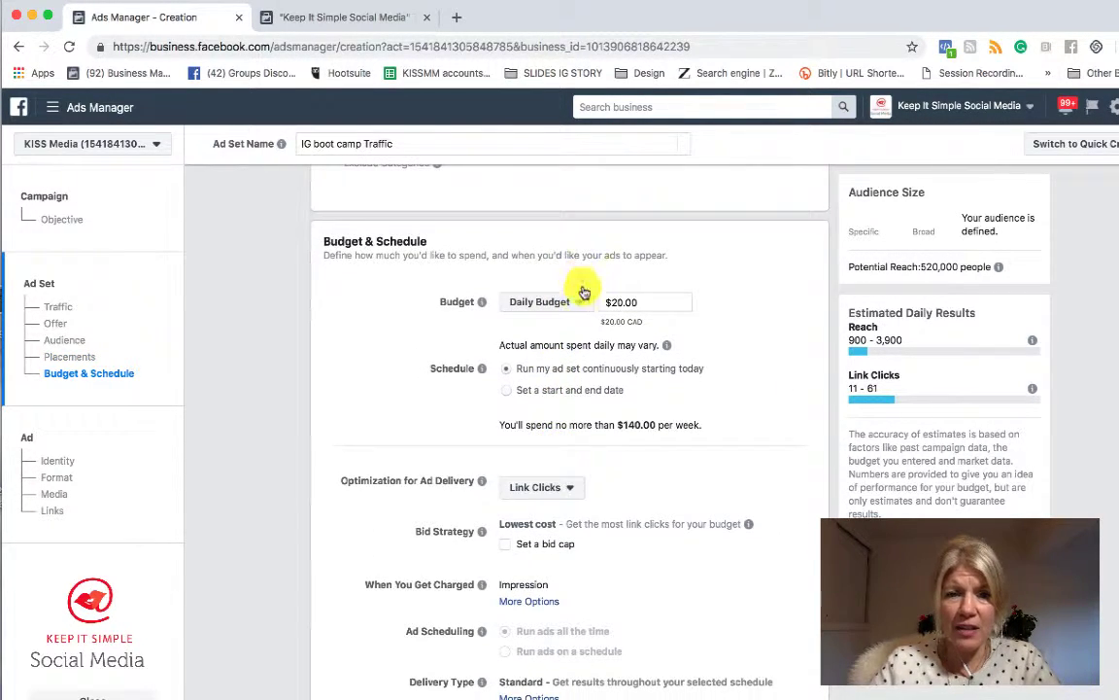
left_click(580, 307)
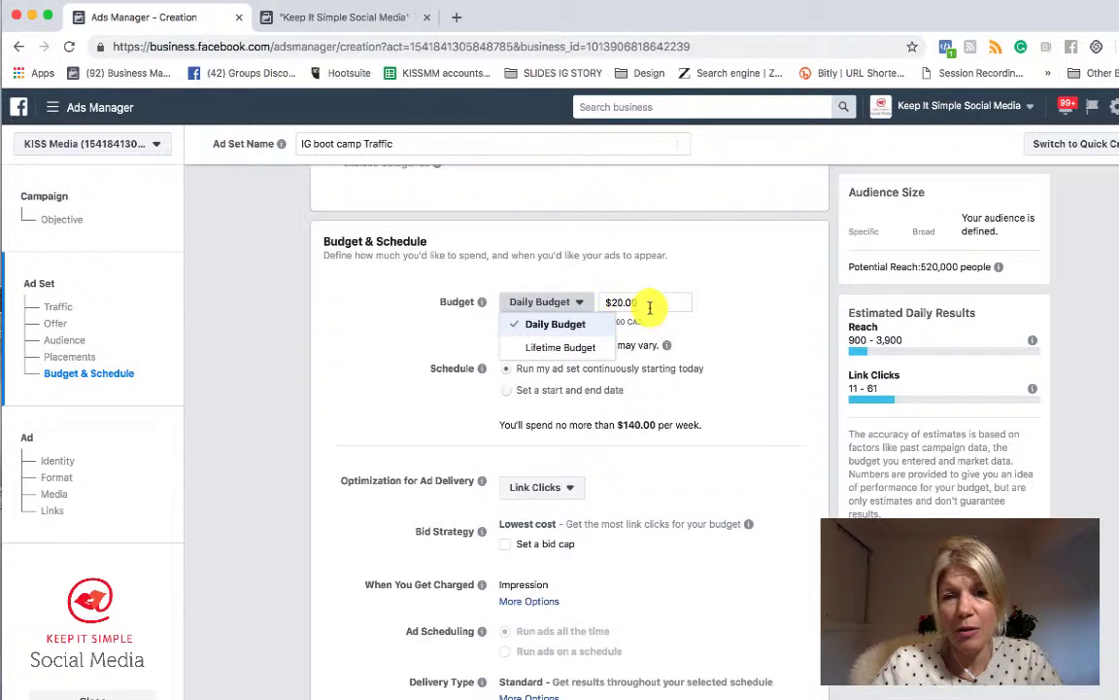
left_click_drag(644, 304, 599, 306)
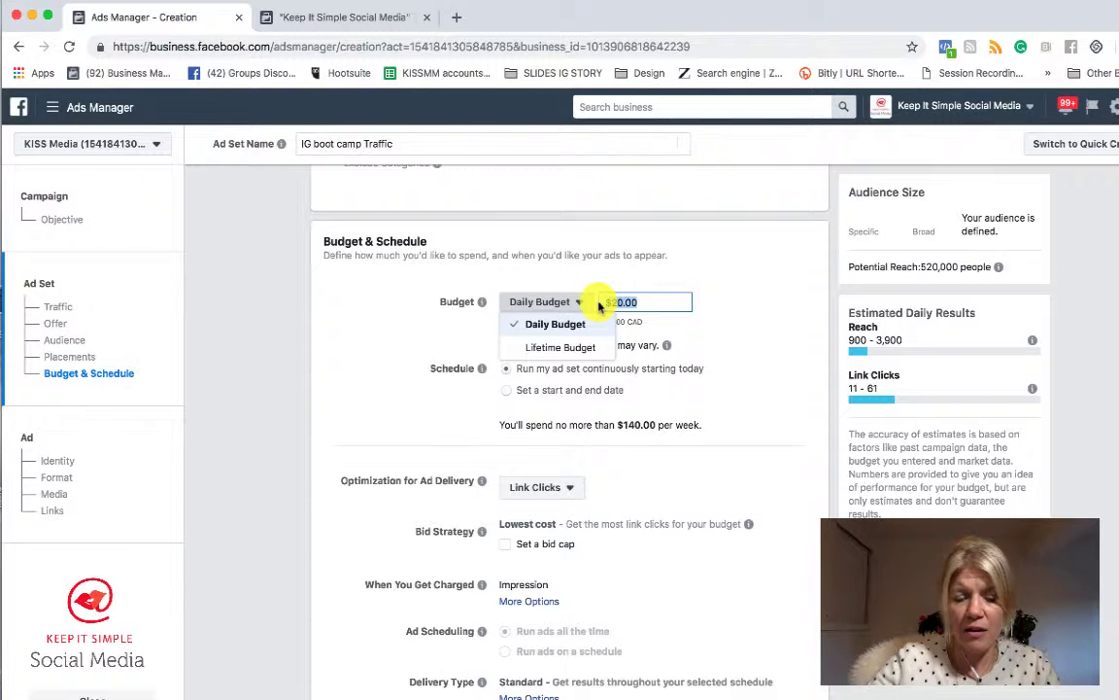
type("2.00")
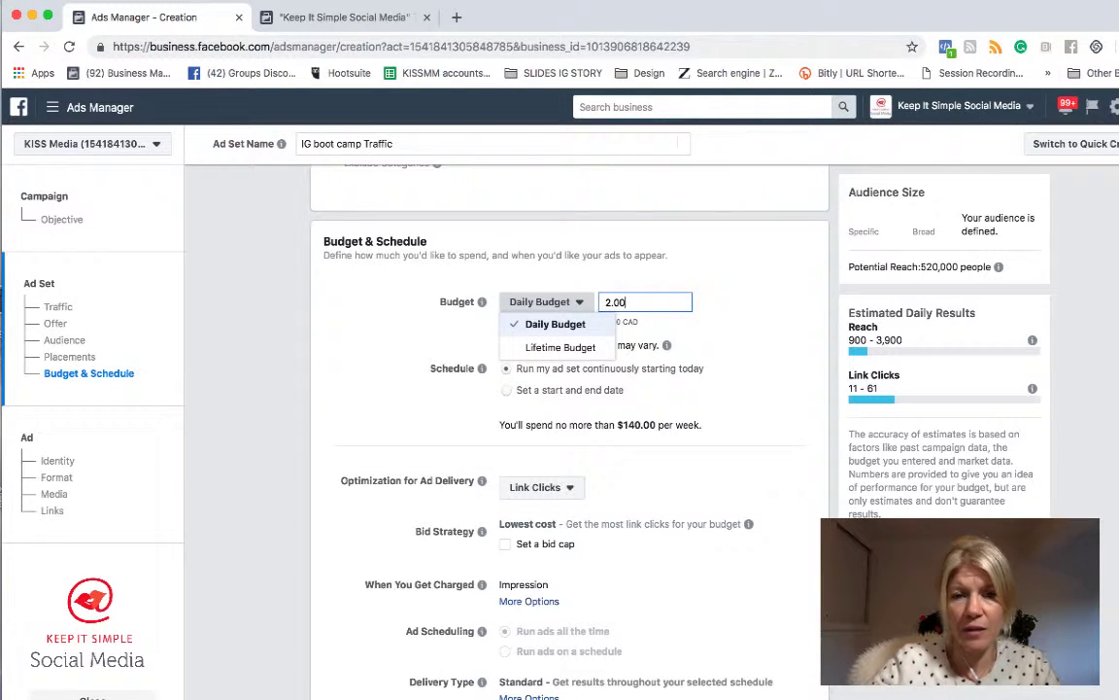
left_click(457, 390)
- Schedule the ad set with a start and end date, ending on Nov 18, 2018
left_click(506, 391)
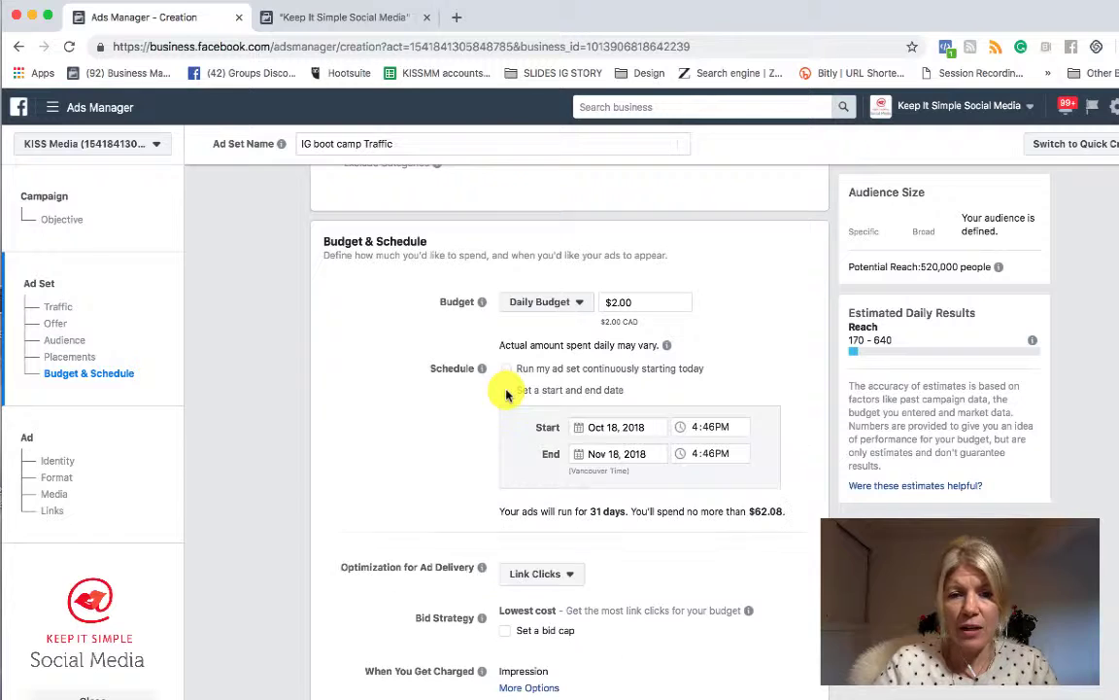
left_click(583, 456)
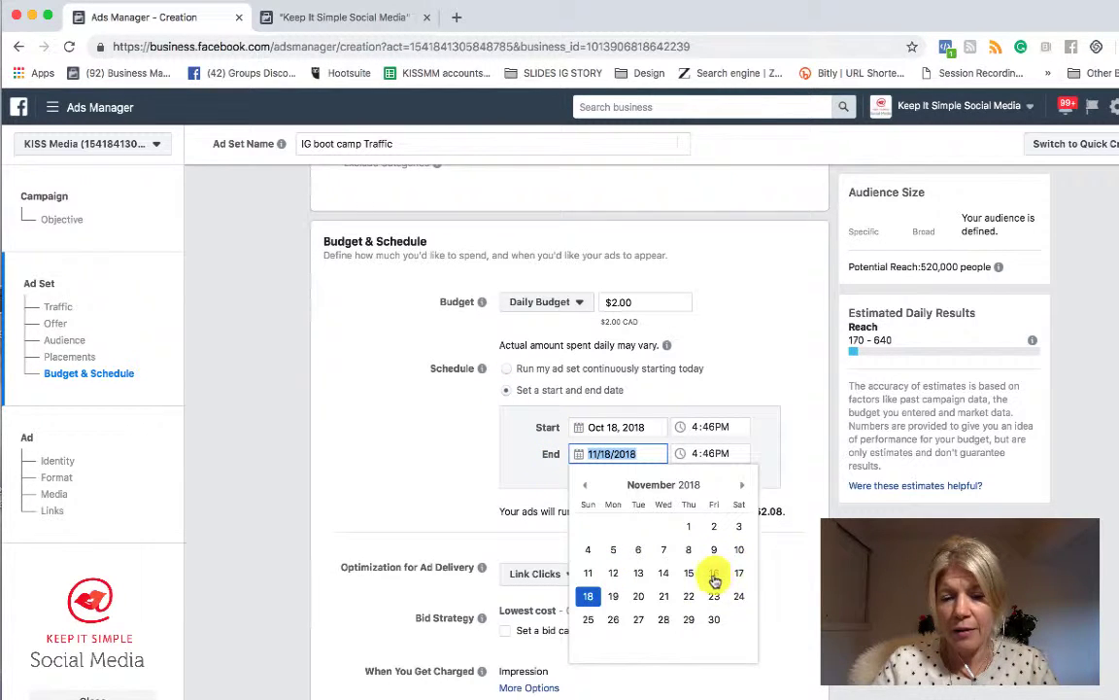
left_click(588, 595)
- Continue from the ad set to the ad and name it "IG boot camp Traffic"
scroll(438, 483, "down", 2)
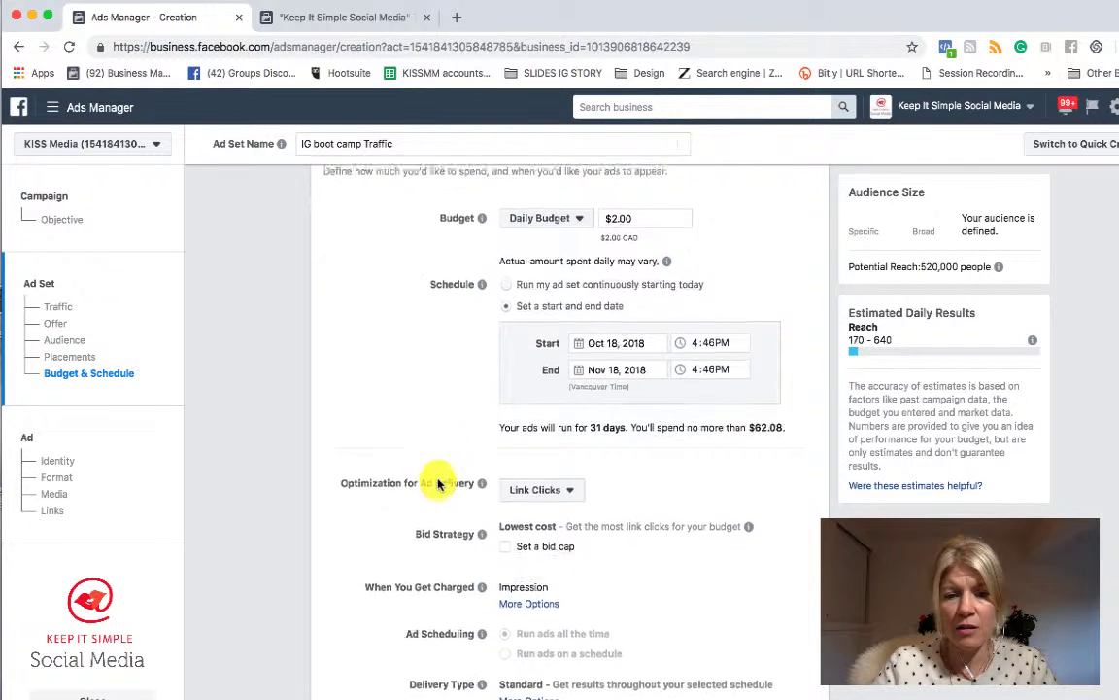
scroll(433, 479, "down", 2)
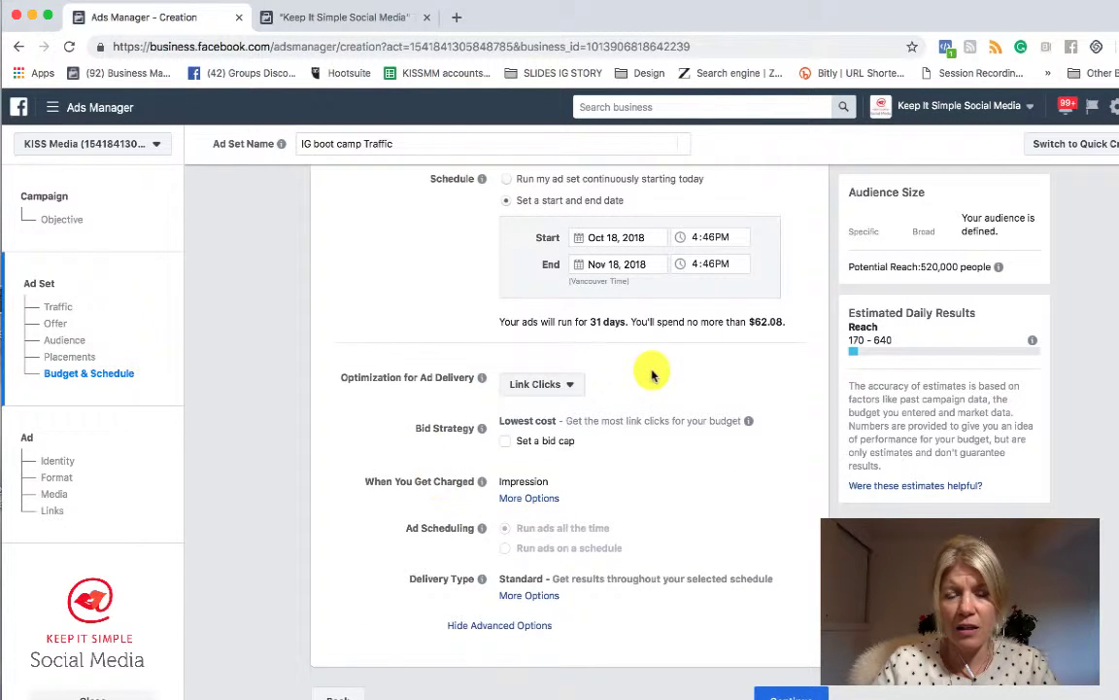
left_click(787, 693)
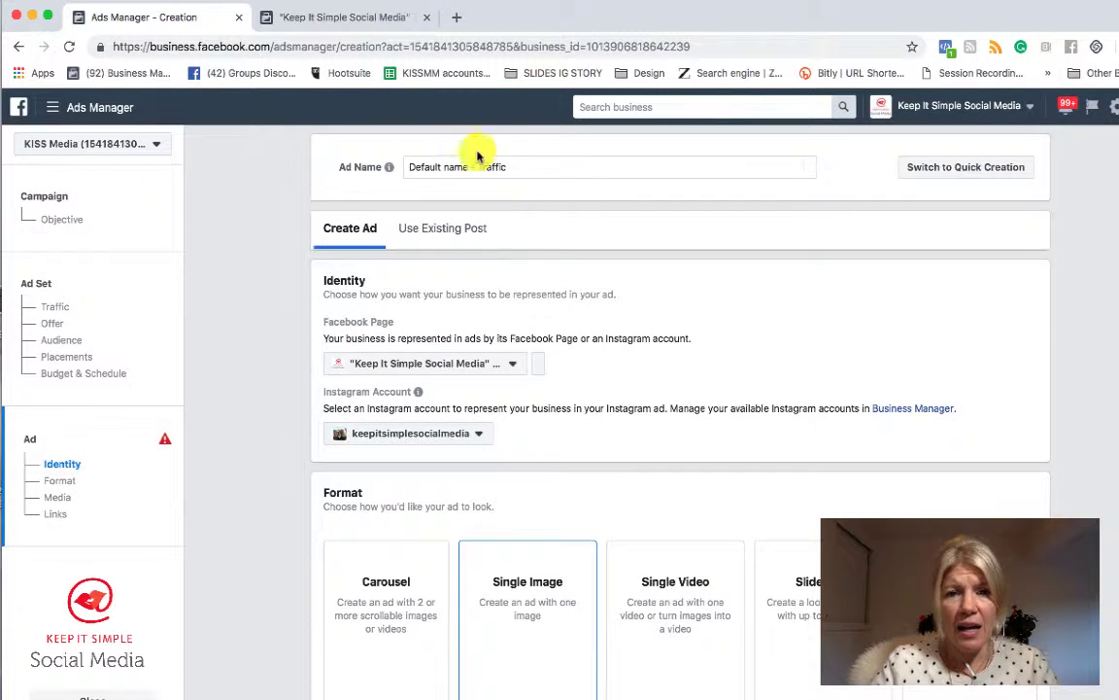
triple_click(447, 167)
mouse_move(382, 168)
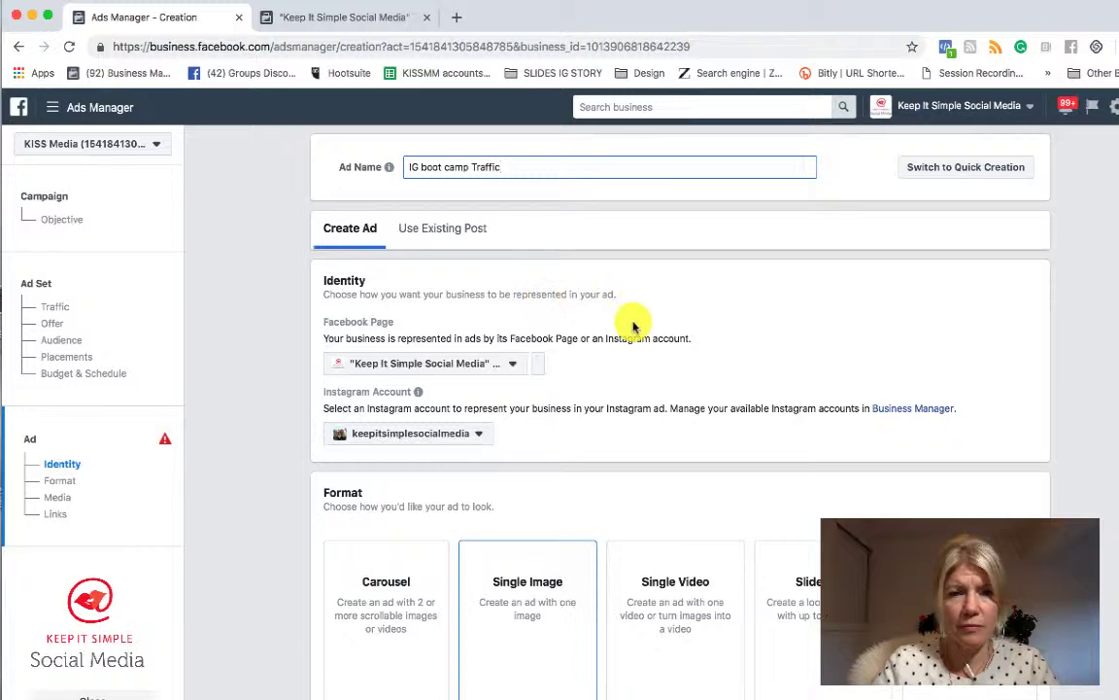
- Review the new ad's identity, format, Instant Experience and image options
scroll(634, 324, "down", 1)
scroll(632, 330, "down", 1)
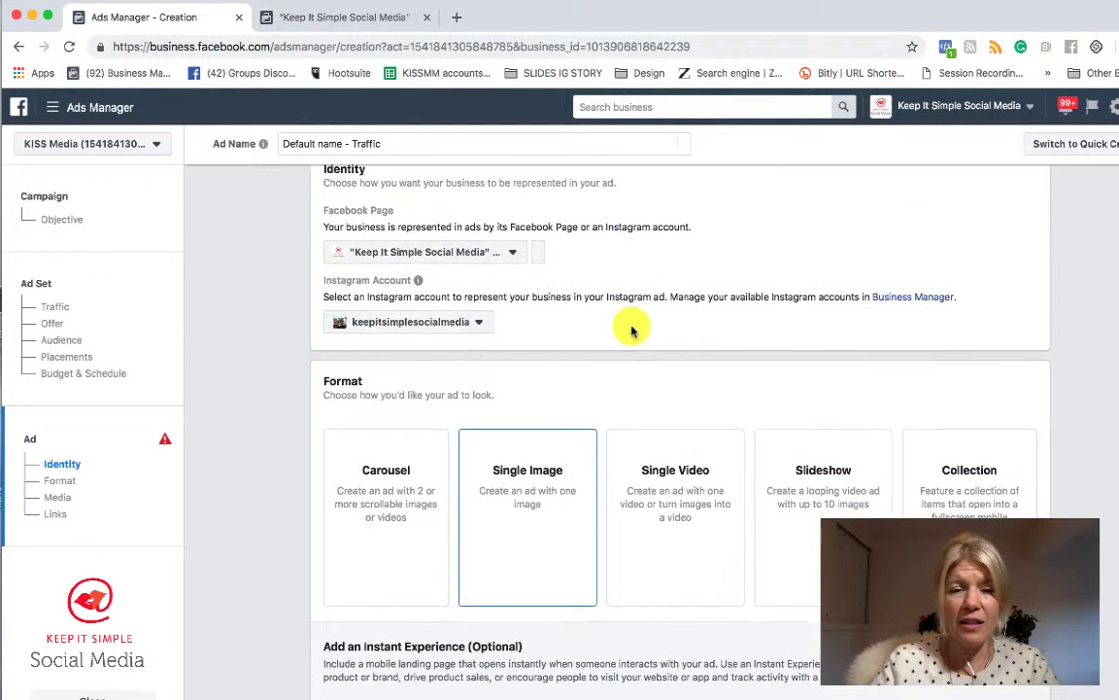
scroll(632, 330, "up", 2)
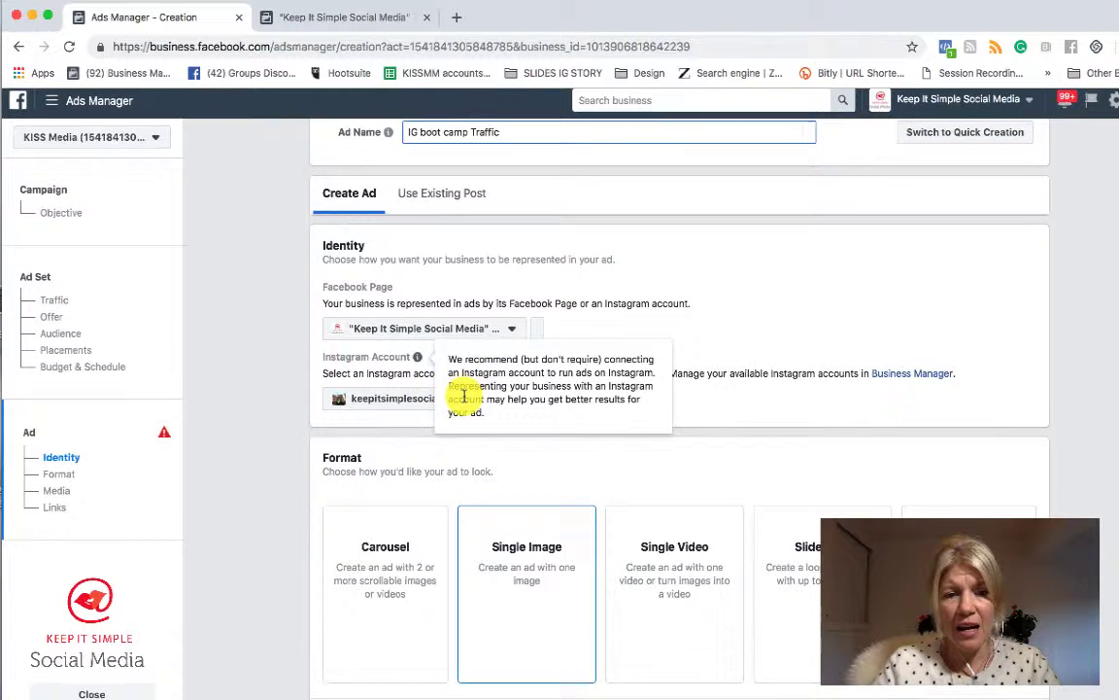
scroll(497, 626, "down", 3)
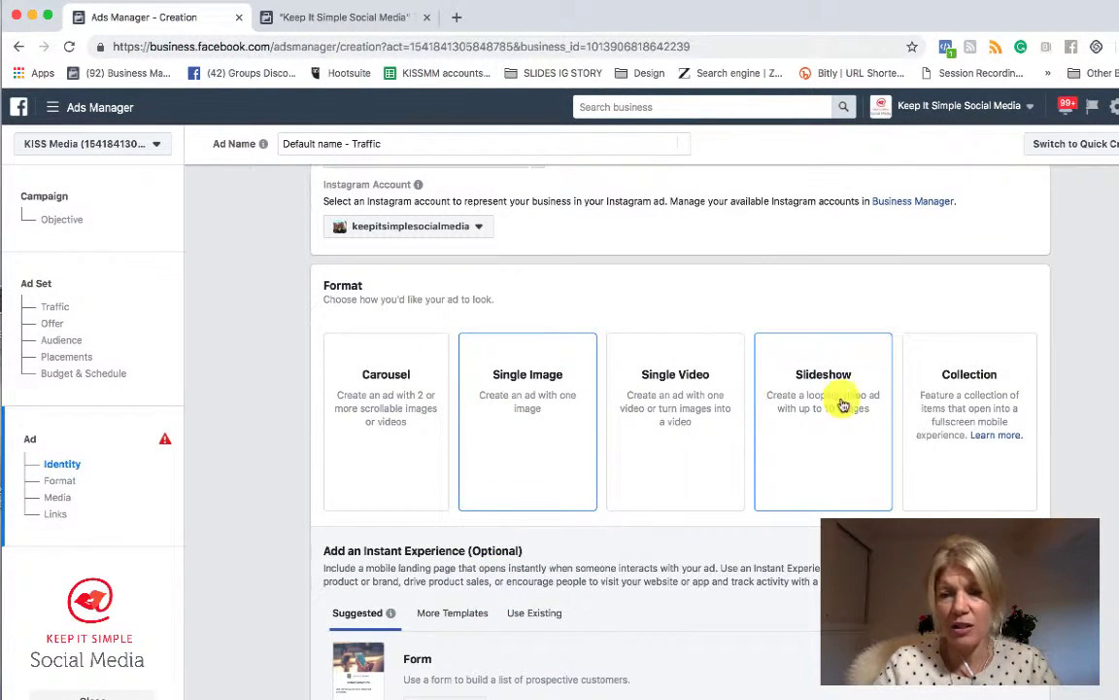
scroll(832, 493, "down", 5)
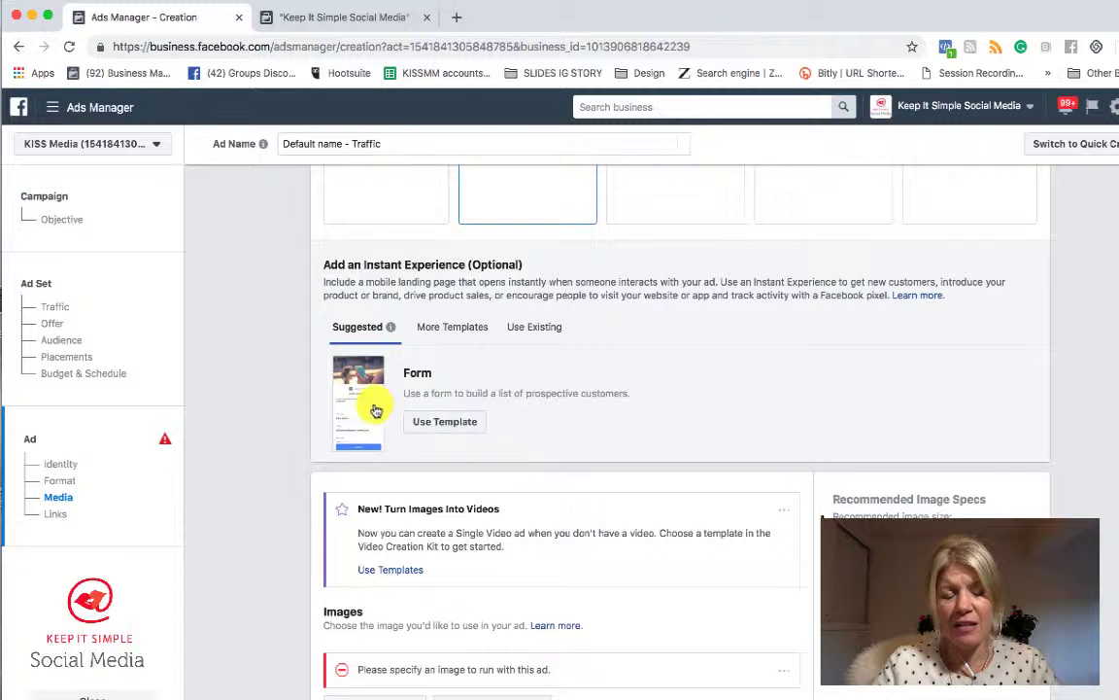
scroll(687, 405, "up", 4)
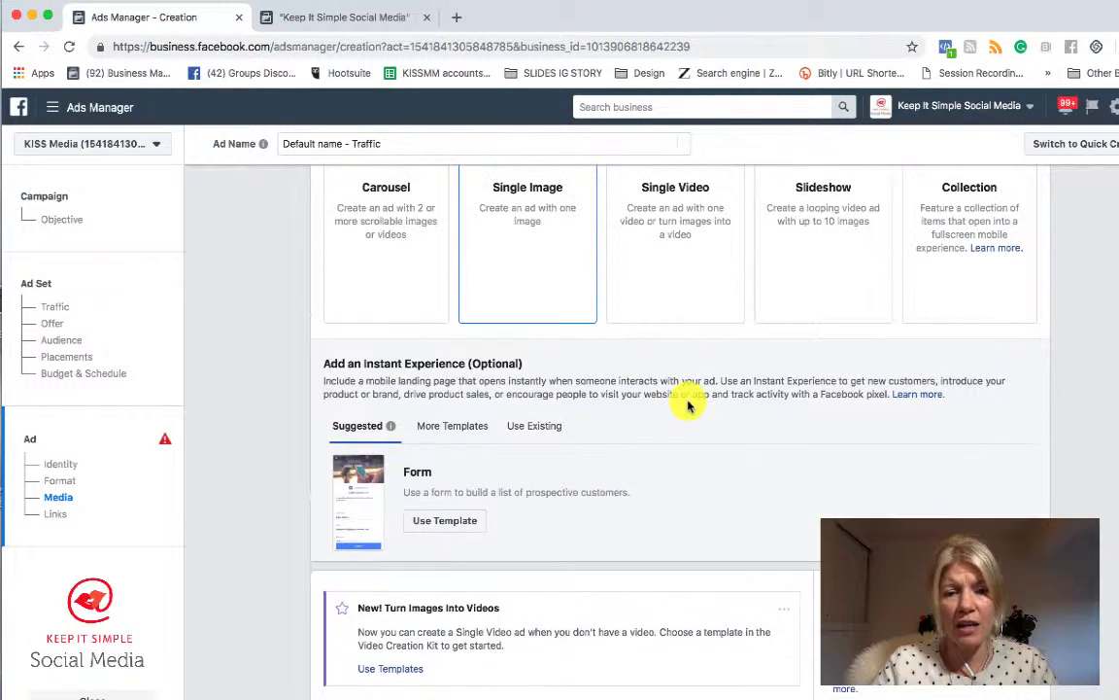
scroll(690, 406, "down", 3)
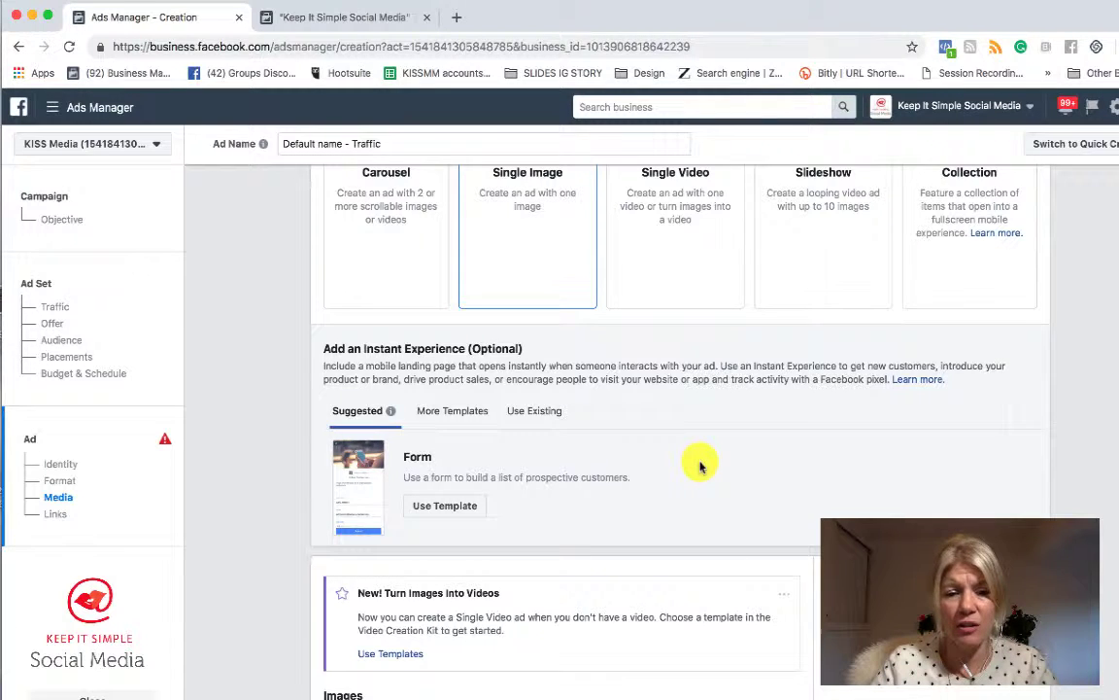
scroll(700, 467, "down", 5)
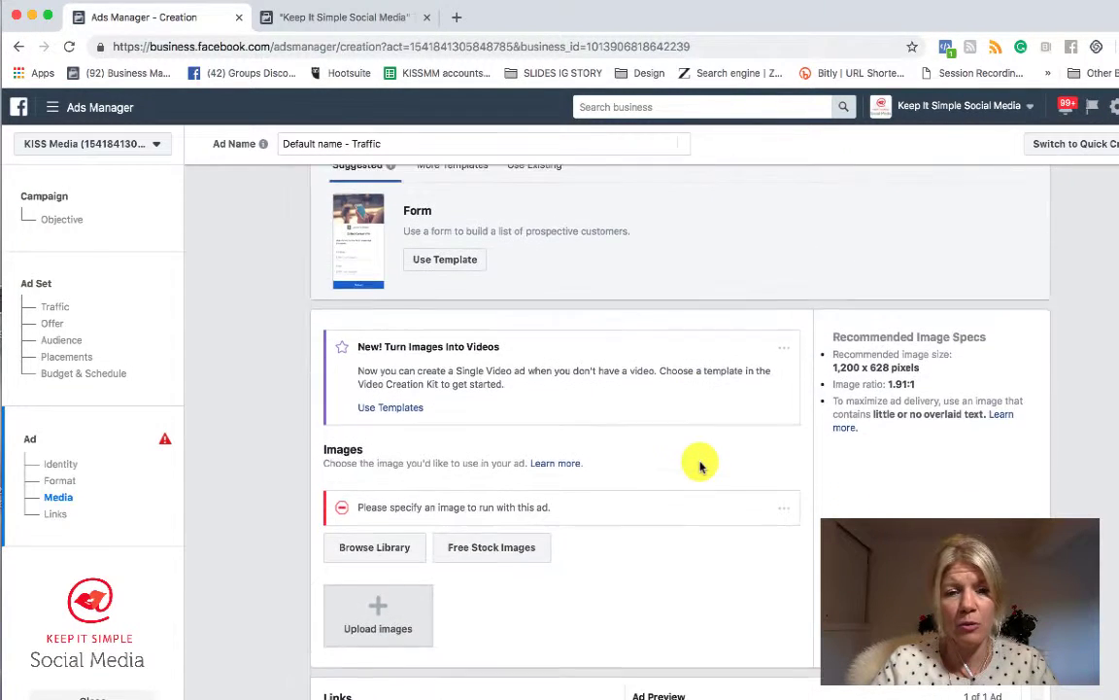
scroll(700, 467, "up", 1)
scroll(700, 467, "down", 4)
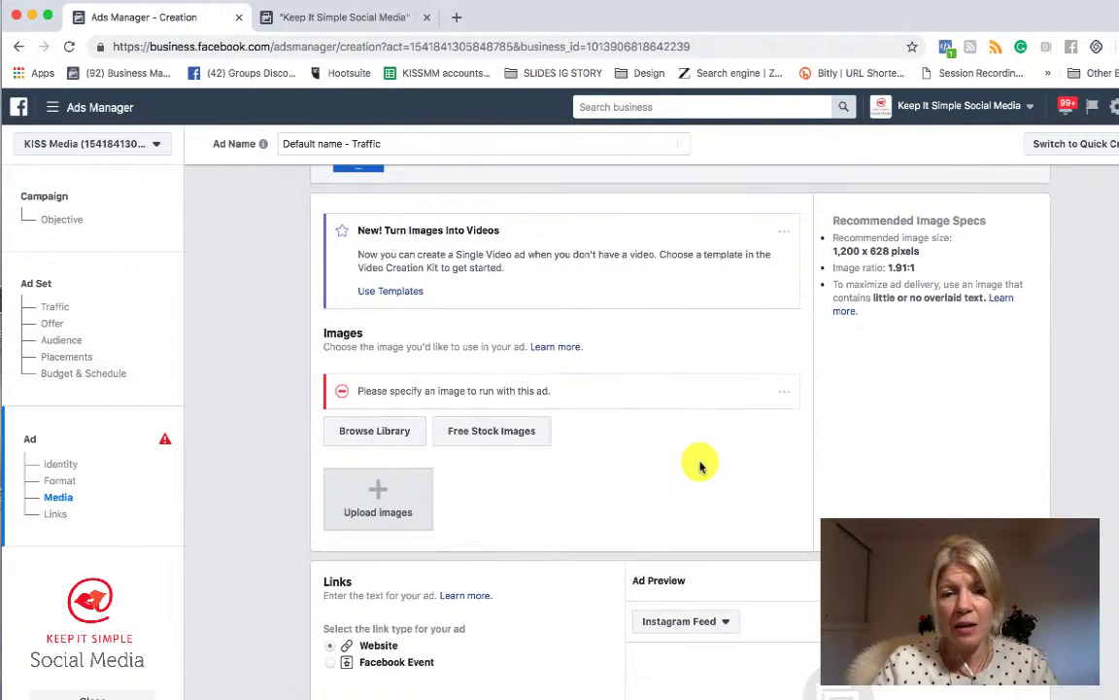
scroll(699, 467, "up", 15)
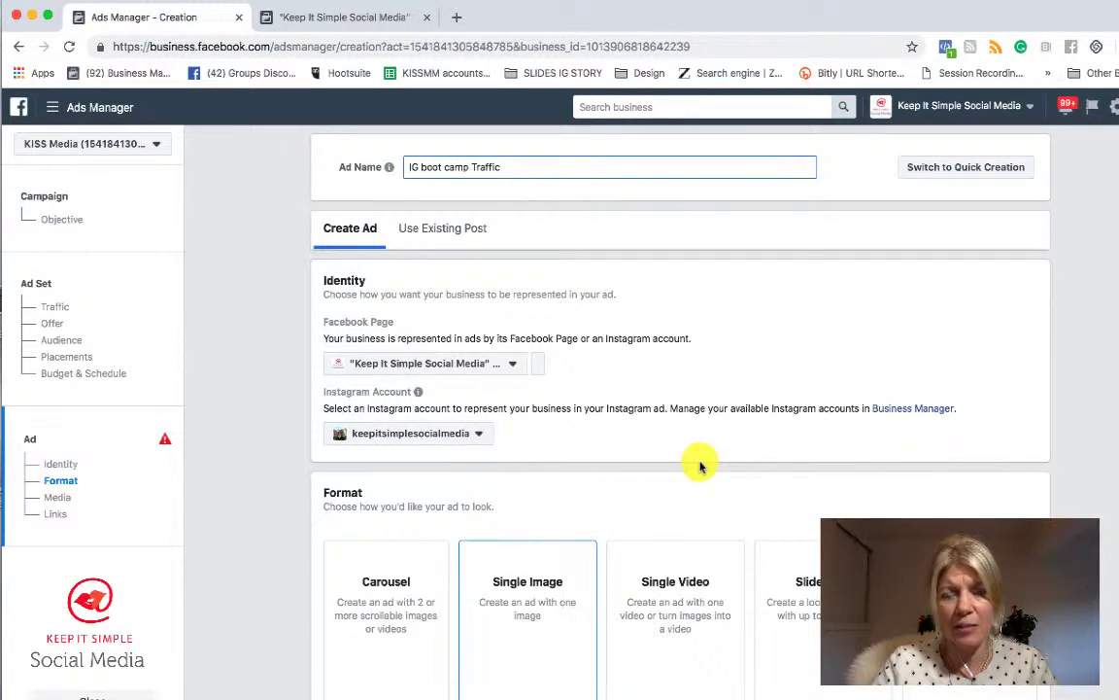
scroll(700, 467, "down", 7)
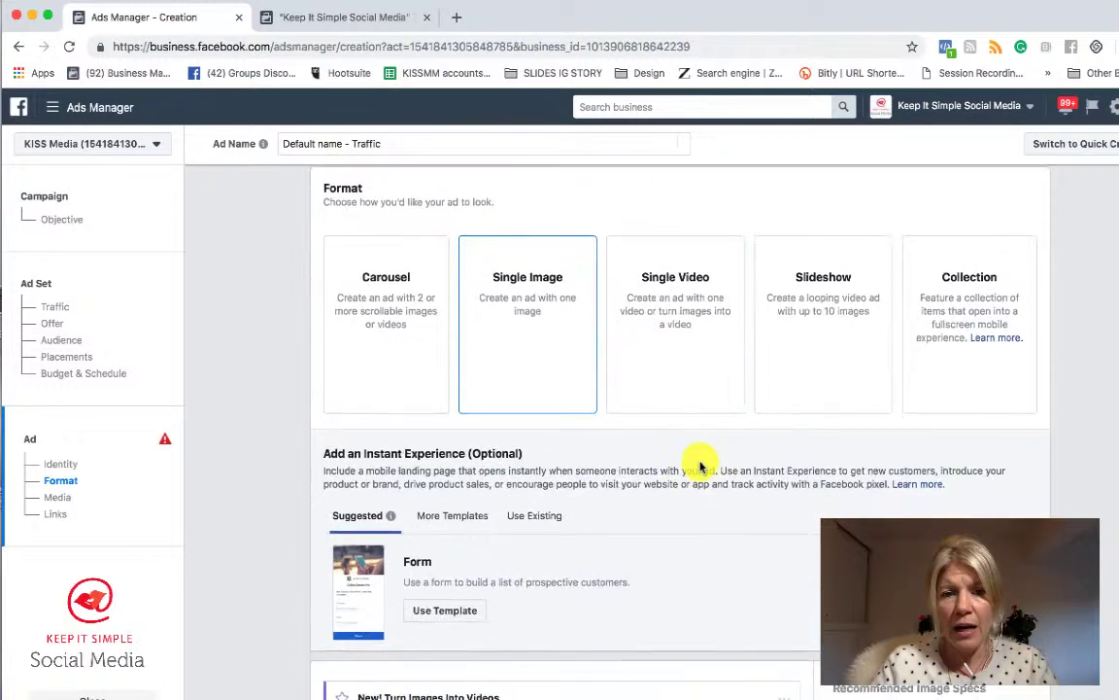
- Switch the ad from creating new content to Use Existing Post and look over its identity and creative settings
scroll(700, 465, "up", 7)
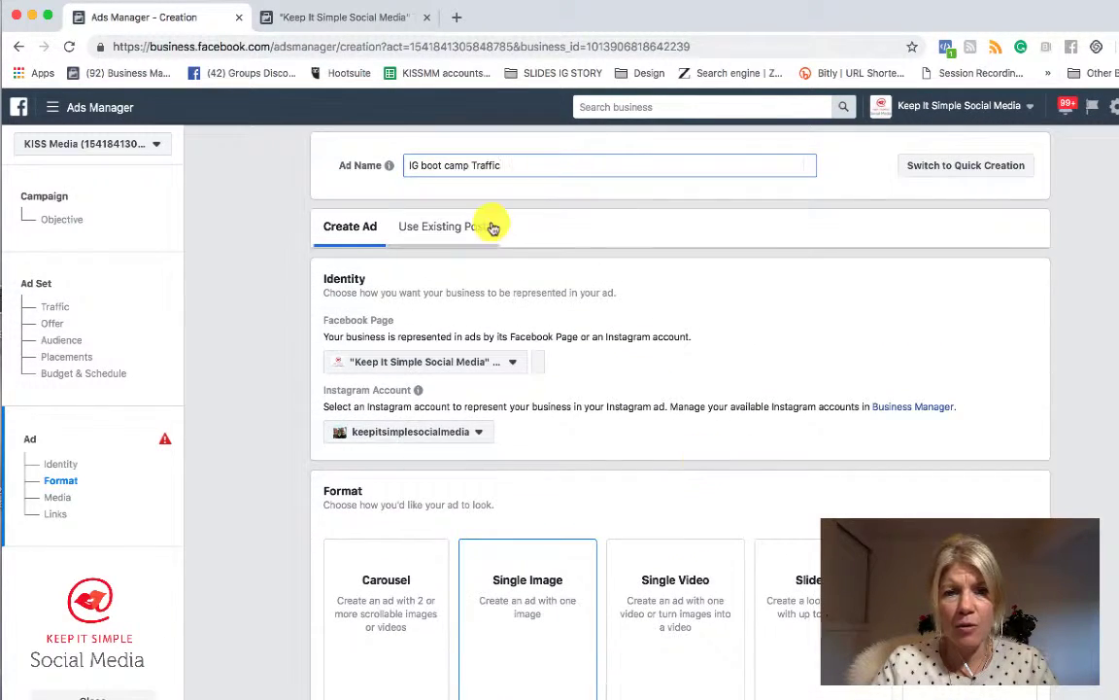
left_click(452, 229)
scroll(457, 236, "down", 2)
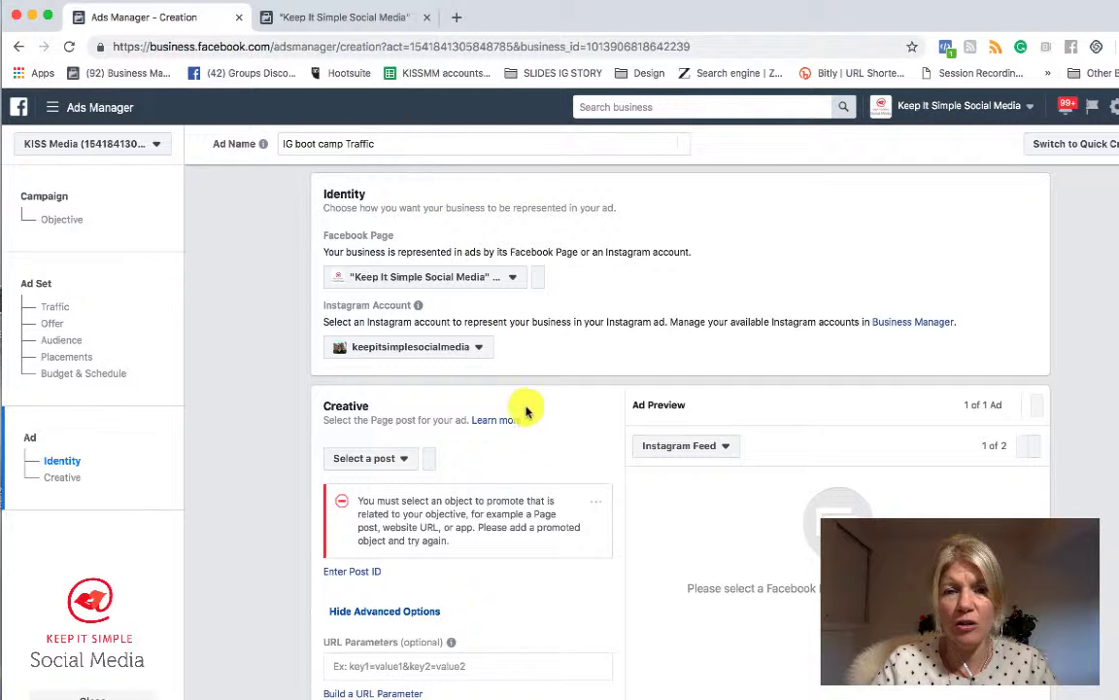
scroll(532, 437, "up", 2)
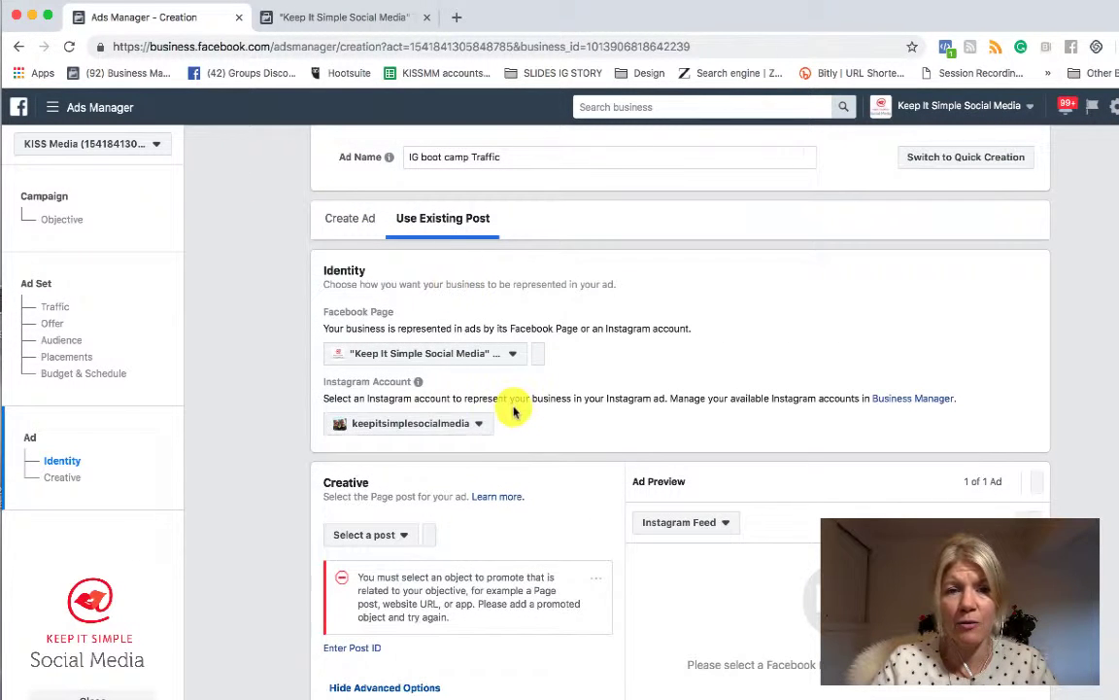
scroll(545, 549, "down", 2)
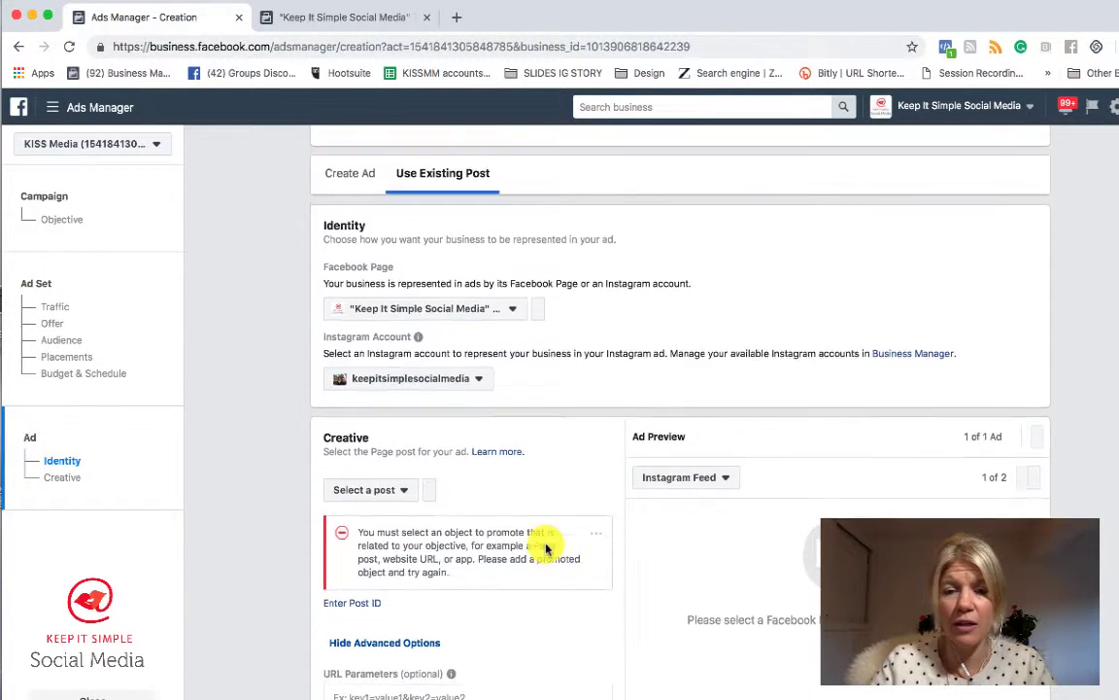
scroll(570, 590, "down", 2)
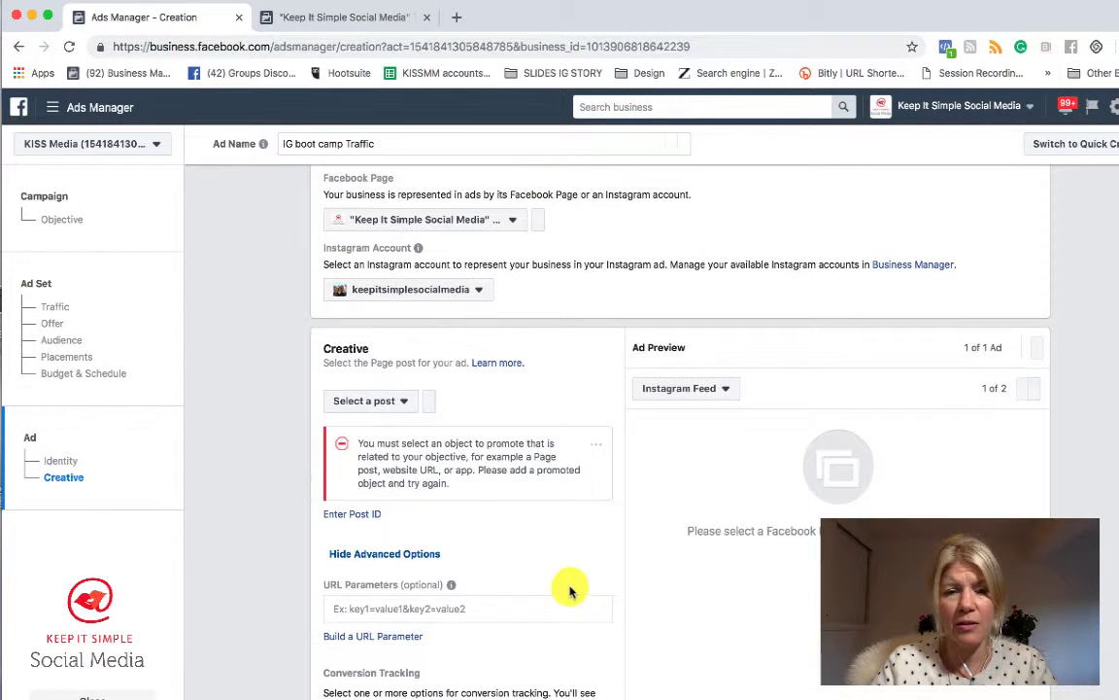
- Choose the October 10 Instagram post starting "Do you like to have FUN while you learn?" as the ad's creative
scroll(570, 589, "down", 1)
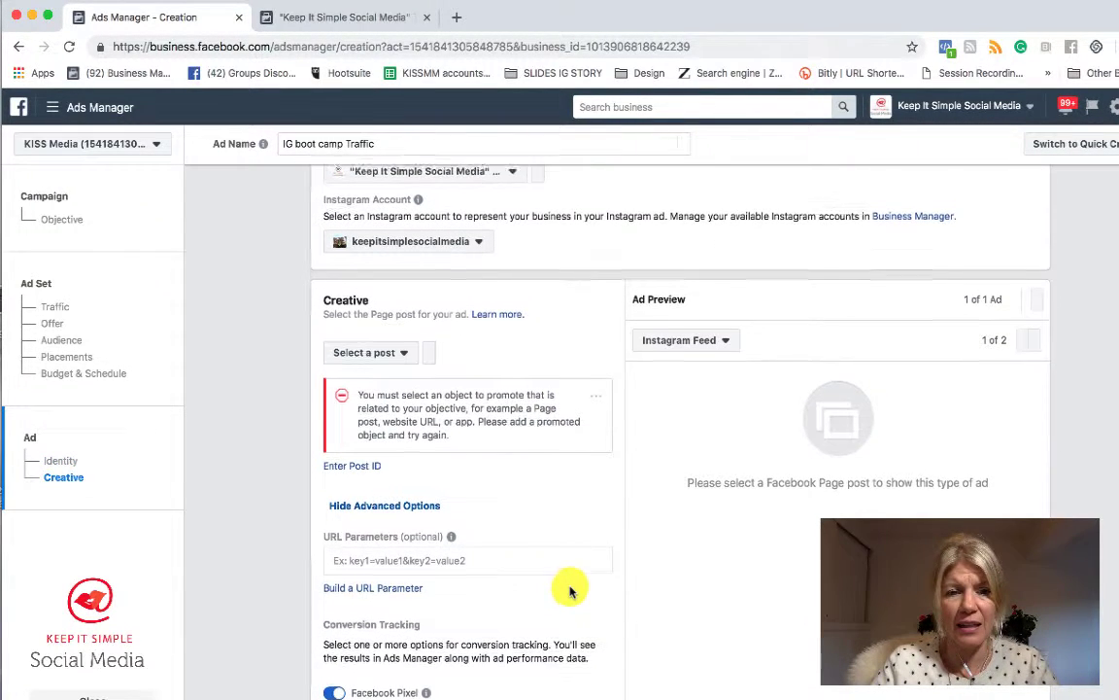
scroll(416, 336, "up", 1)
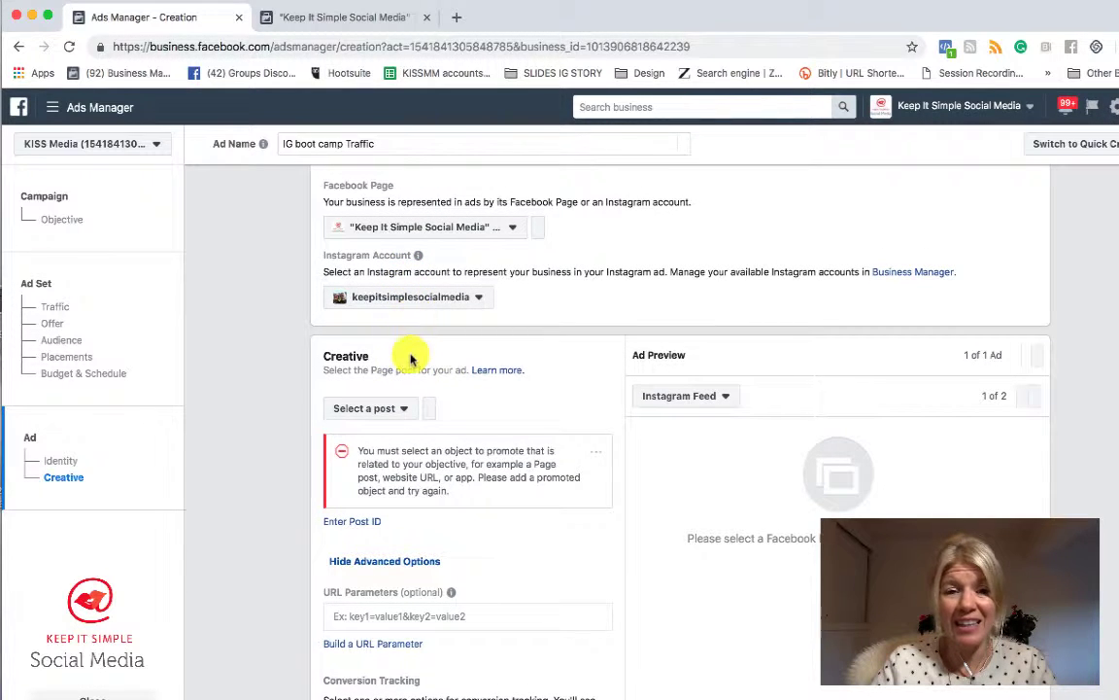
left_click(406, 412)
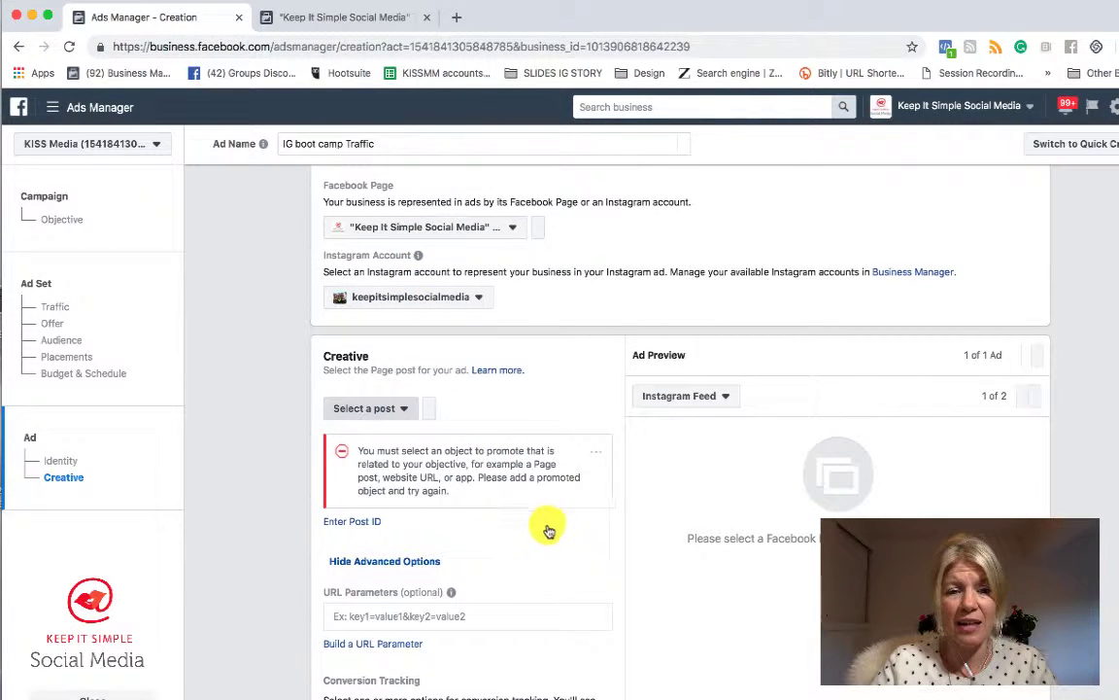
scroll(562, 555, "down", 2)
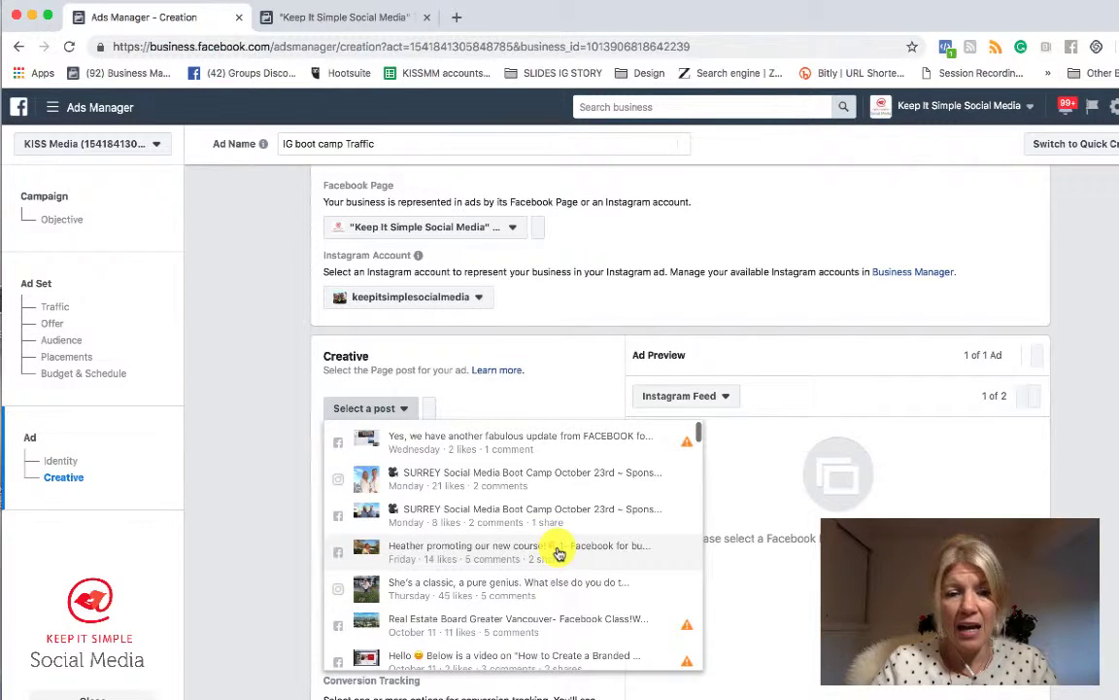
scroll(560, 581, "down", 5)
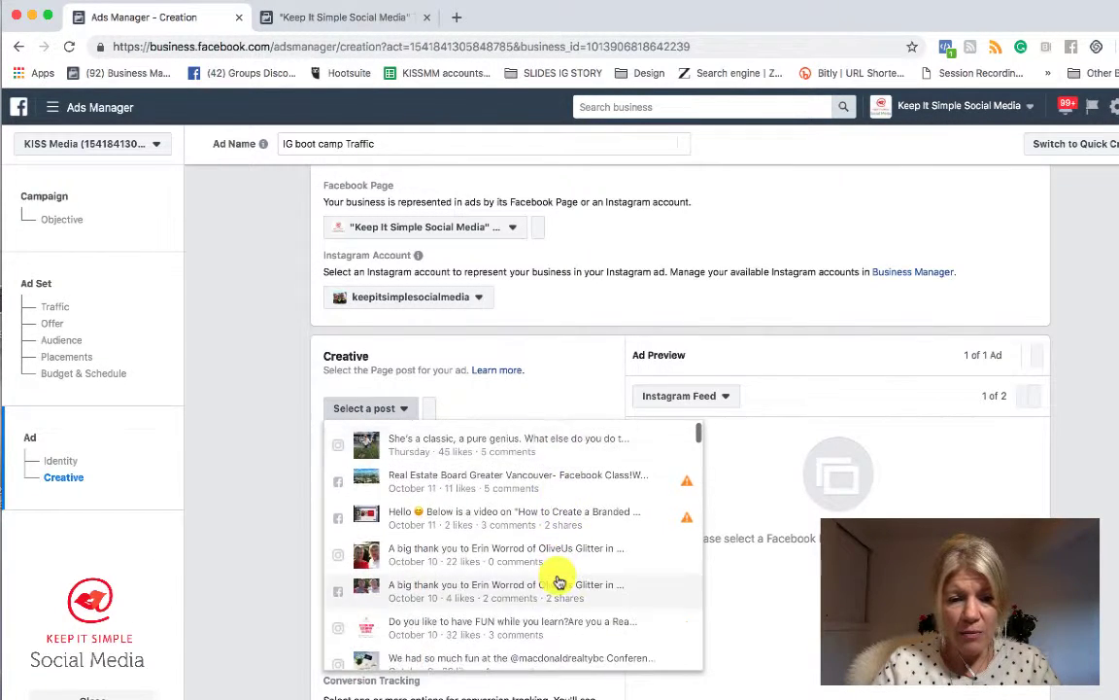
scroll(560, 581, "down", 2)
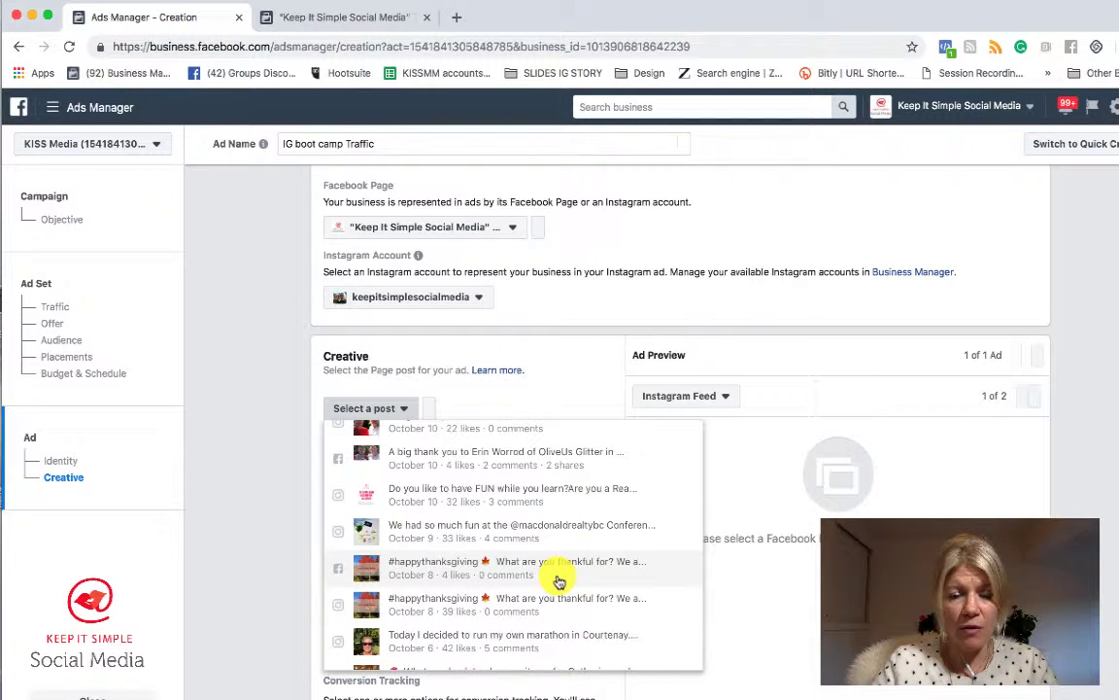
left_click(530, 499)
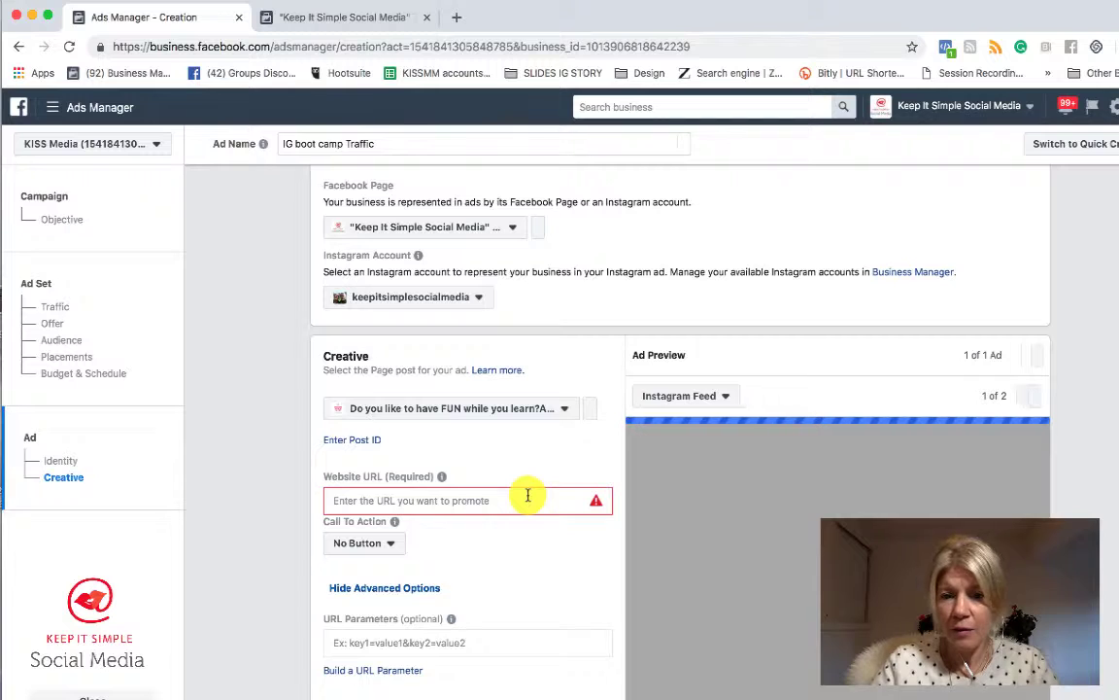
- Check the preview of the chosen post and set the ad's call to action to Learn More
scroll(562, 590, "down", 3)
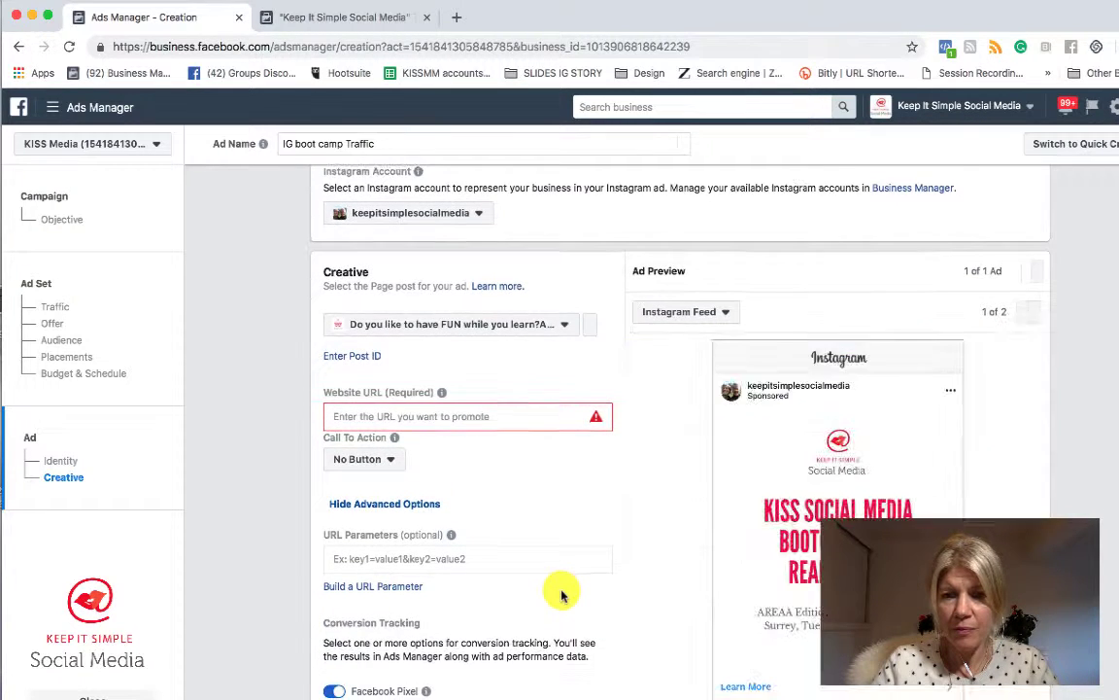
scroll(561, 593, "down", 1)
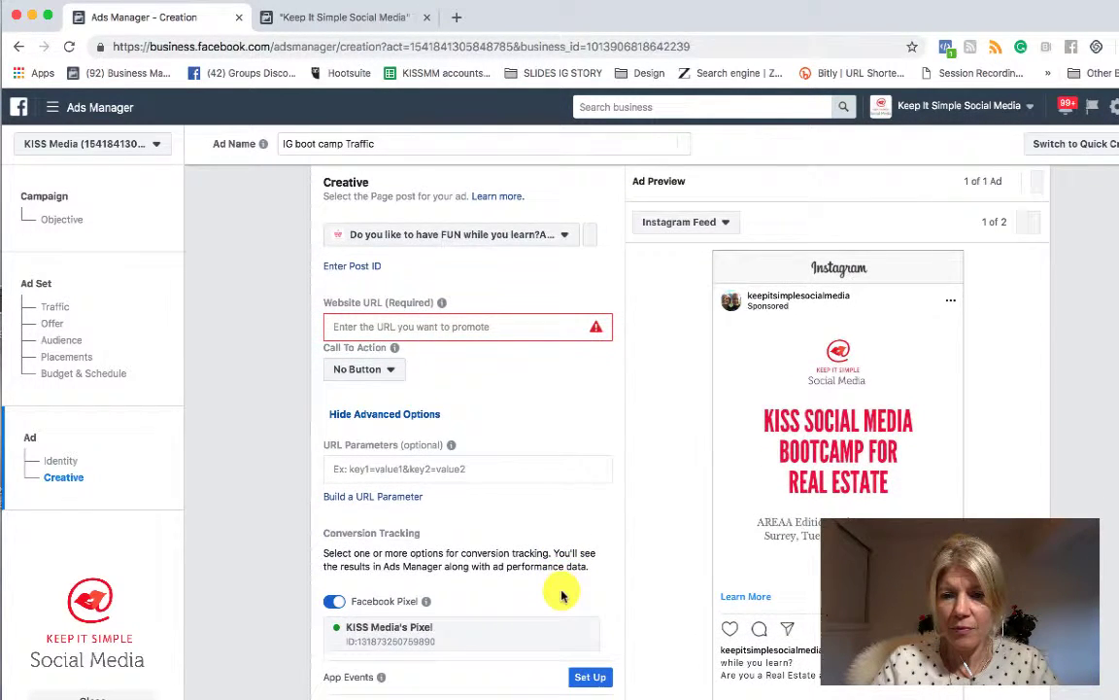
scroll(562, 593, "up", 2)
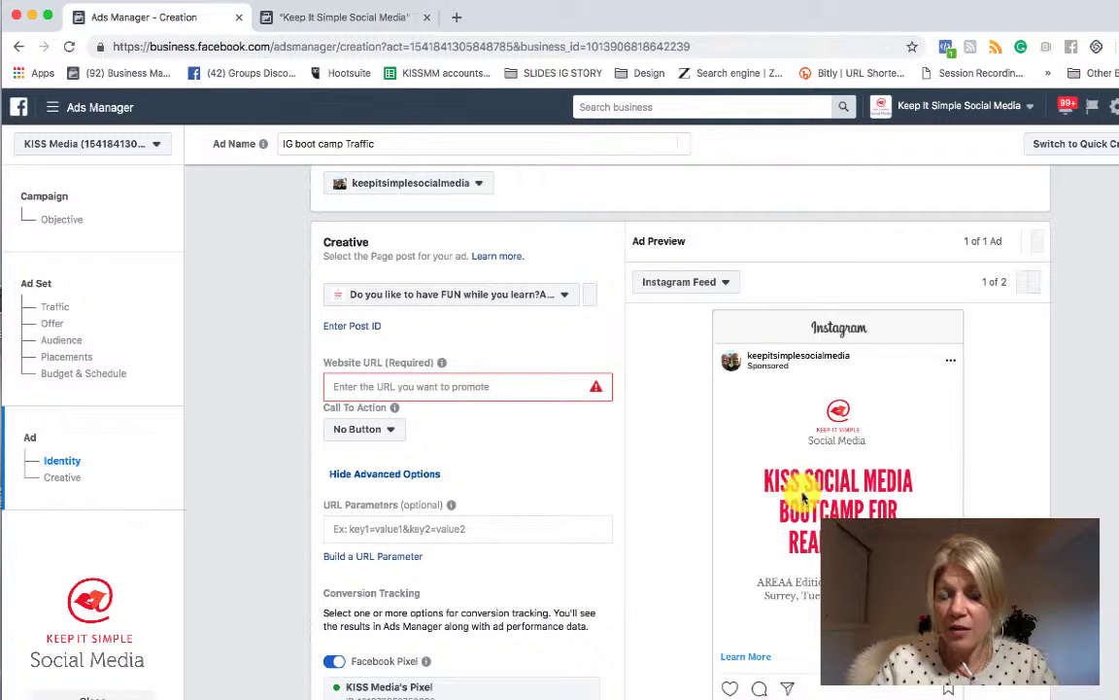
scroll(592, 499, "down", 1)
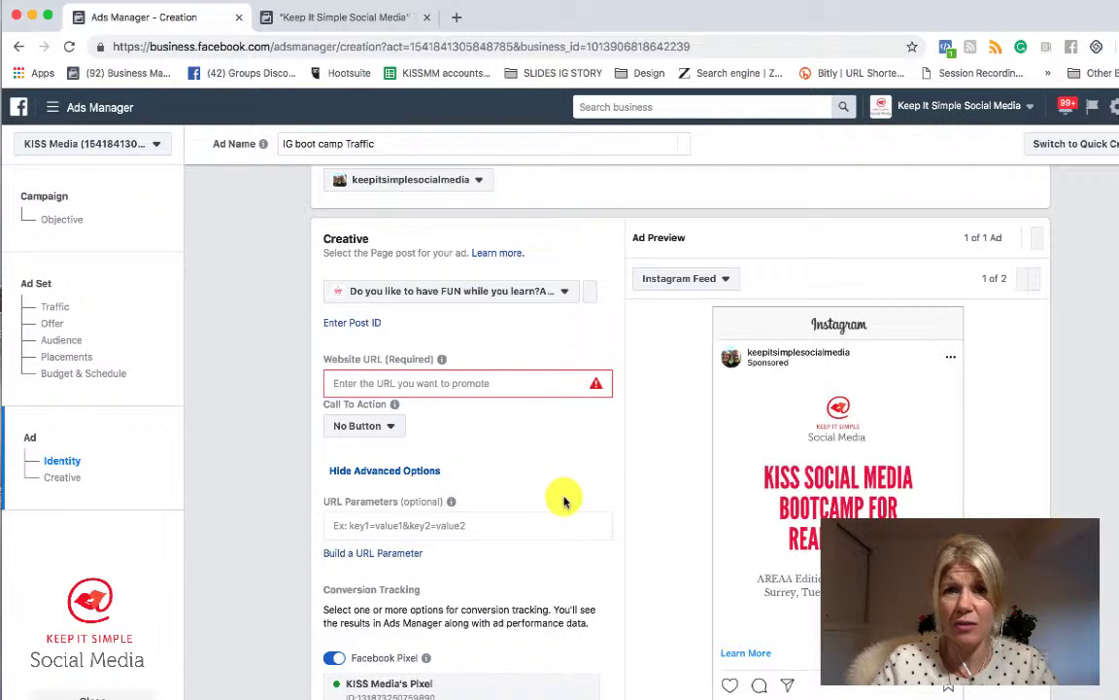
left_click(389, 381)
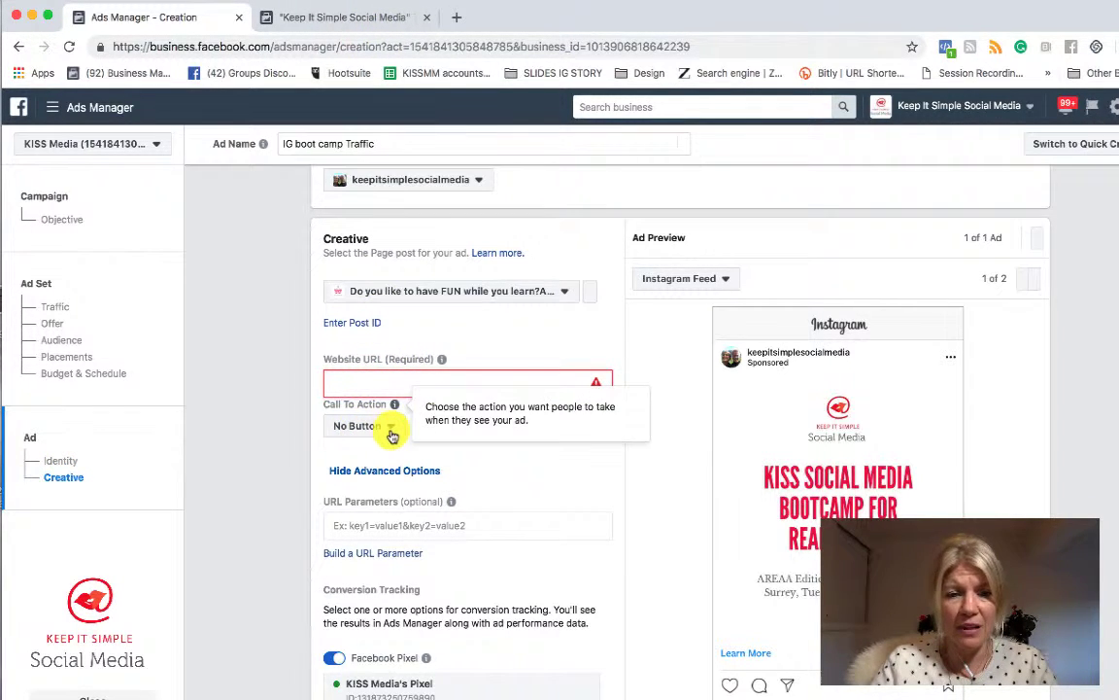
left_click(384, 428)
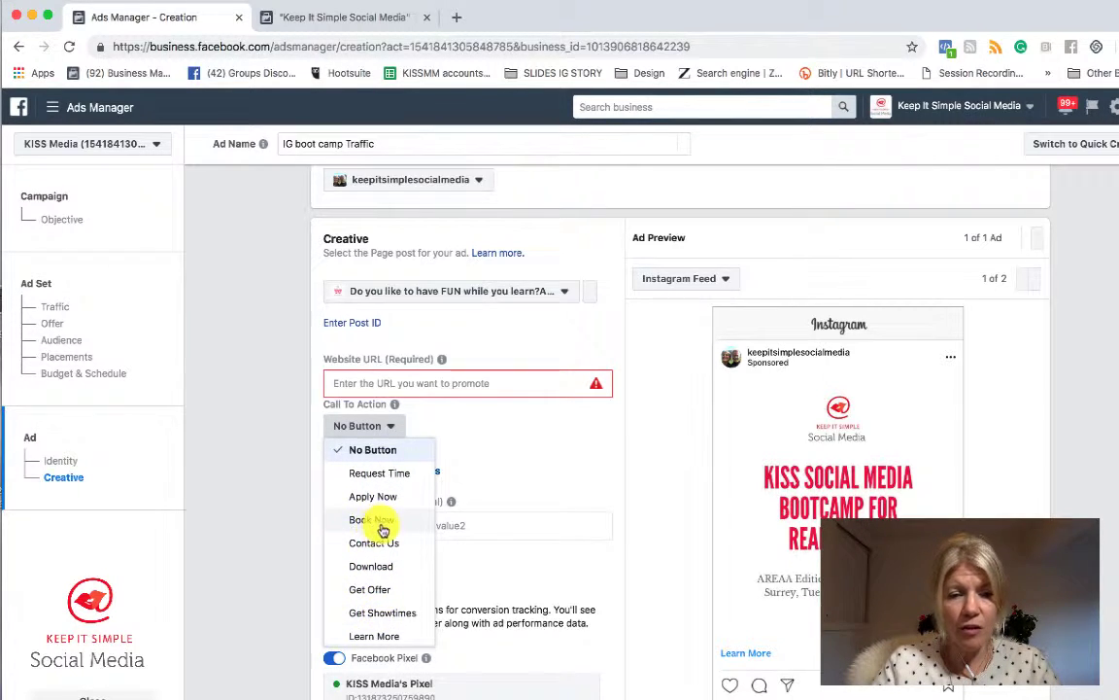
left_click(374, 636)
left_click(342, 17)
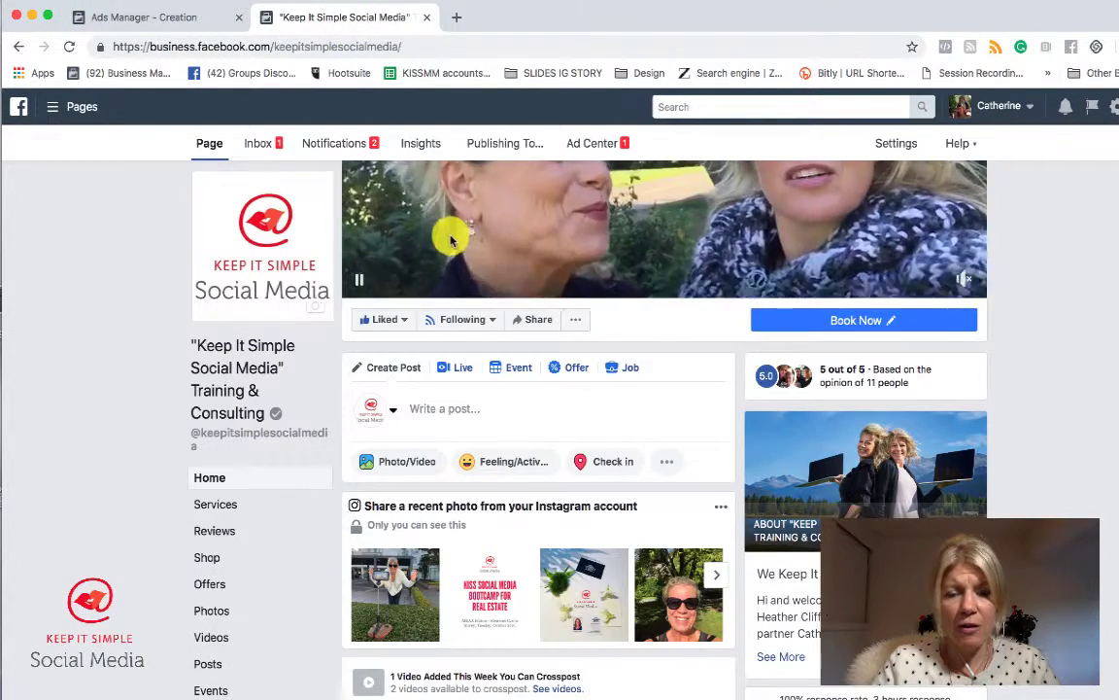
scroll(517, 499, "down", 5)
scroll(517, 500, "down", 6)
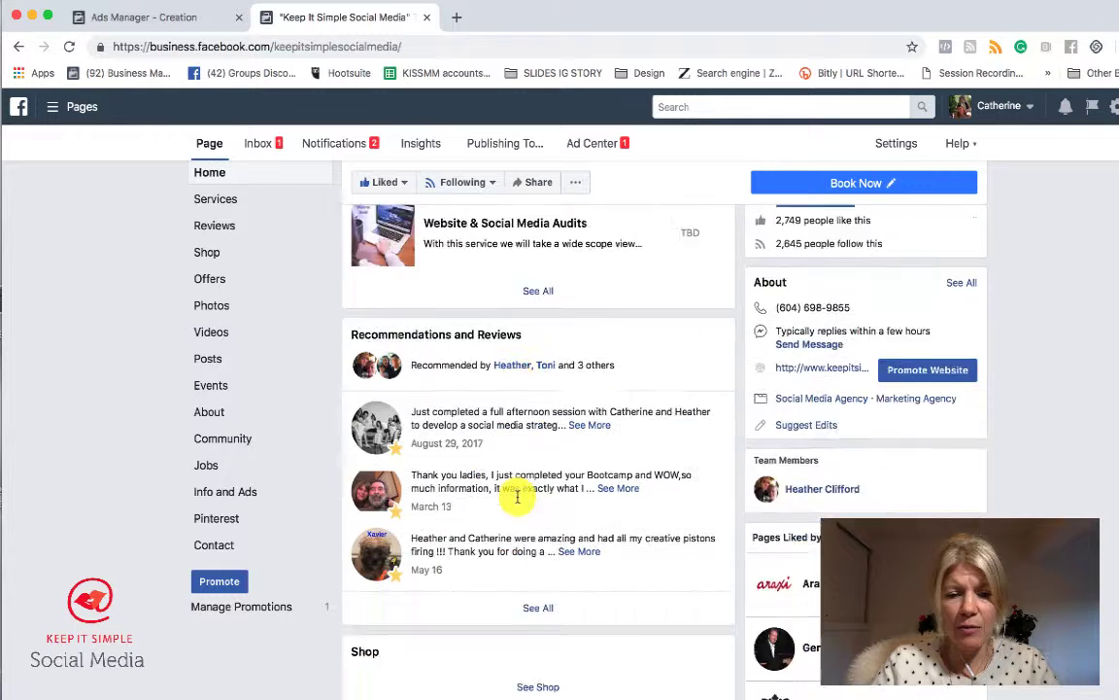
- Open the Keep It Simple Social Media website's KISS Boot Camp page in a new browser tab and copy its address
left_click(457, 19)
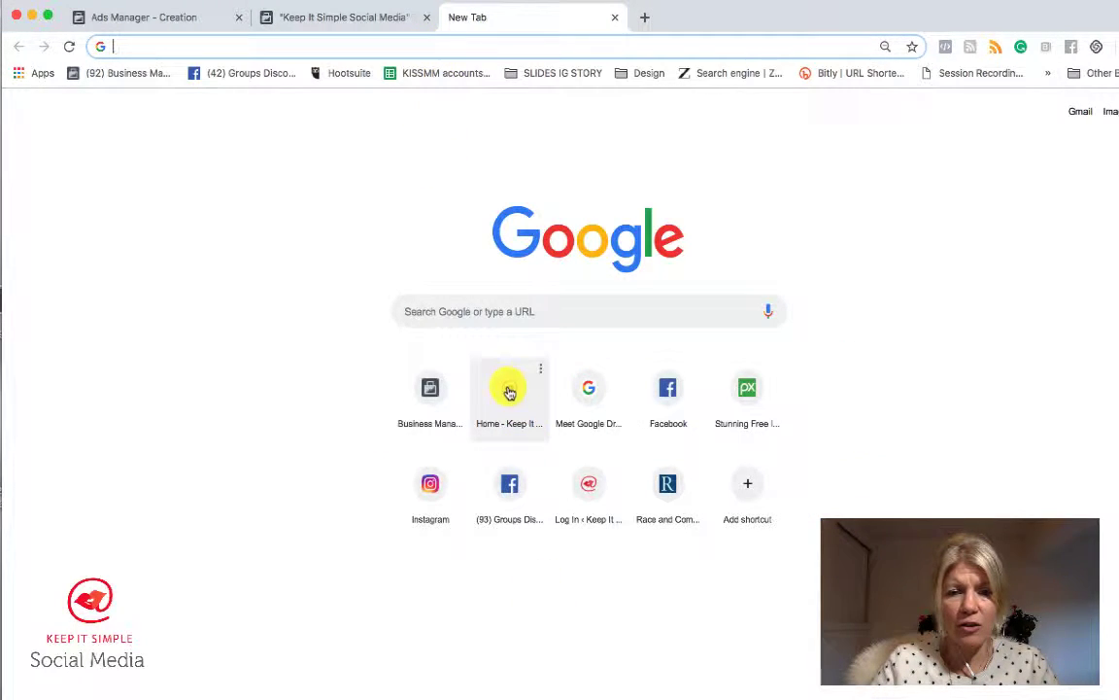
left_click(509, 389)
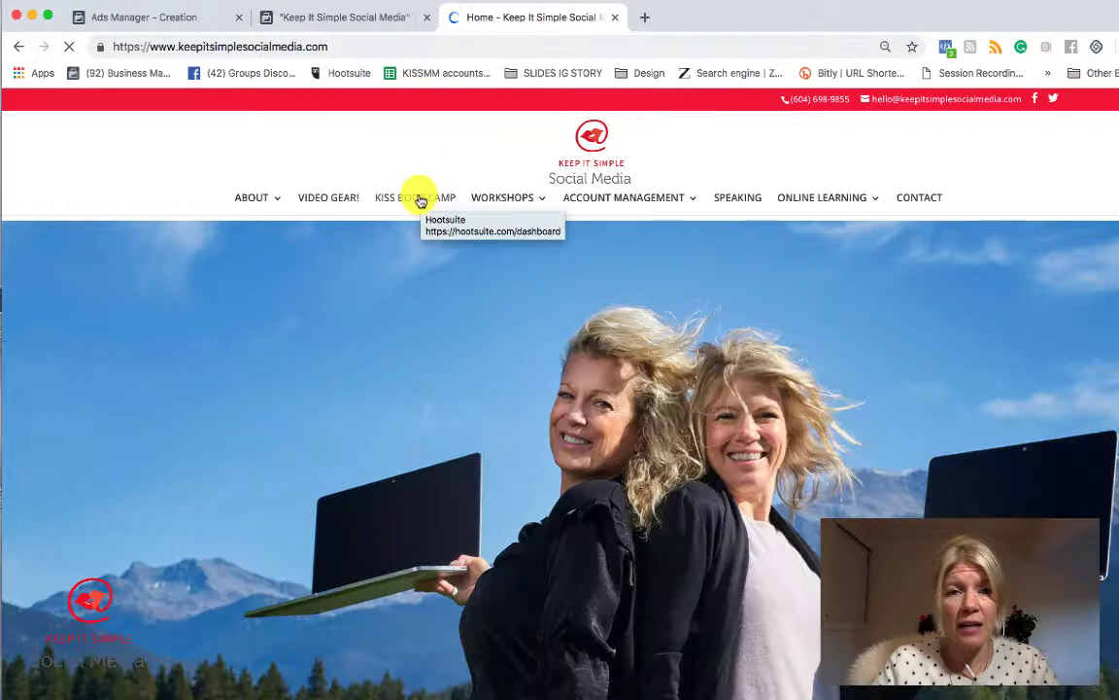
left_click(421, 199)
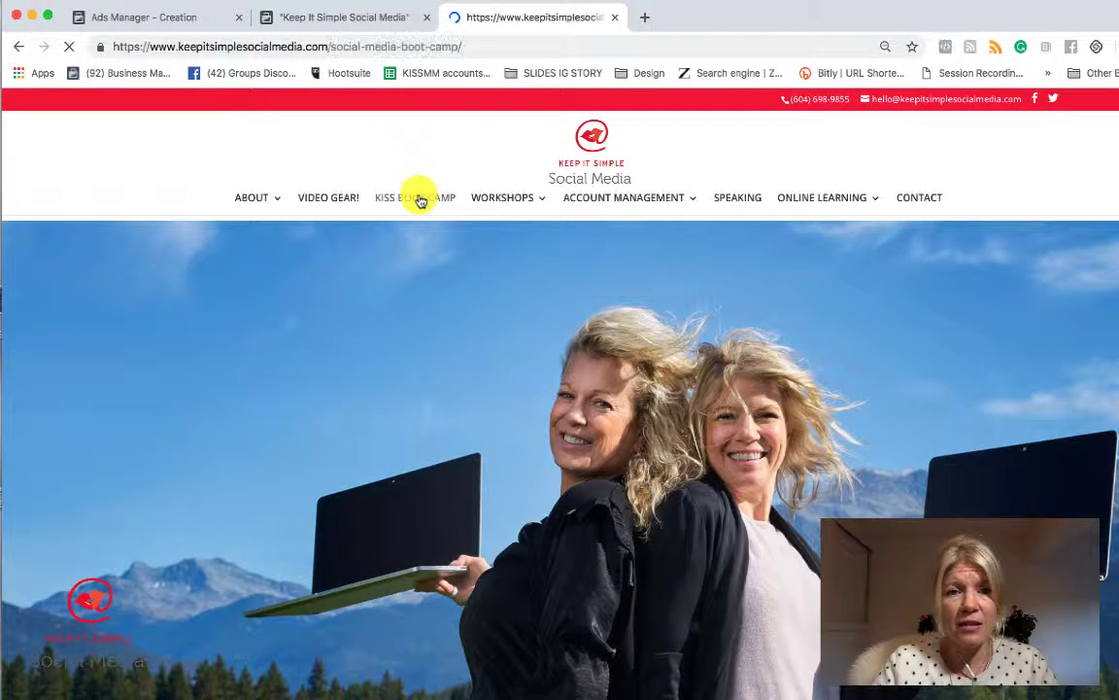
left_click(474, 48)
key("super+c")
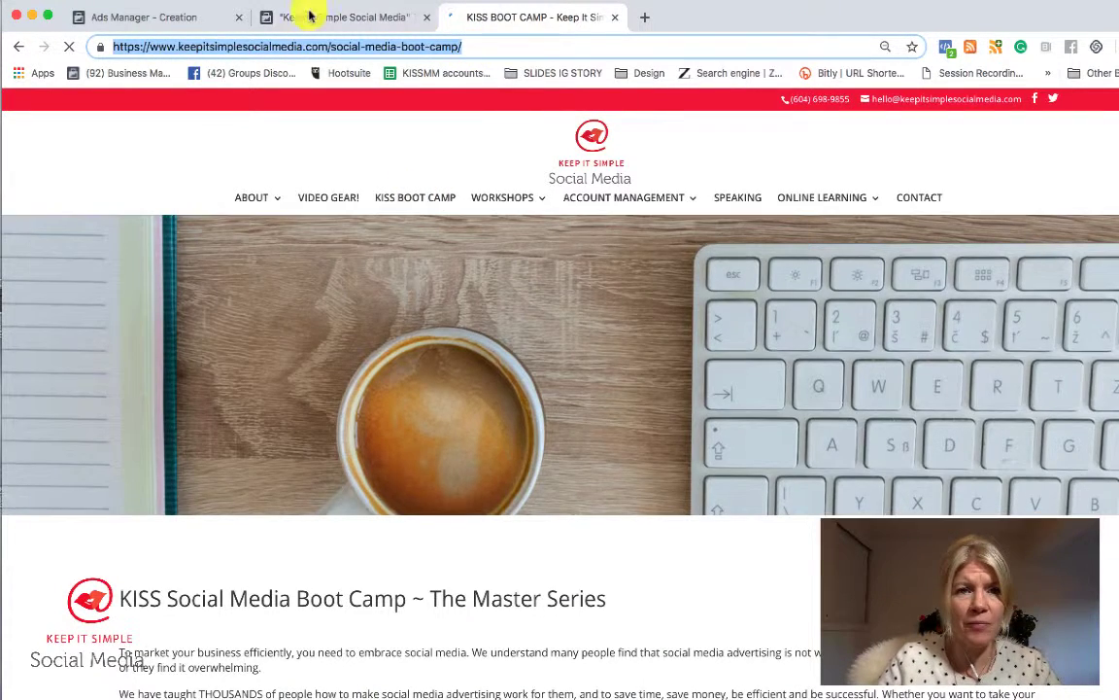
left_click(311, 18)
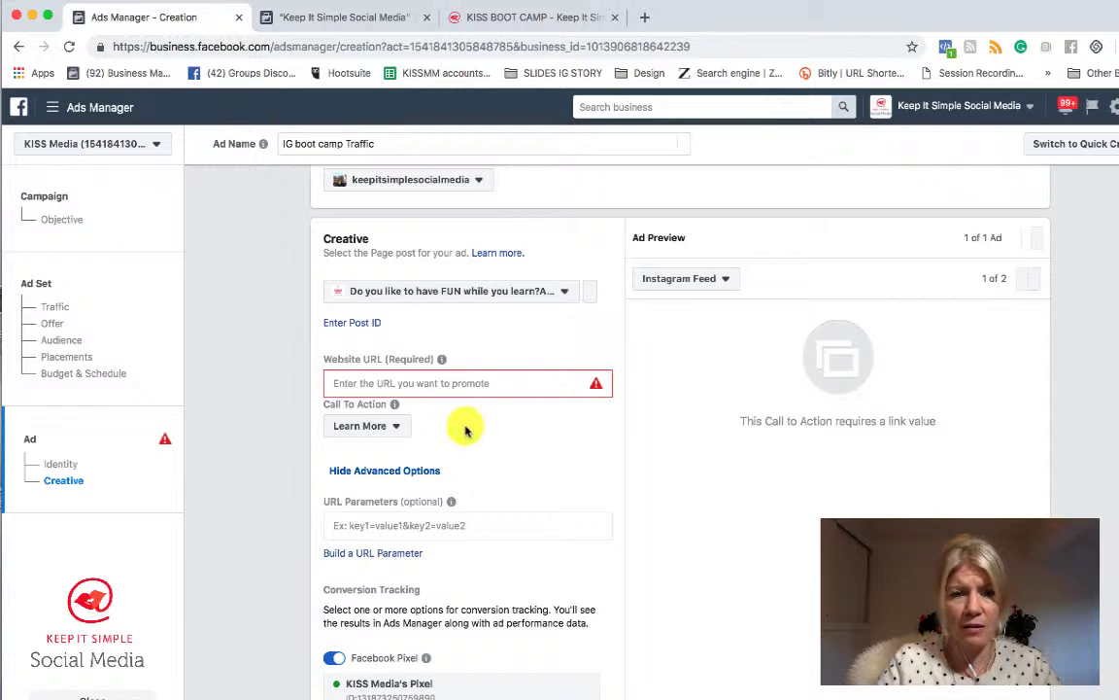
left_click(407, 383)
key("super+v")
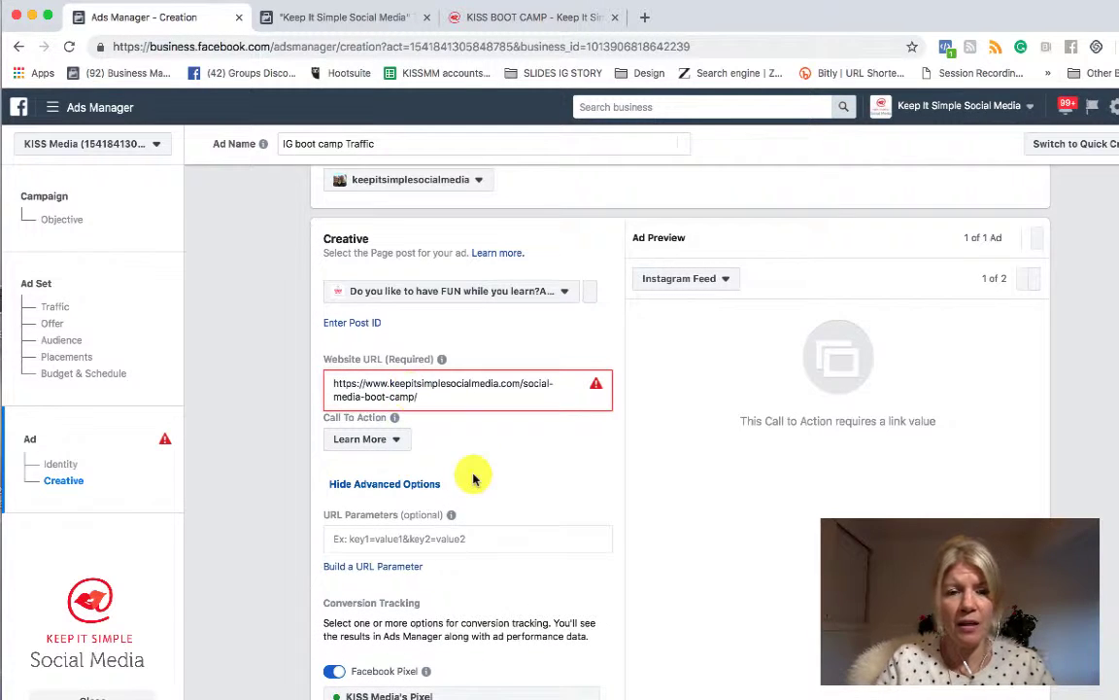
- Review the Instagram ad preview, its placement options, the call-to-action link and the conversion tracking settings
scroll(562, 559, "down", 1)
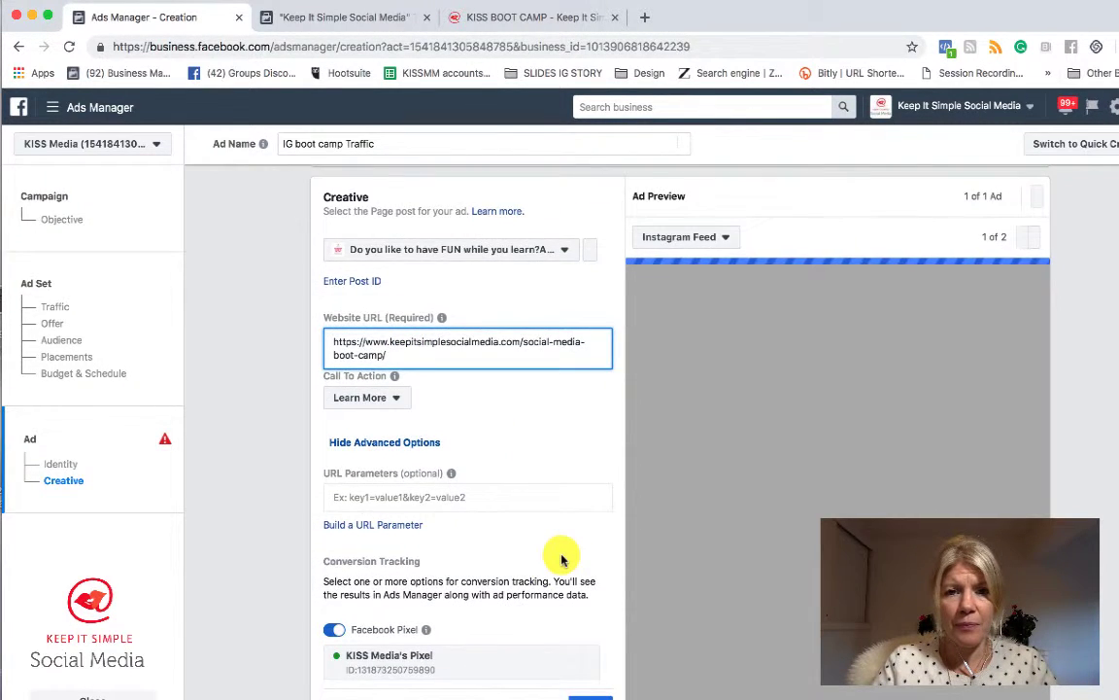
left_click(727, 224)
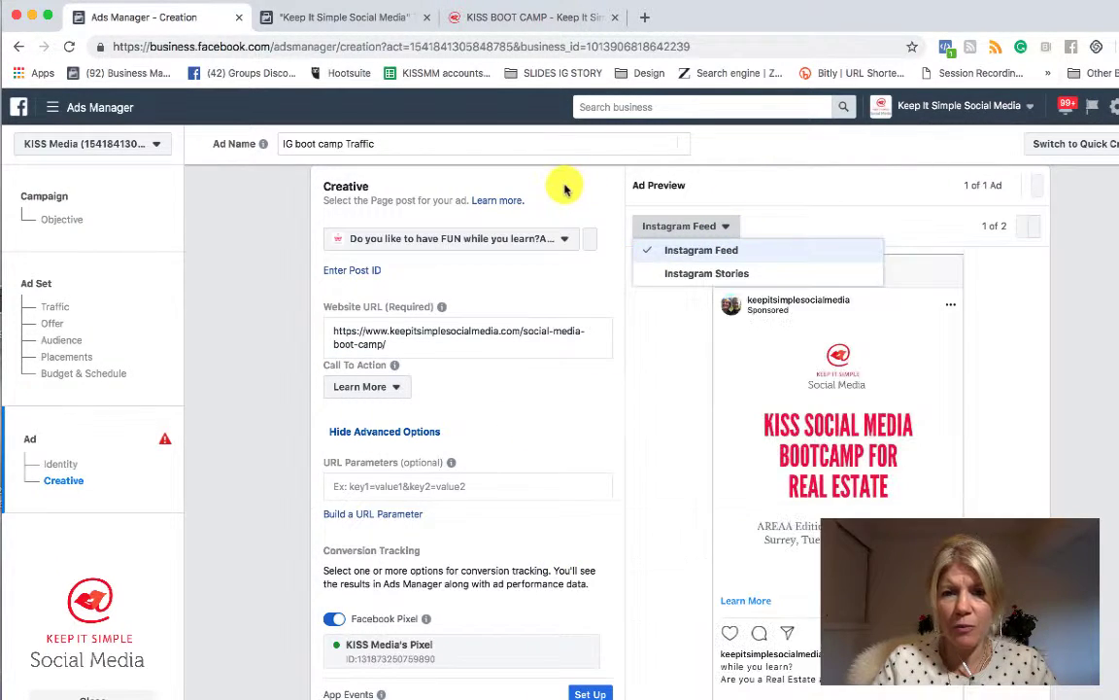
scroll(544, 396, "down", 2)
scroll(544, 395, "up", 2)
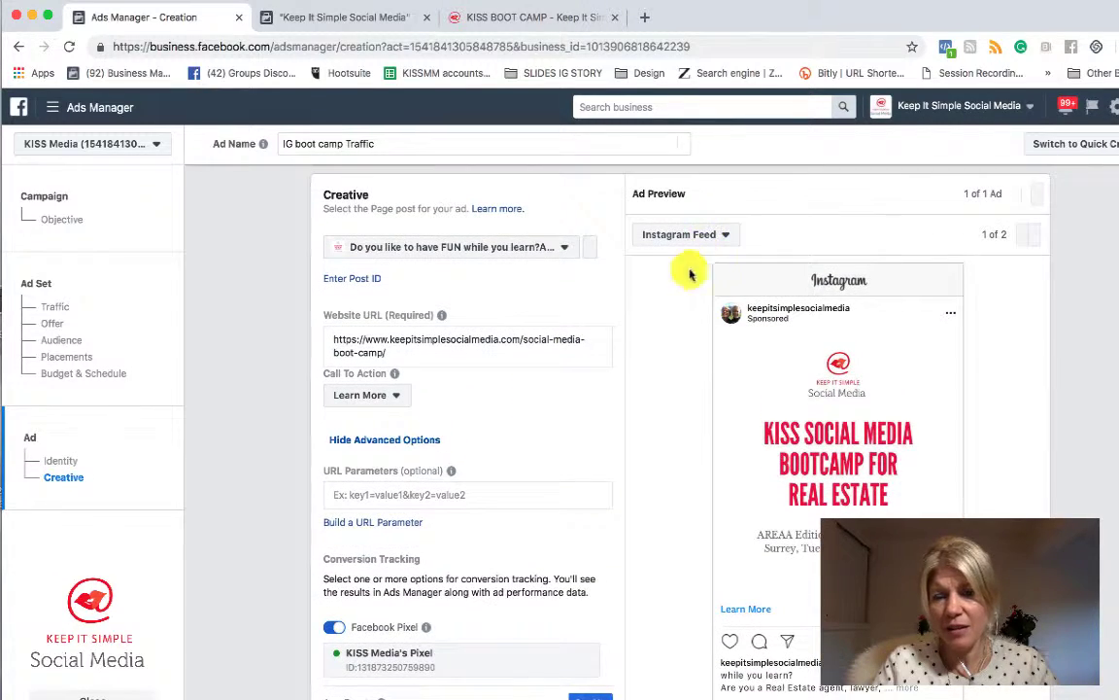
scroll(573, 434, "down", 2)
scroll(573, 434, "up", 2)
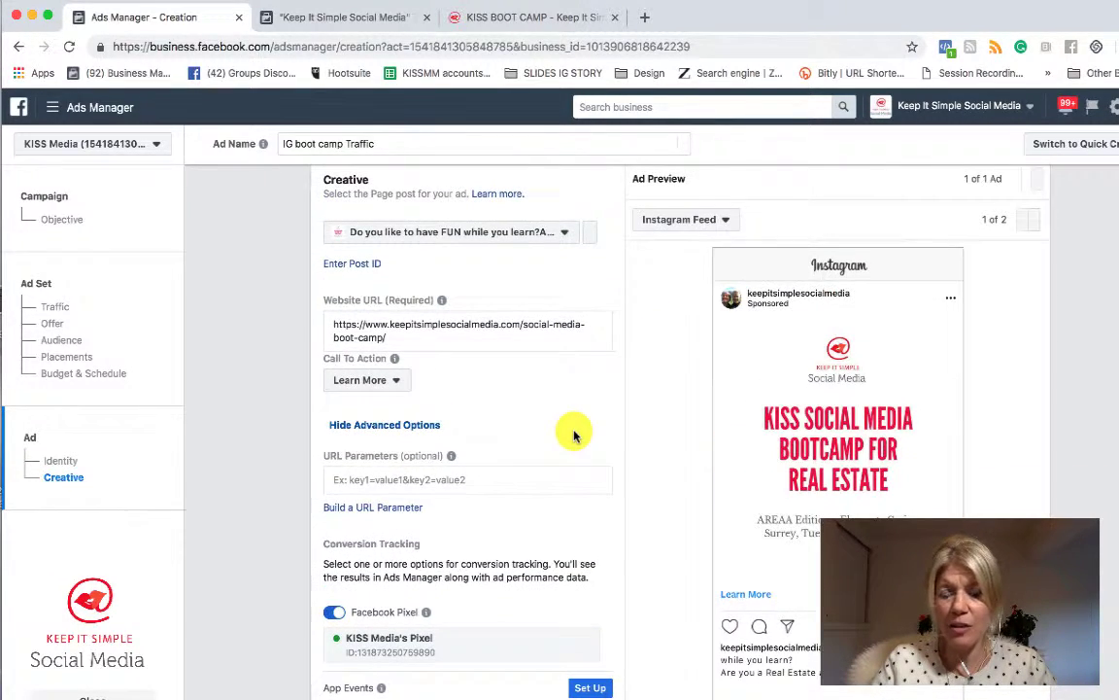
scroll(573, 434, "down", 2)
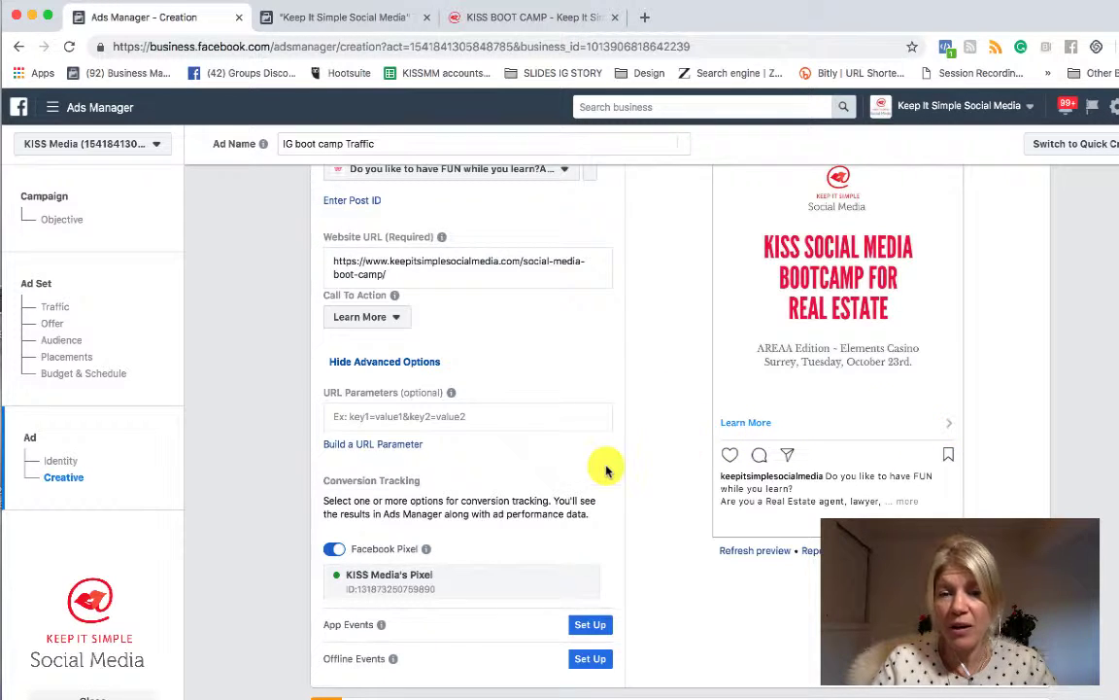
scroll(606, 468, "up", 2)
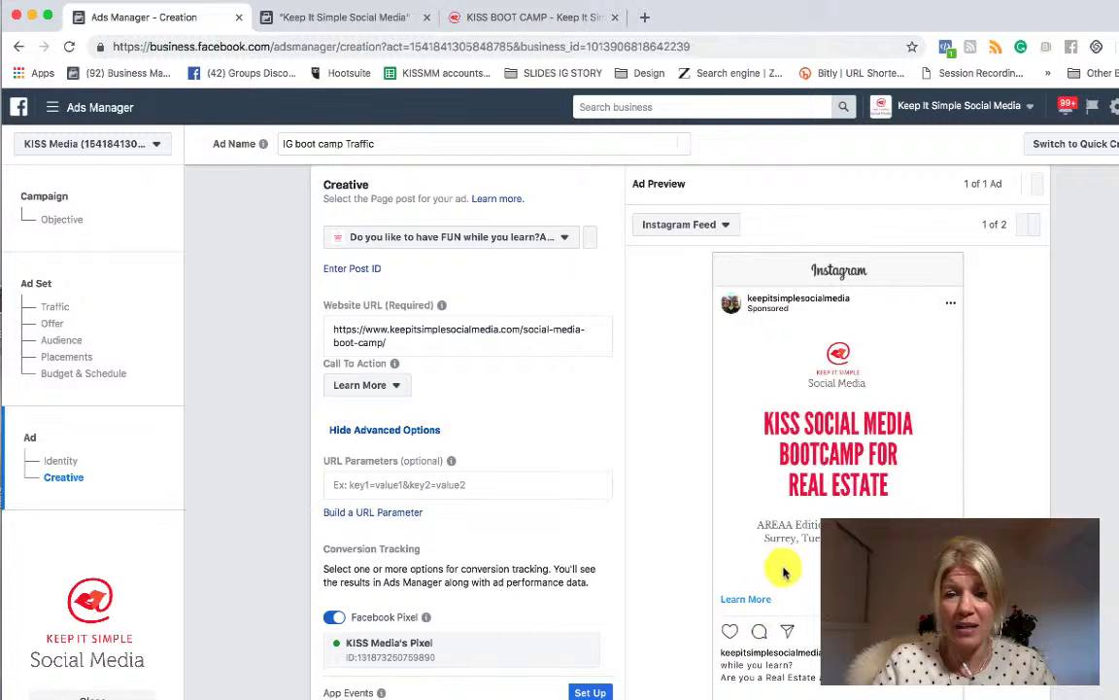
scroll(782, 573, "down", 1)
scroll(560, 533, "up", 2)
scroll(561, 532, "up", 3)
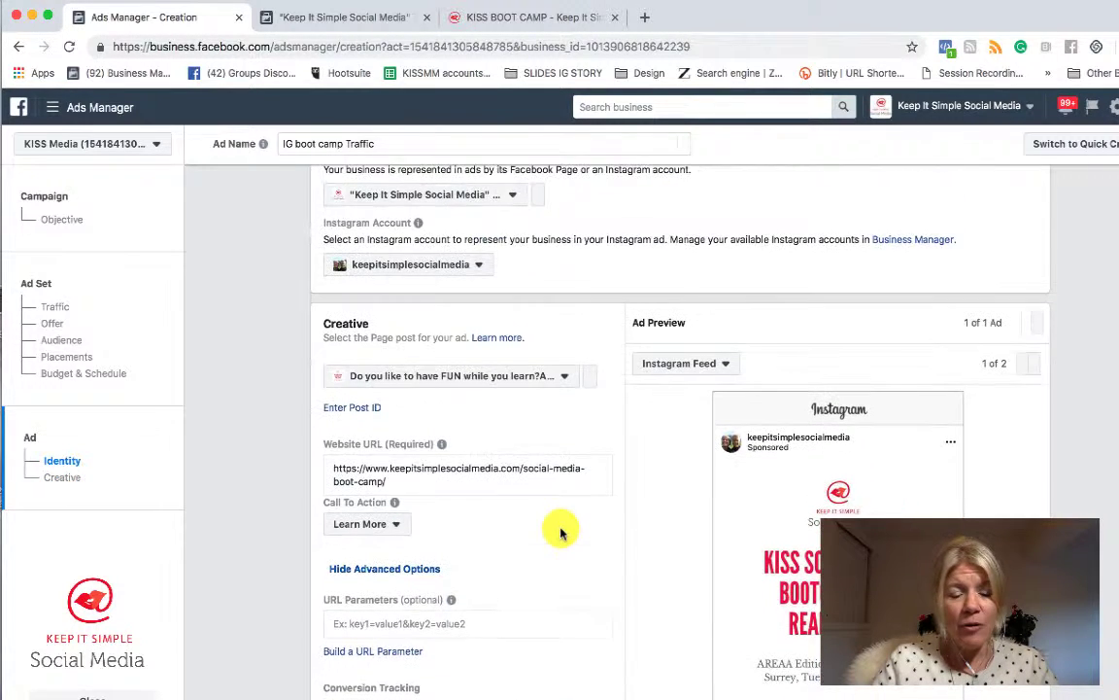
- Browse the existing Facebook and Instagram posts available for the ad's creative, keeping the current post selected
left_click(567, 382)
scroll(542, 414, "down", 1)
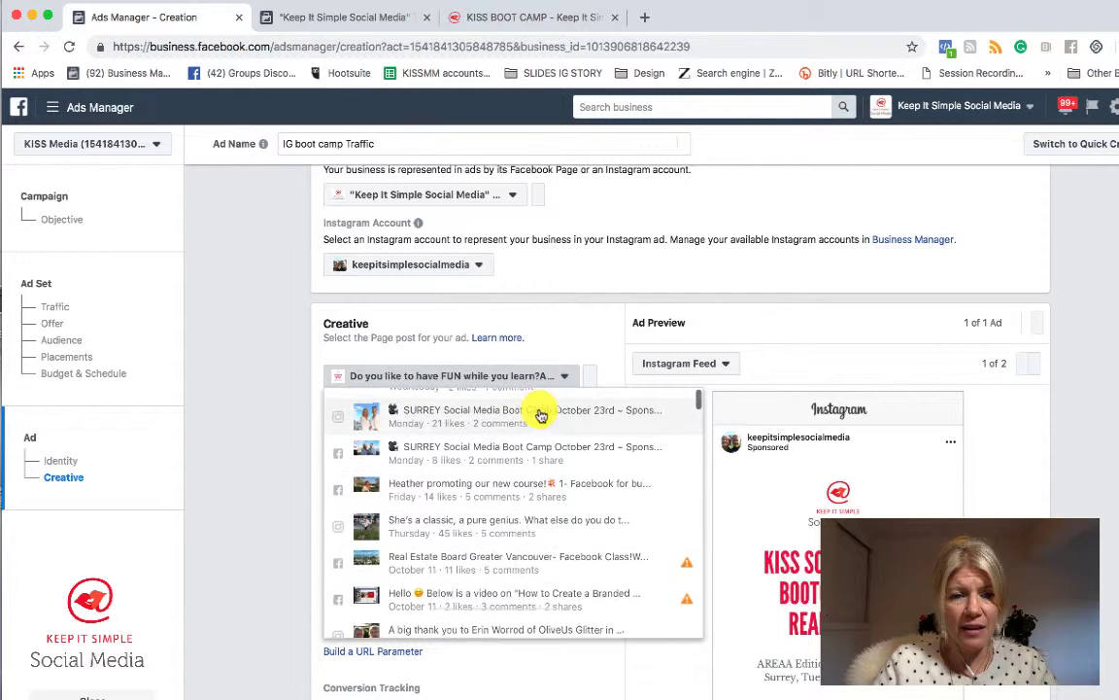
scroll(541, 415, "up", 1)
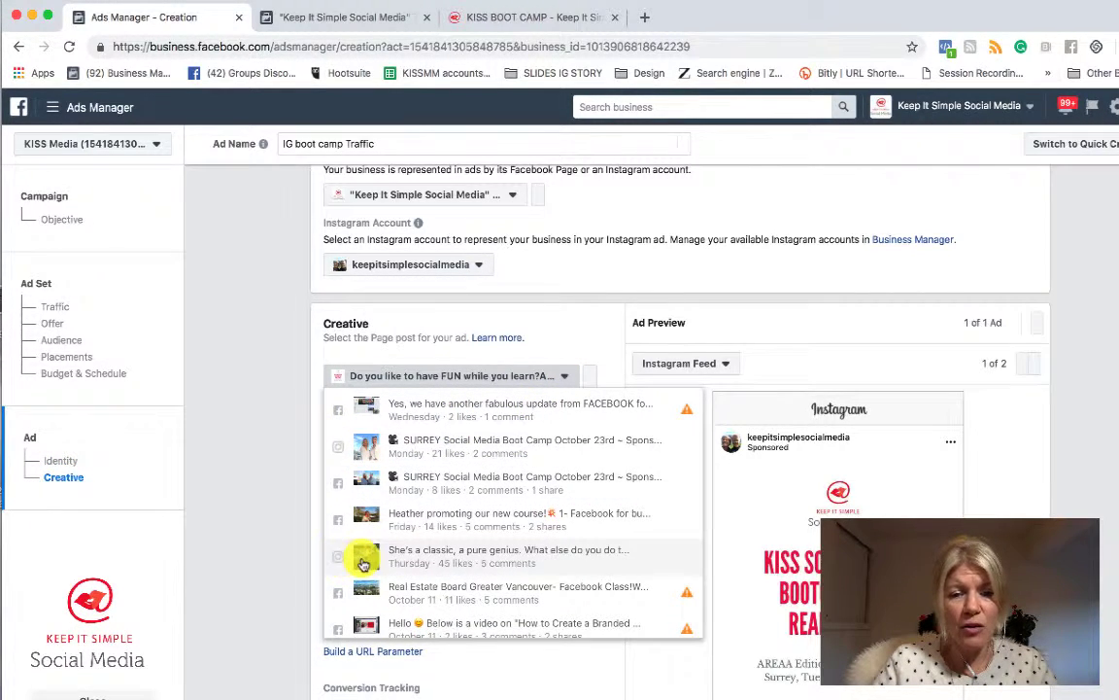
scroll(362, 563, "down", 1)
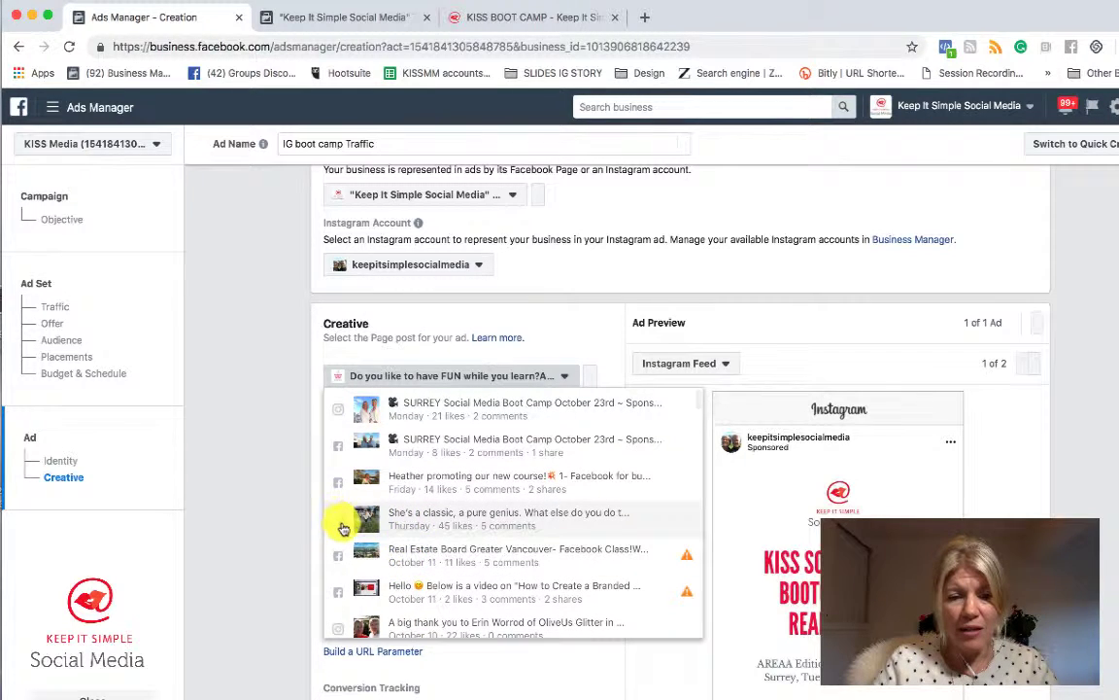
scroll(338, 522, "down", 5)
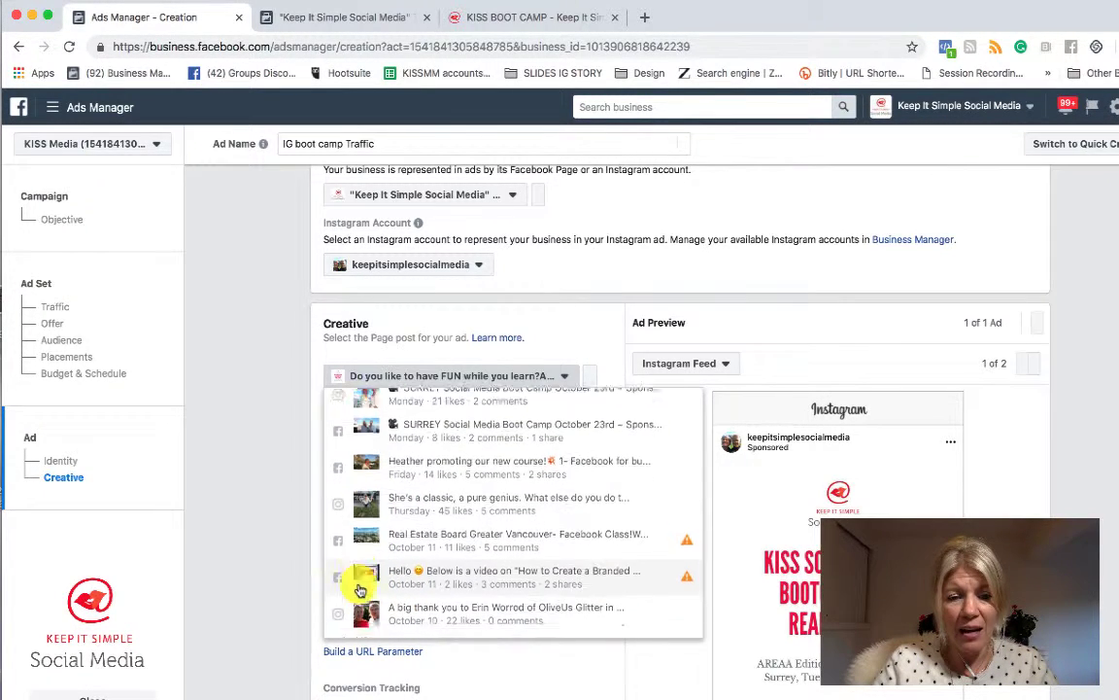
scroll(350, 544, "down", 1)
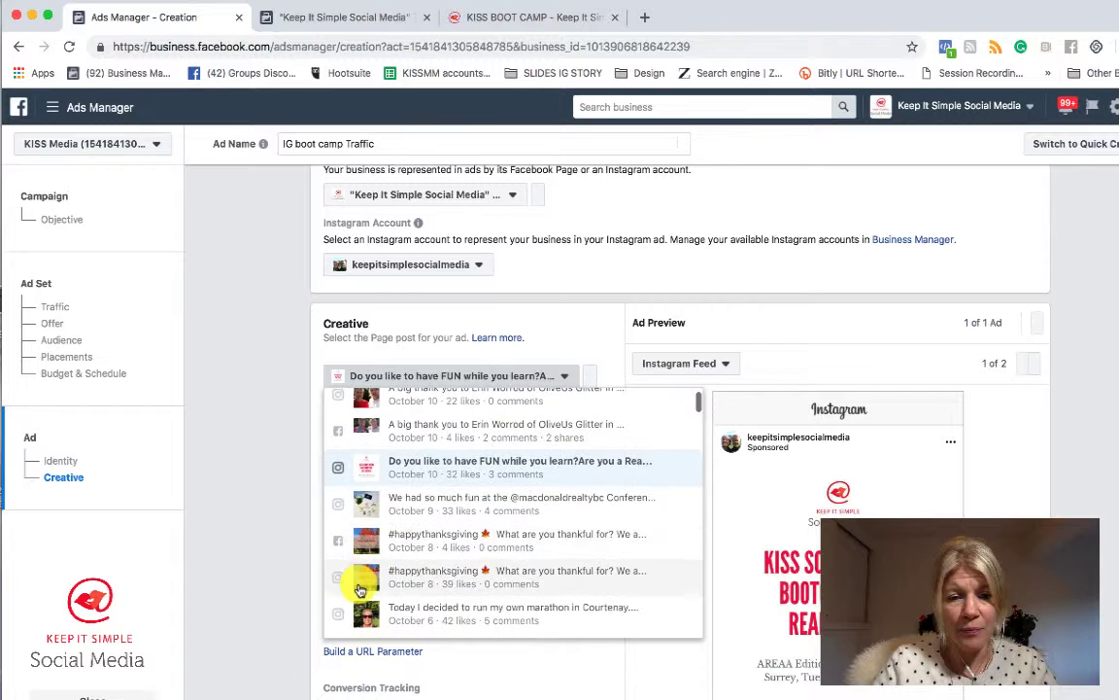
scroll(342, 500, "down", 2)
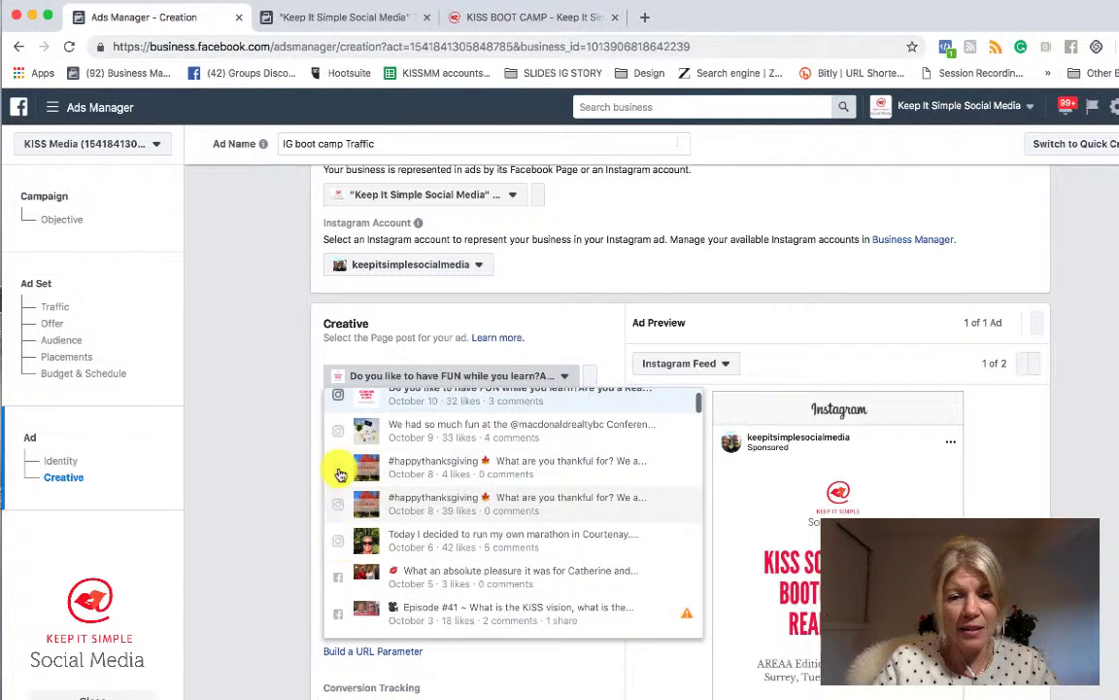
scroll(339, 544, "down", 3)
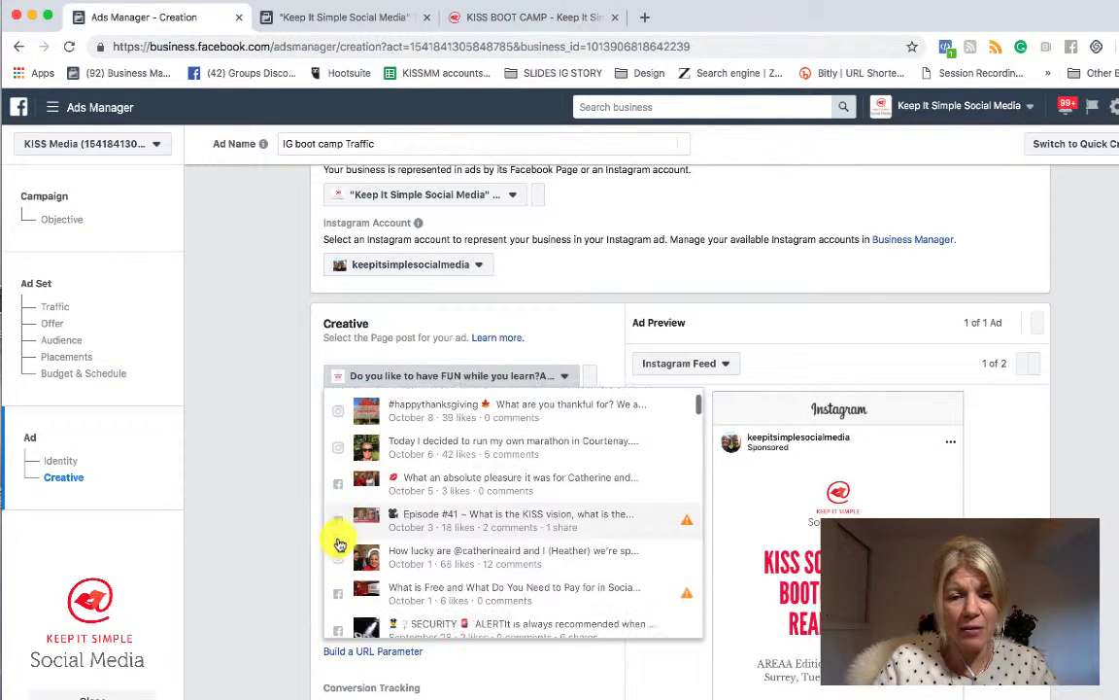
scroll(358, 580, "down", 3)
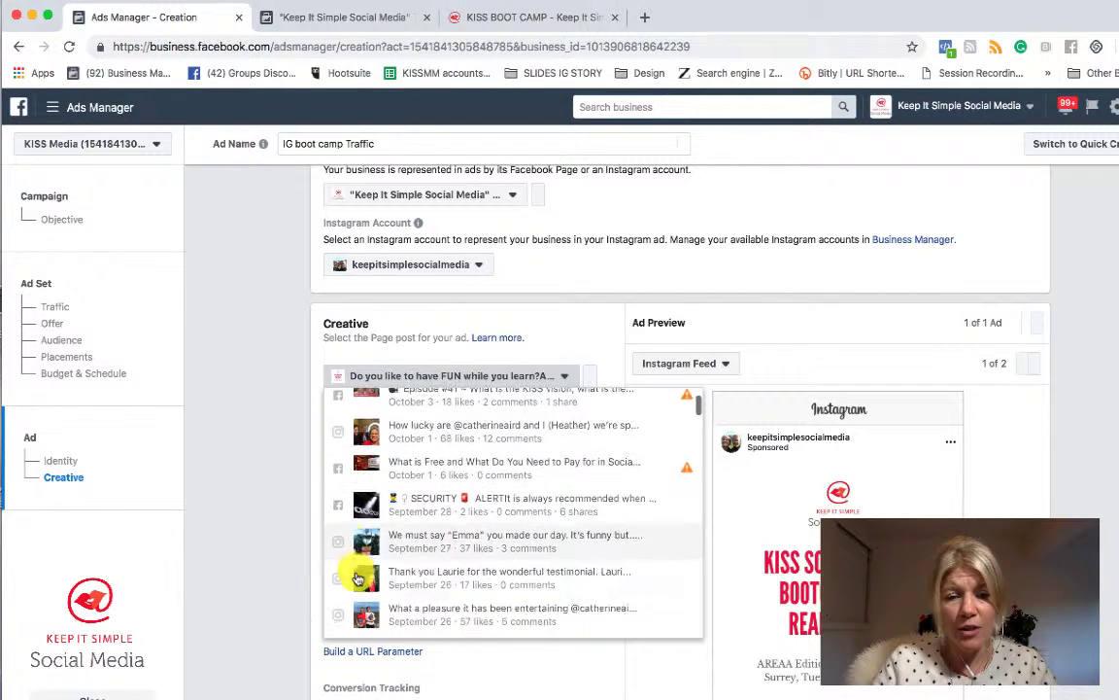
scroll(395, 539, "up", 8)
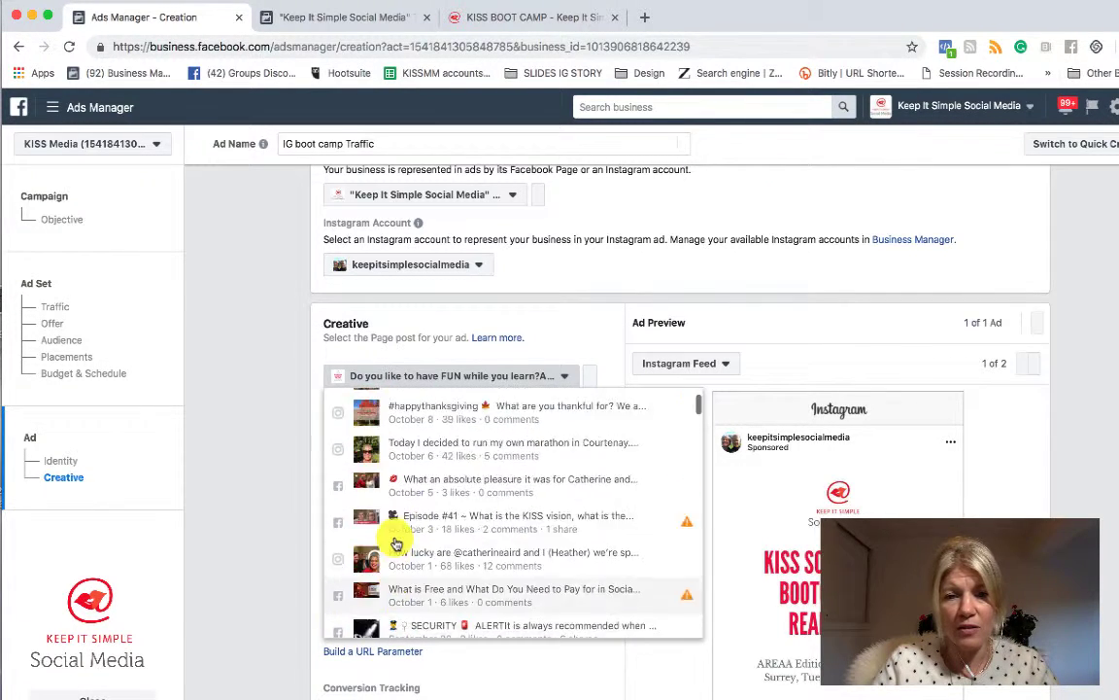
left_click(581, 334)
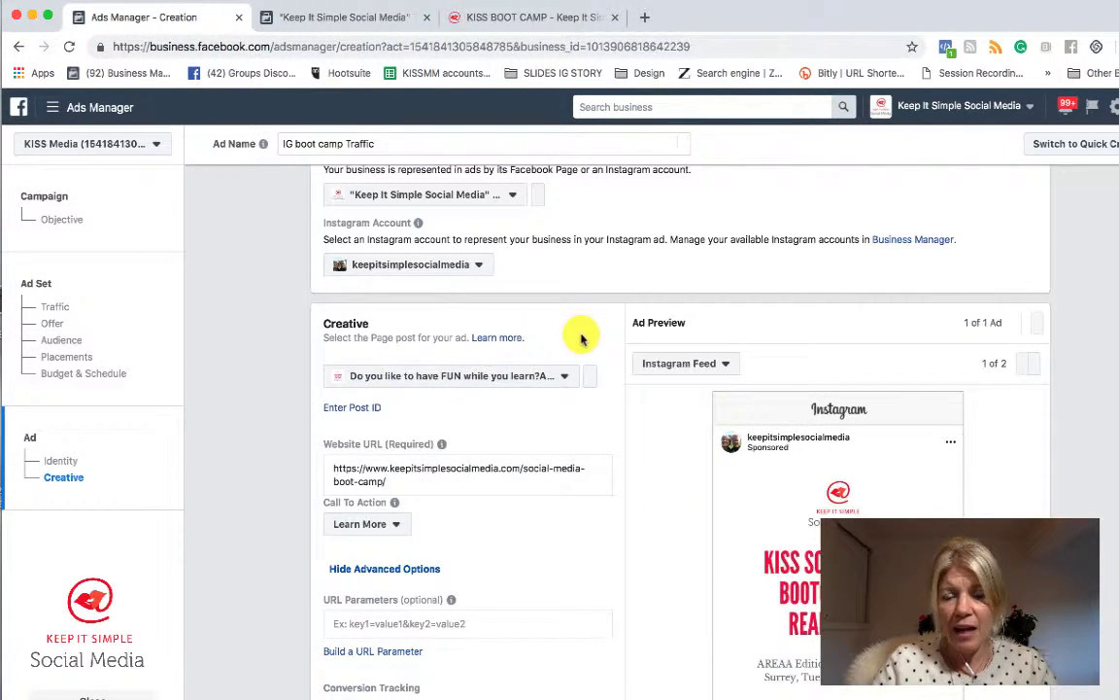
- Preview the ad in the Instagram Stories placement and examine how the post's image, text and call to action are laid out
scroll(587, 432, "down", 2)
scroll(586, 437, "down", 3)
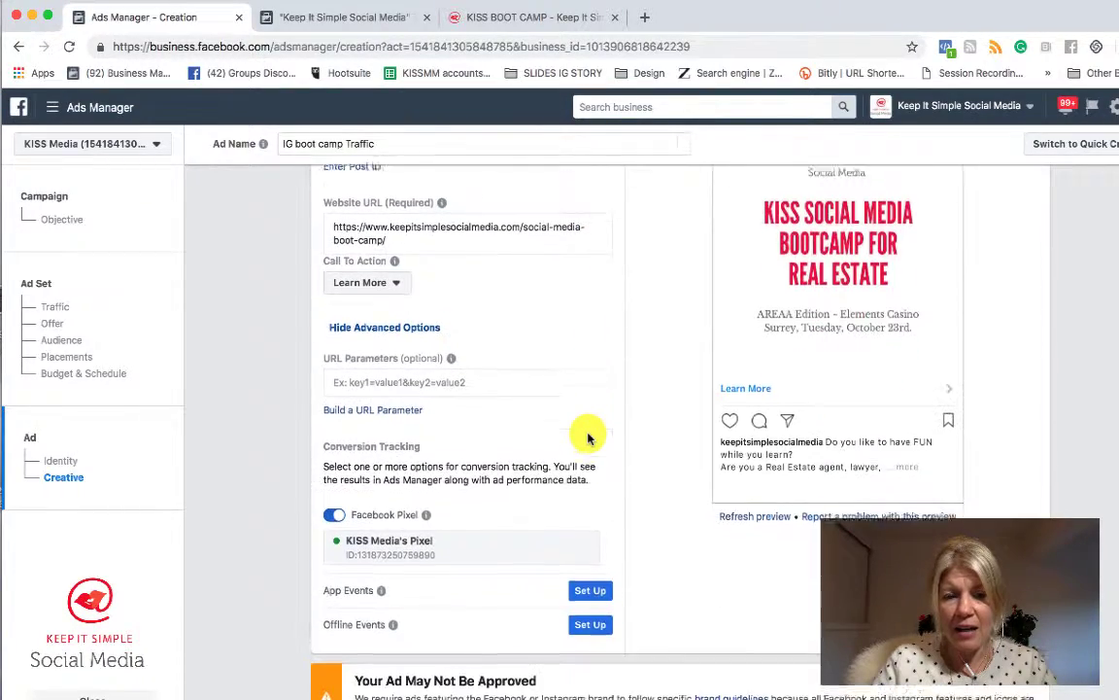
scroll(583, 436, "up", 5)
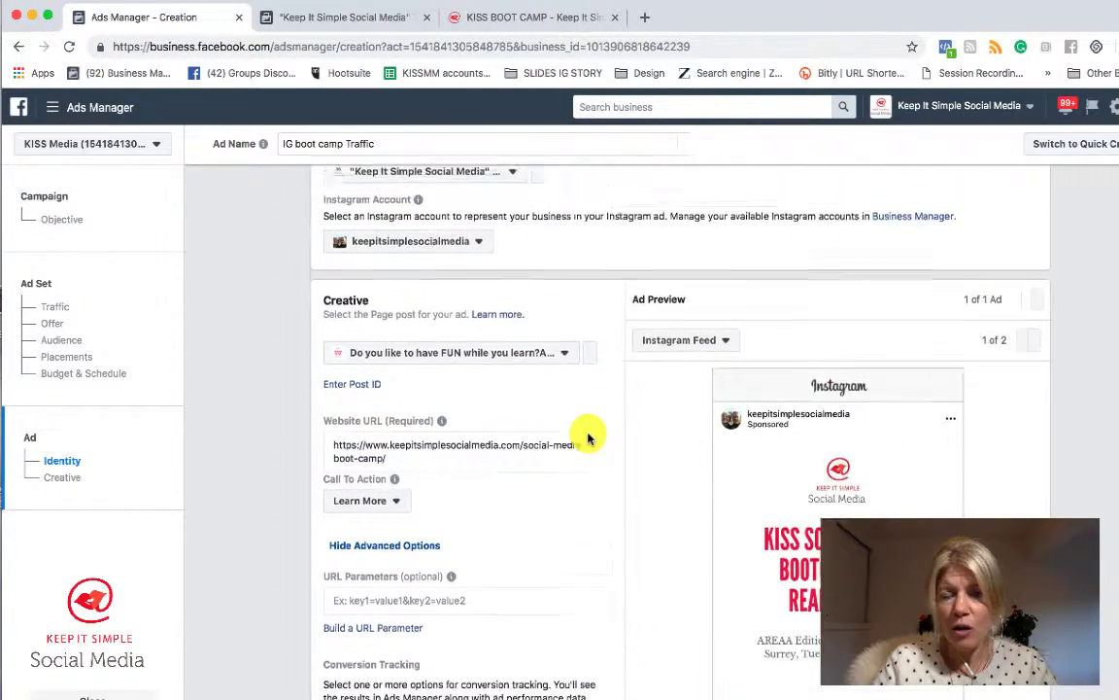
left_click(722, 361)
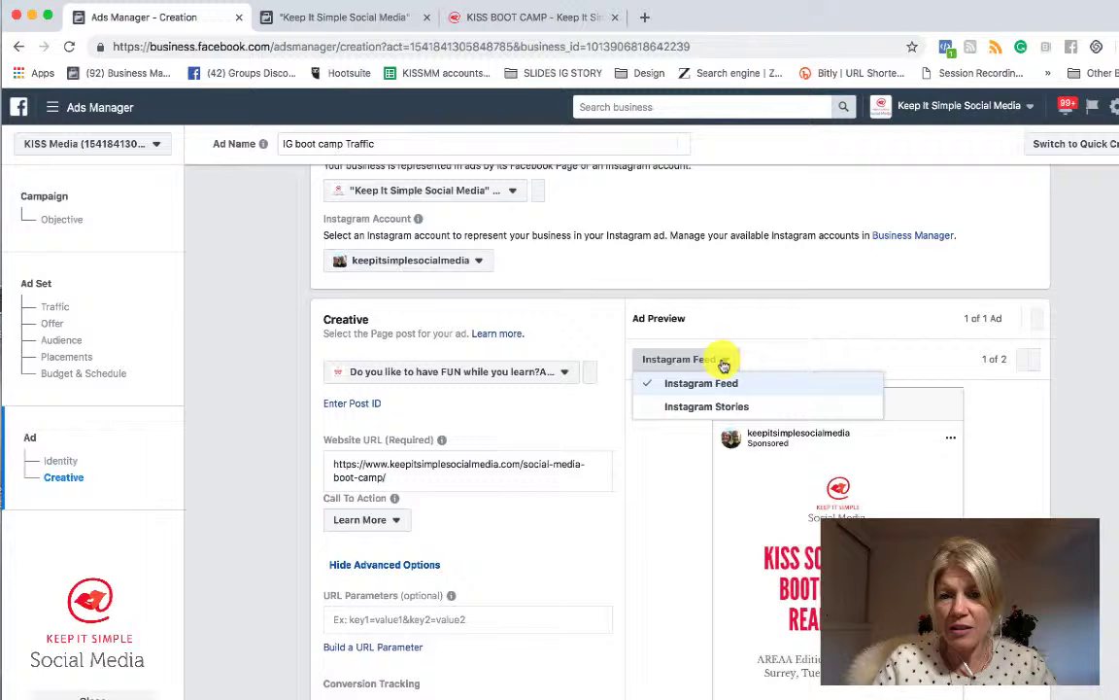
left_click(712, 401)
scroll(670, 538, "down", 5)
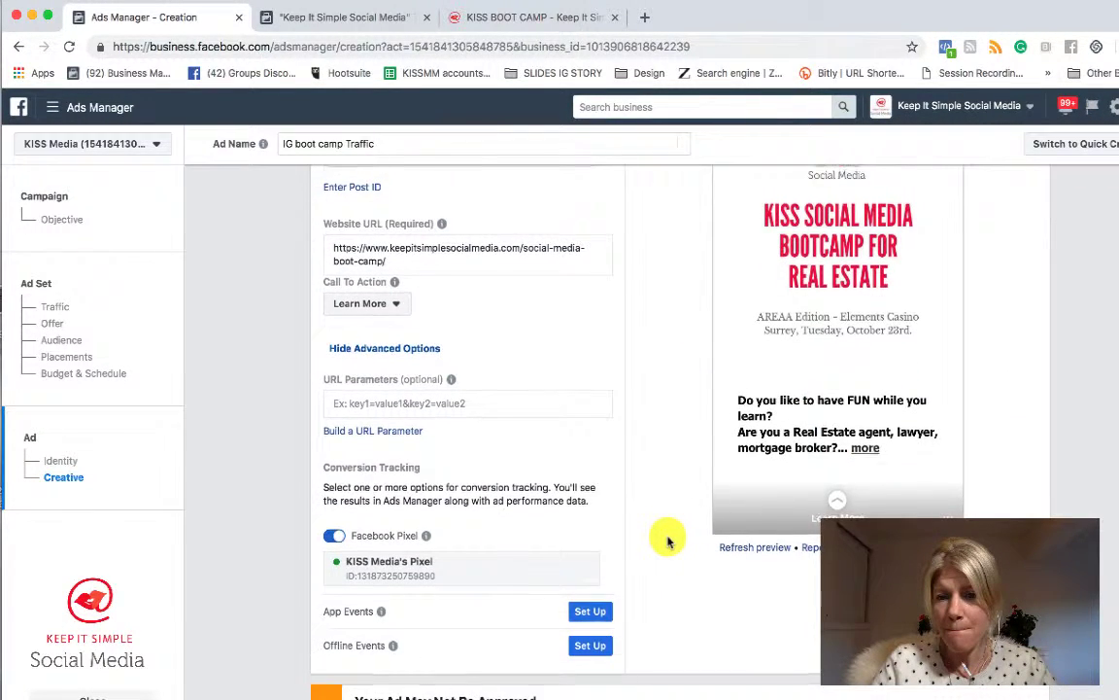
scroll(669, 541, "up", 1)
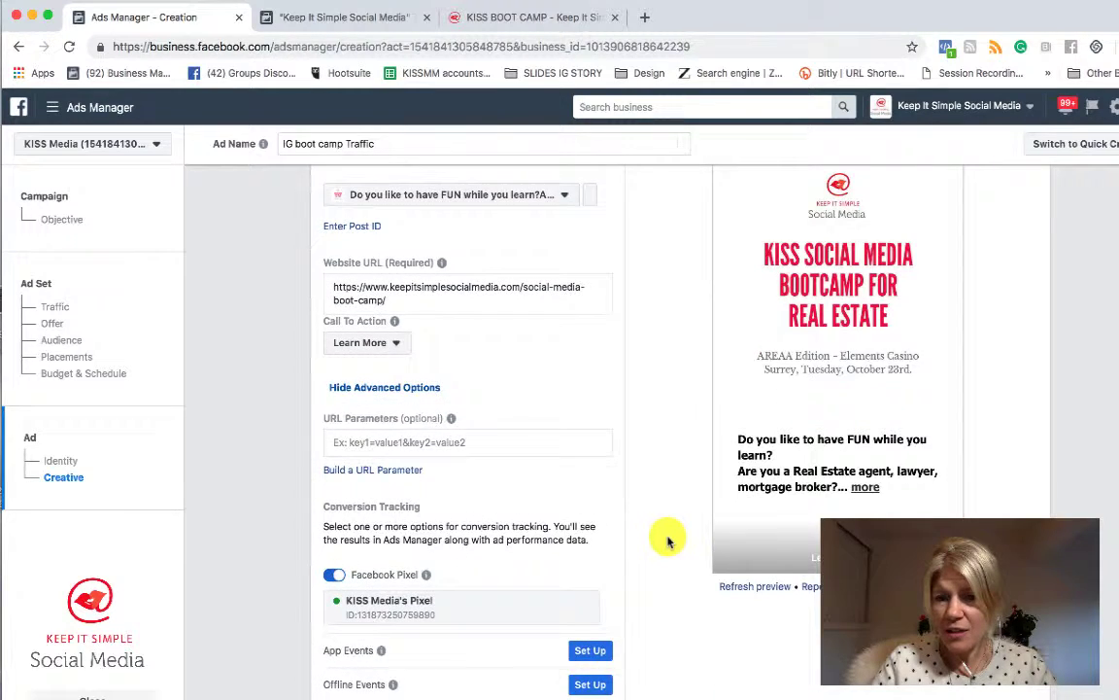
scroll(670, 542, "up", 1)
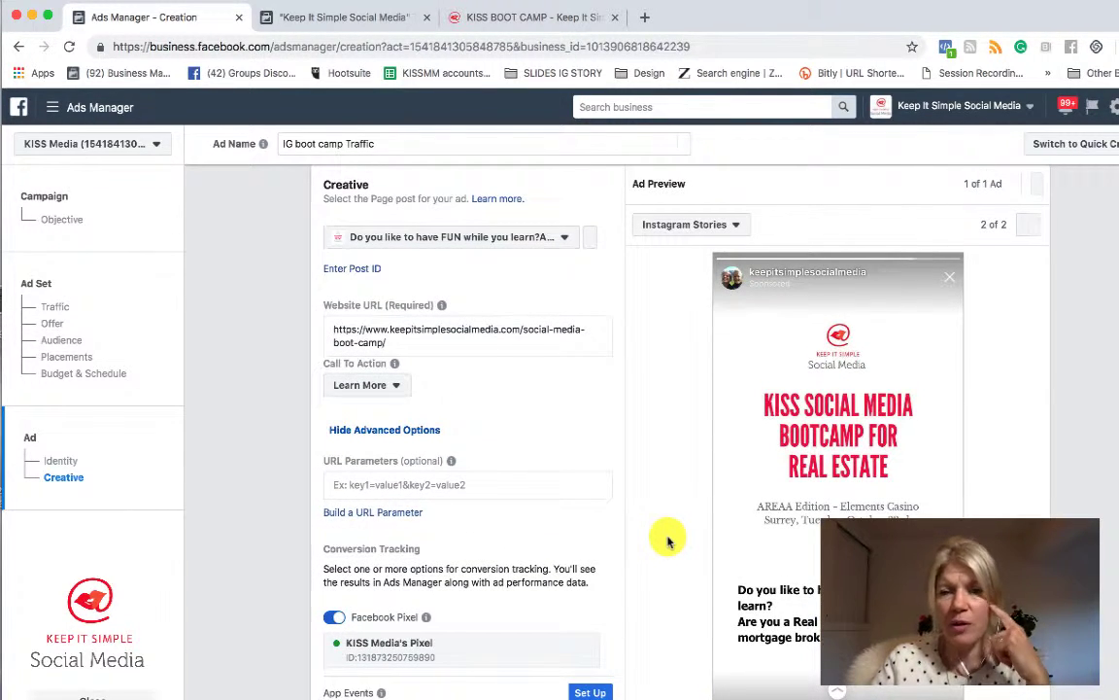
scroll(670, 541, "down", 1)
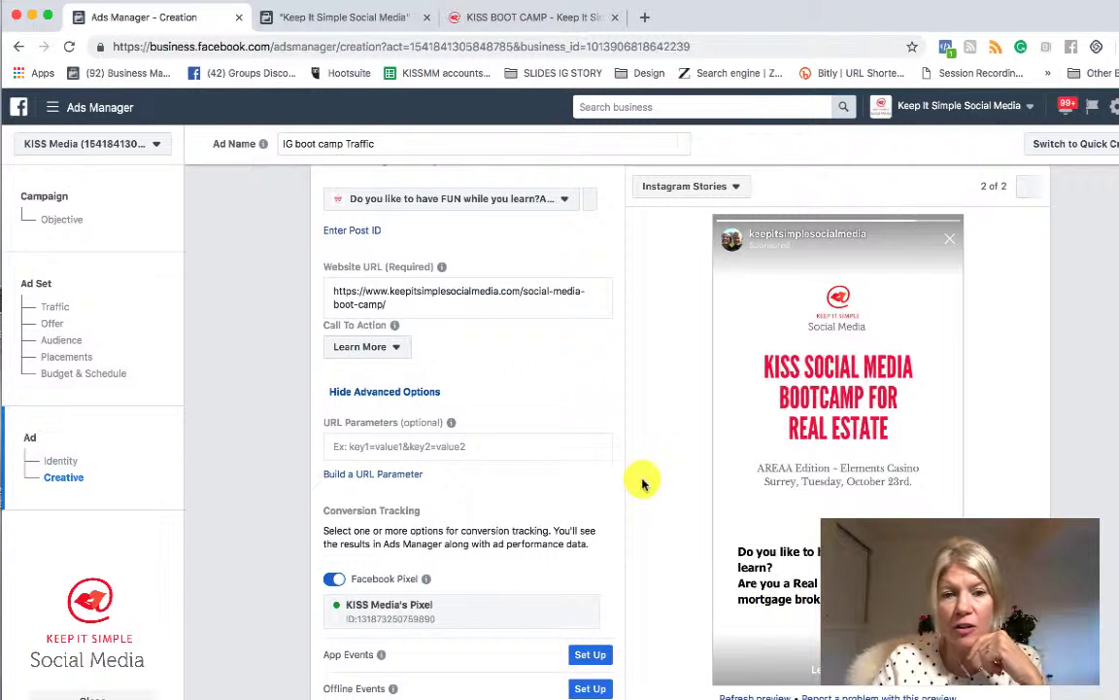
- Compare the ad preview between Instagram Feed and Instagram Stories, finishing on the Instagram Feed preview
left_click(312, 23)
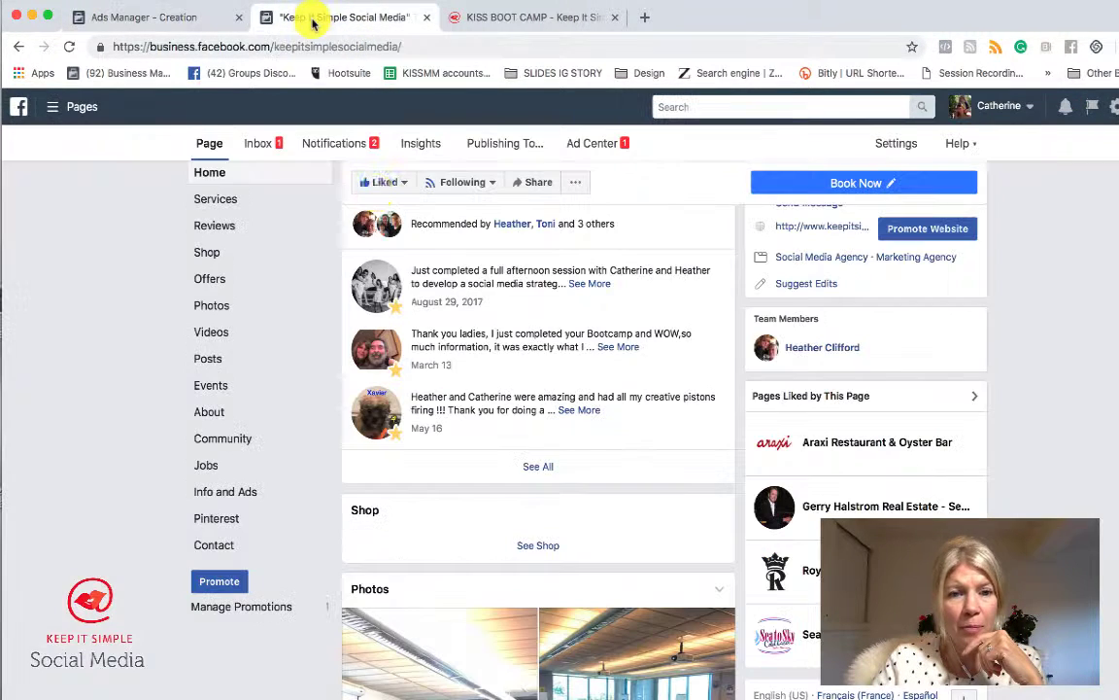
left_click(140, 18)
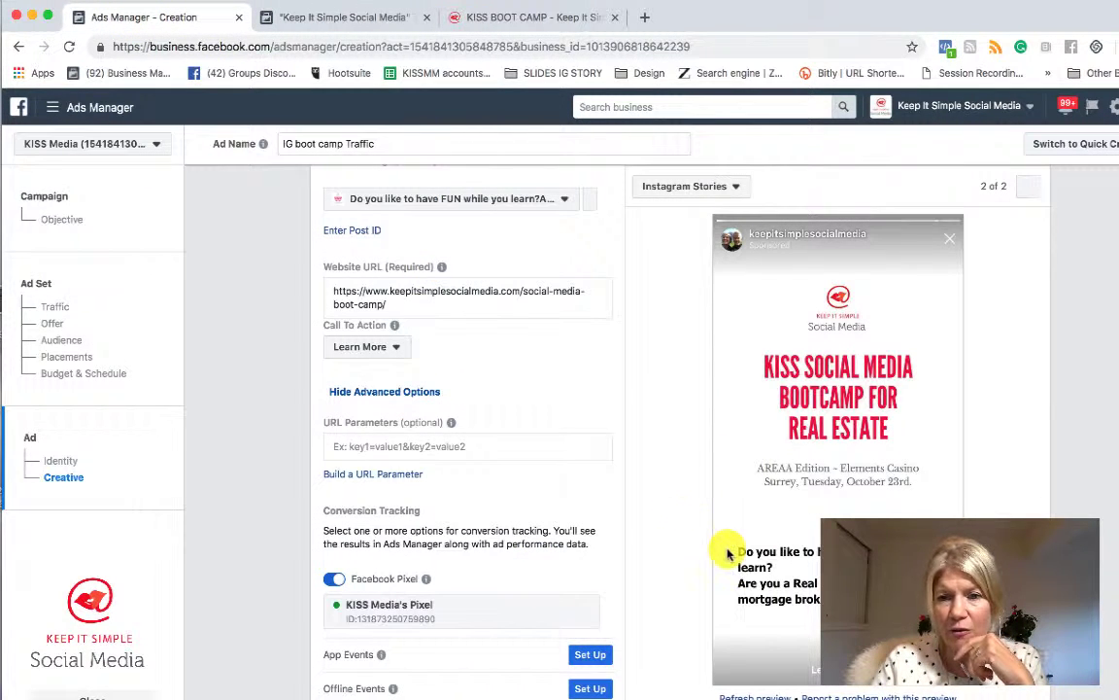
left_click(696, 191)
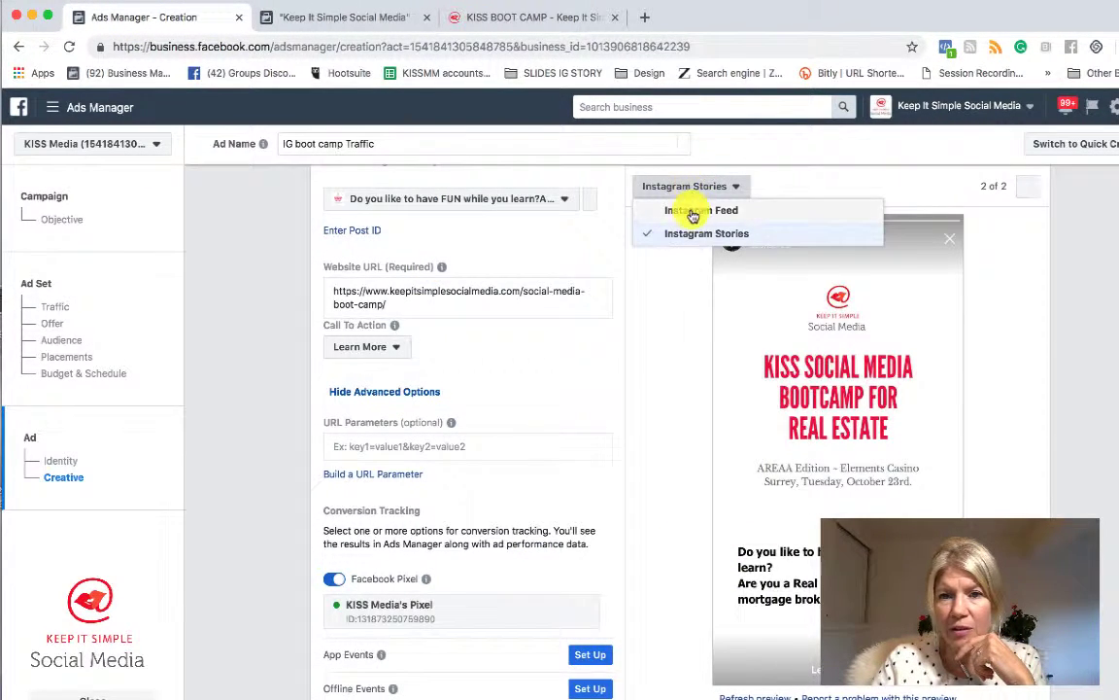
left_click(692, 210)
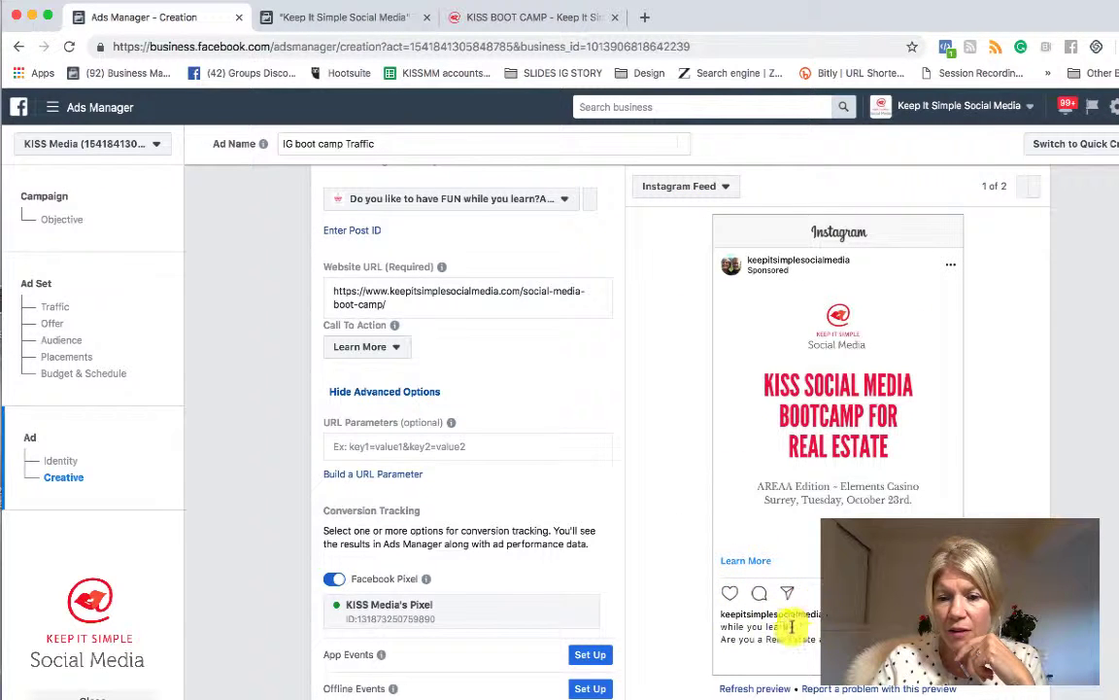
left_click(724, 195)
left_click(670, 230)
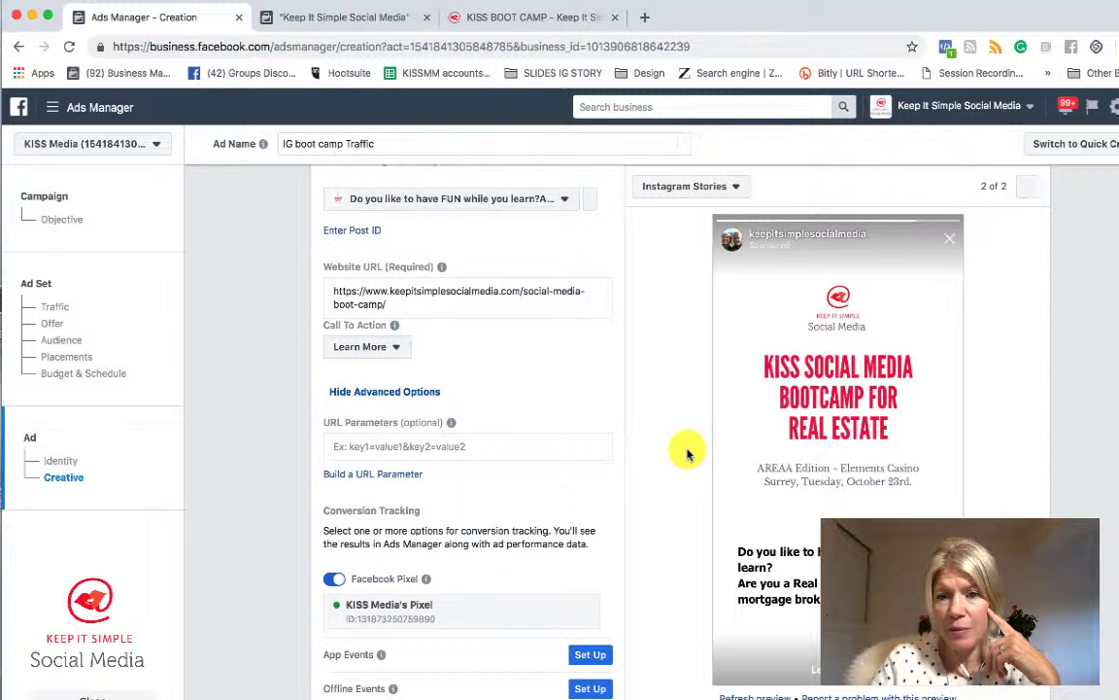
scroll(544, 396, "up", 1)
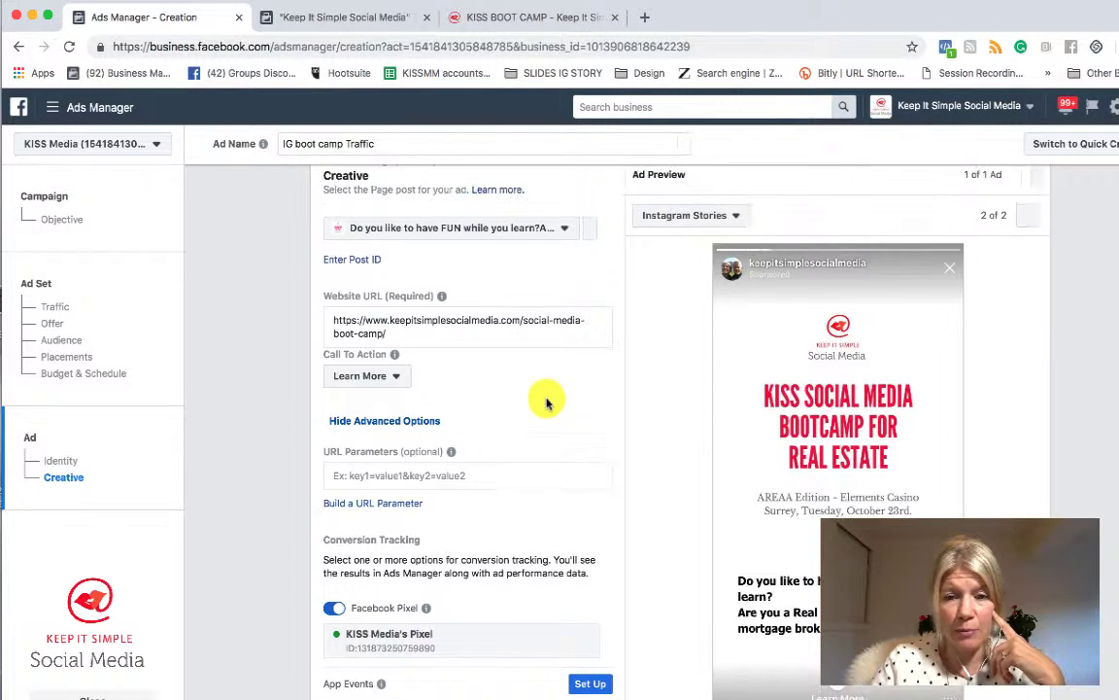
left_click(730, 224)
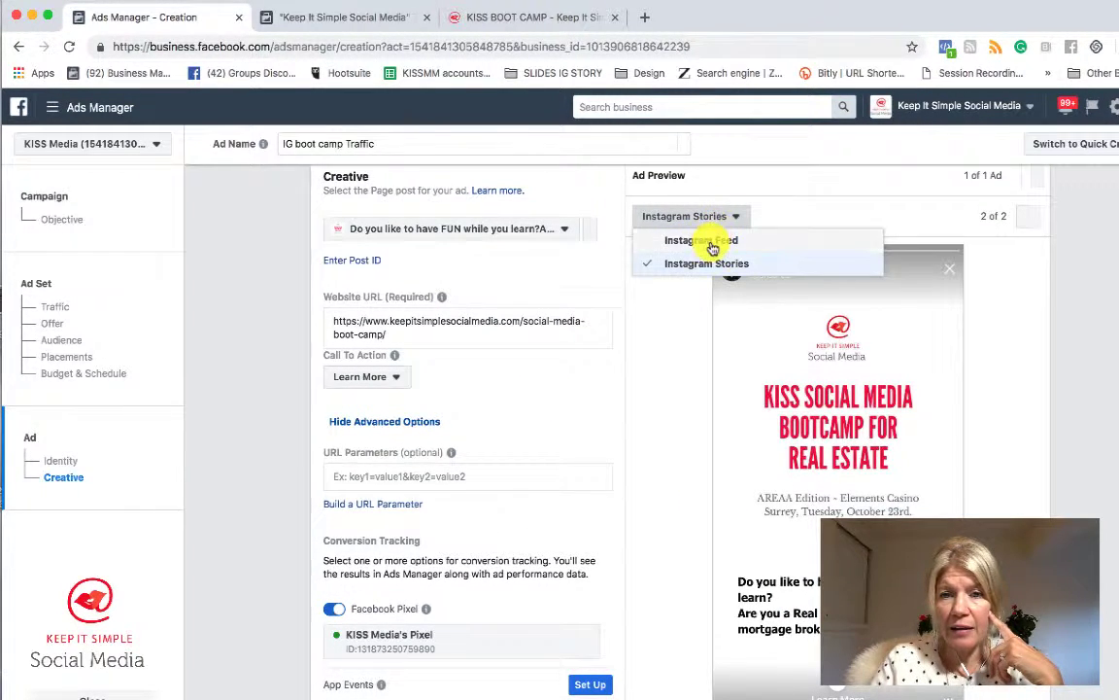
left_click(709, 244)
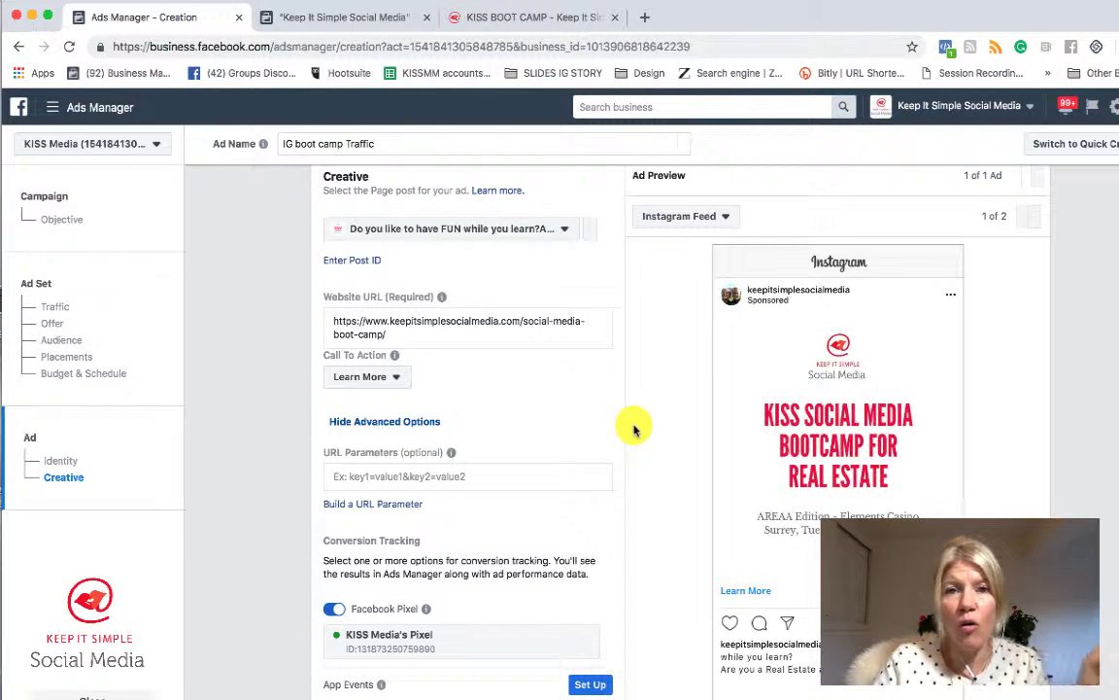
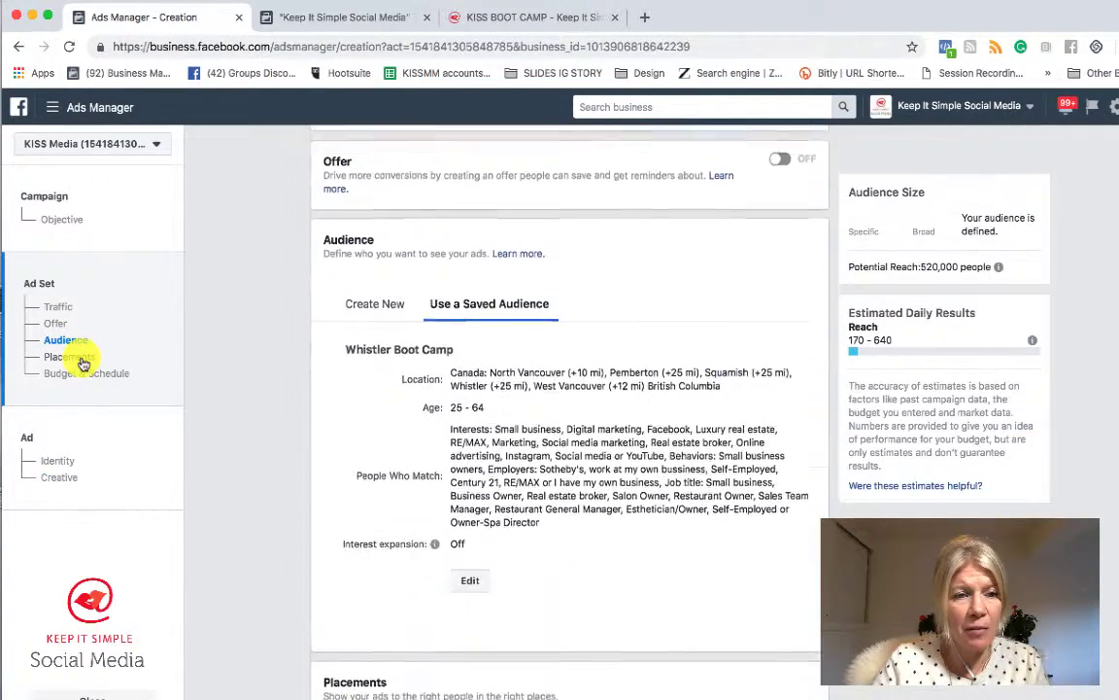
- Deselect the Instagram Feed placement in the ad set, keeping only Instagram Stories selected
left_click(81, 360)
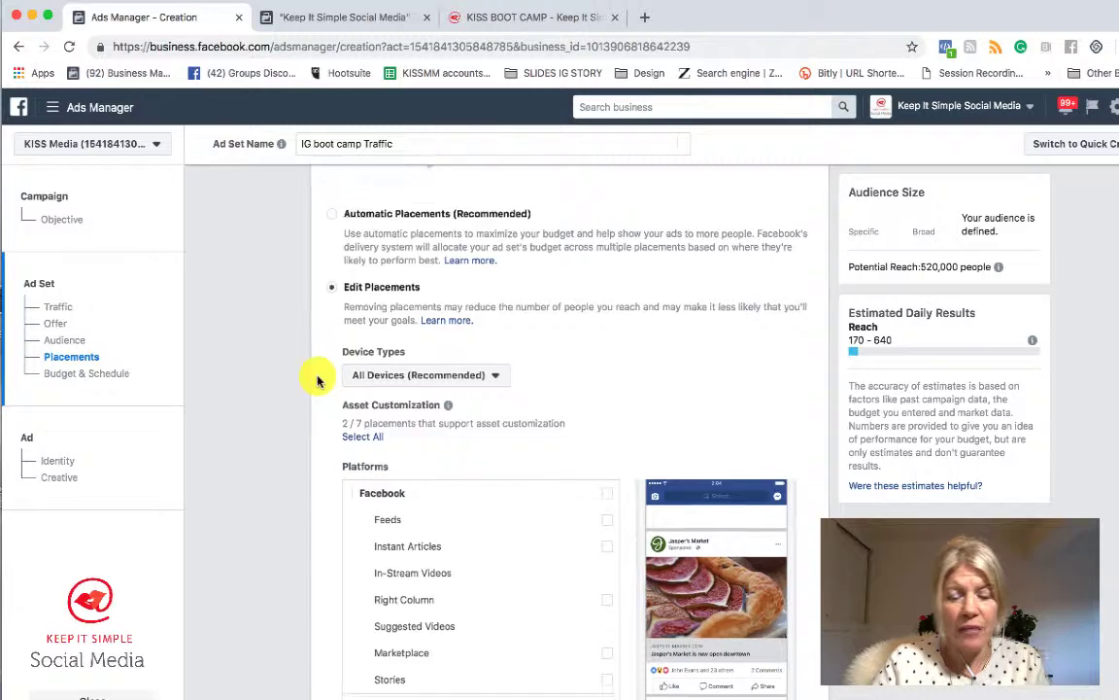
scroll(572, 468, "down", 5)
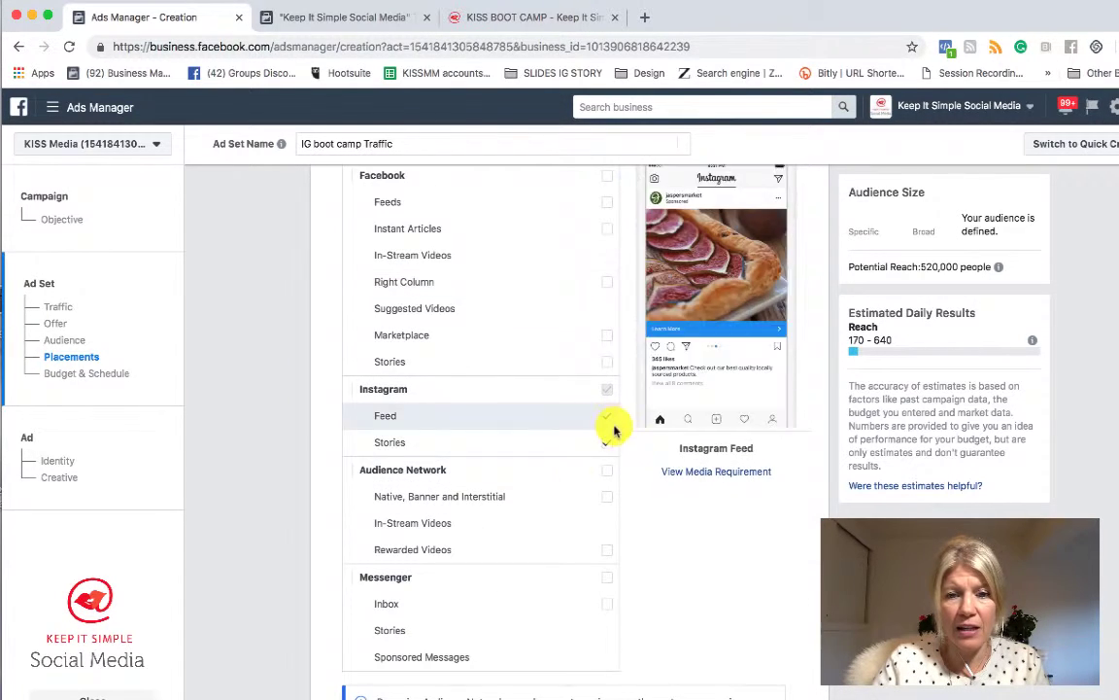
left_click(607, 417)
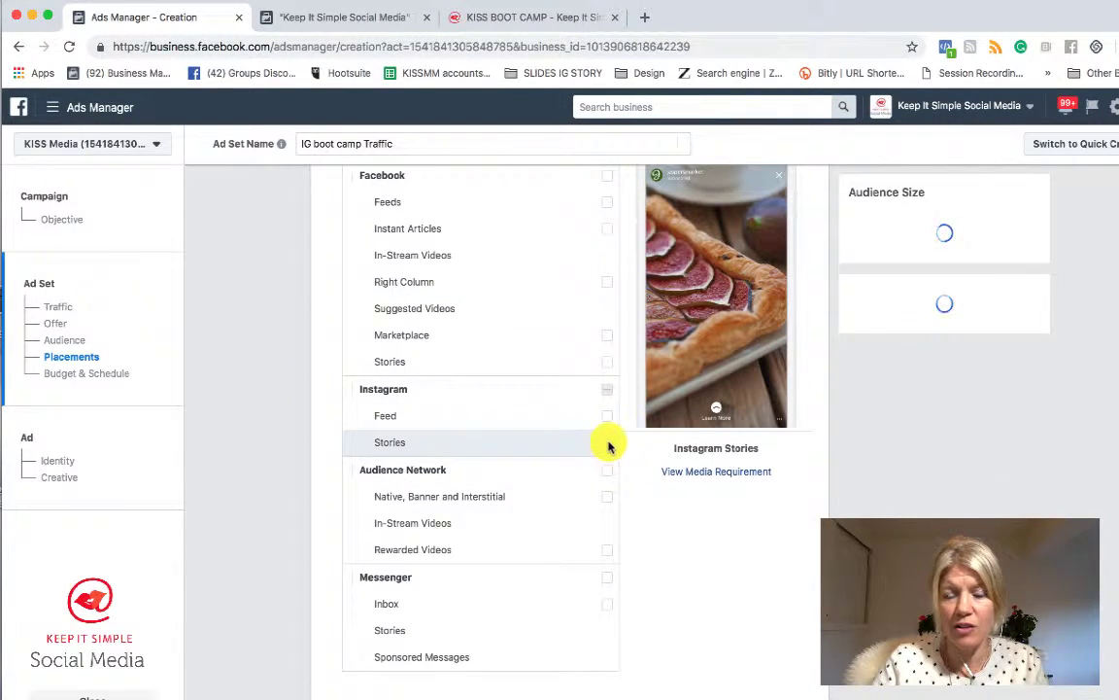
scroll(717, 381, "up", 1)
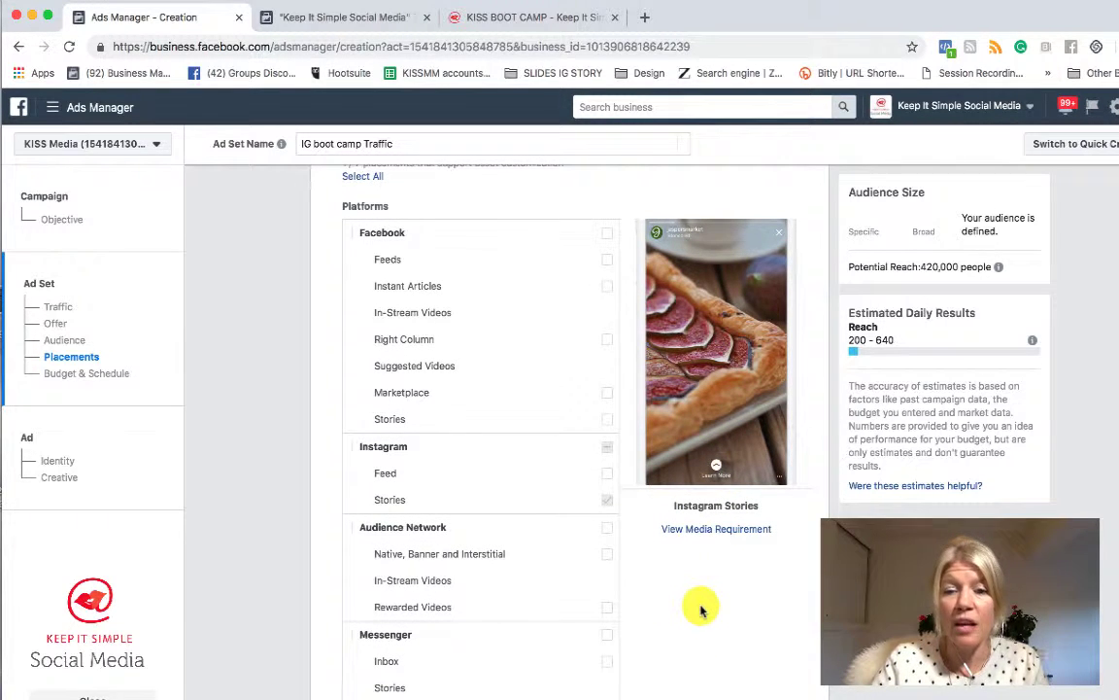
- Open the media requirements for Instagram Stories and review the video and image aspect ratio specifications
left_click(721, 531)
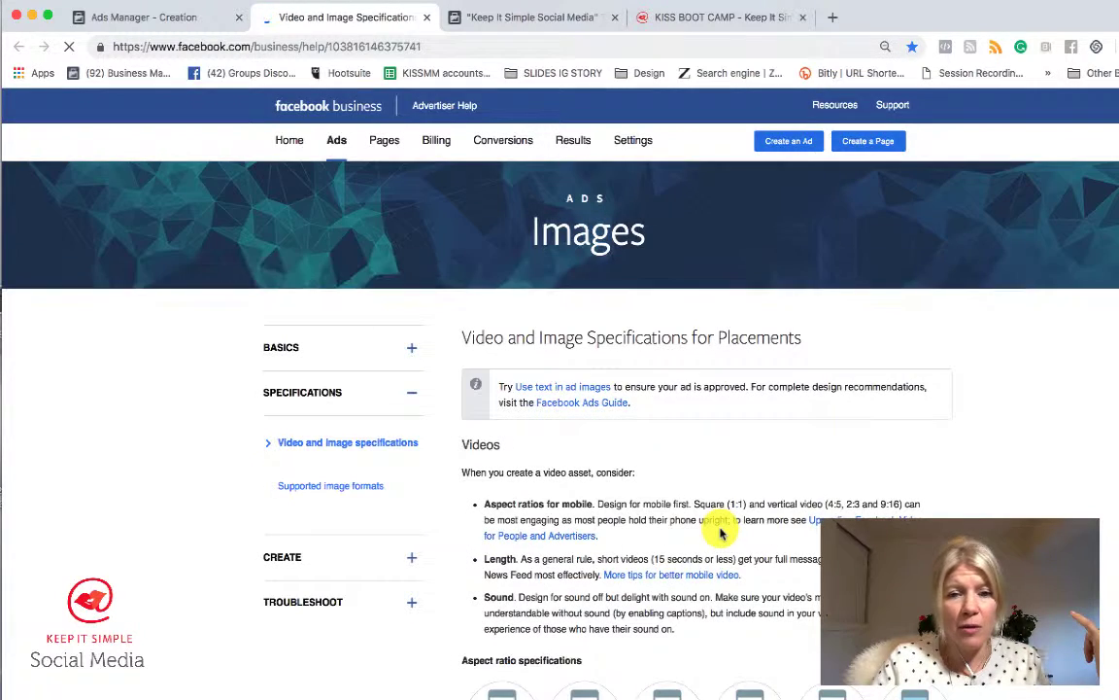
scroll(700, 532, "down", 5)
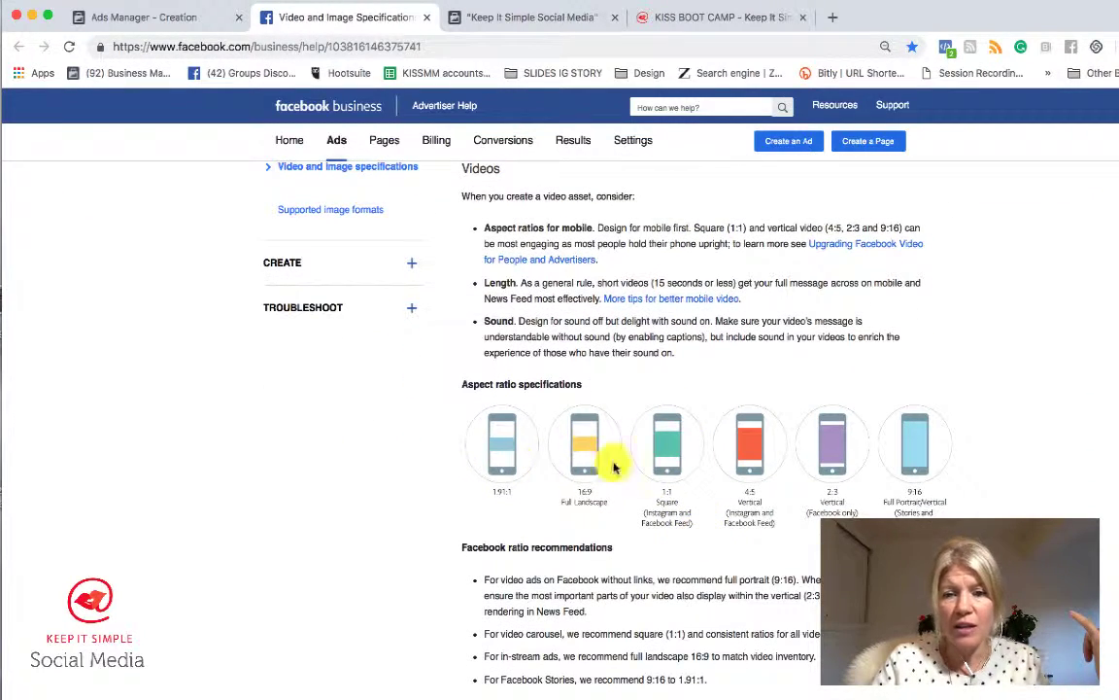
scroll(639, 461, "up", 3)
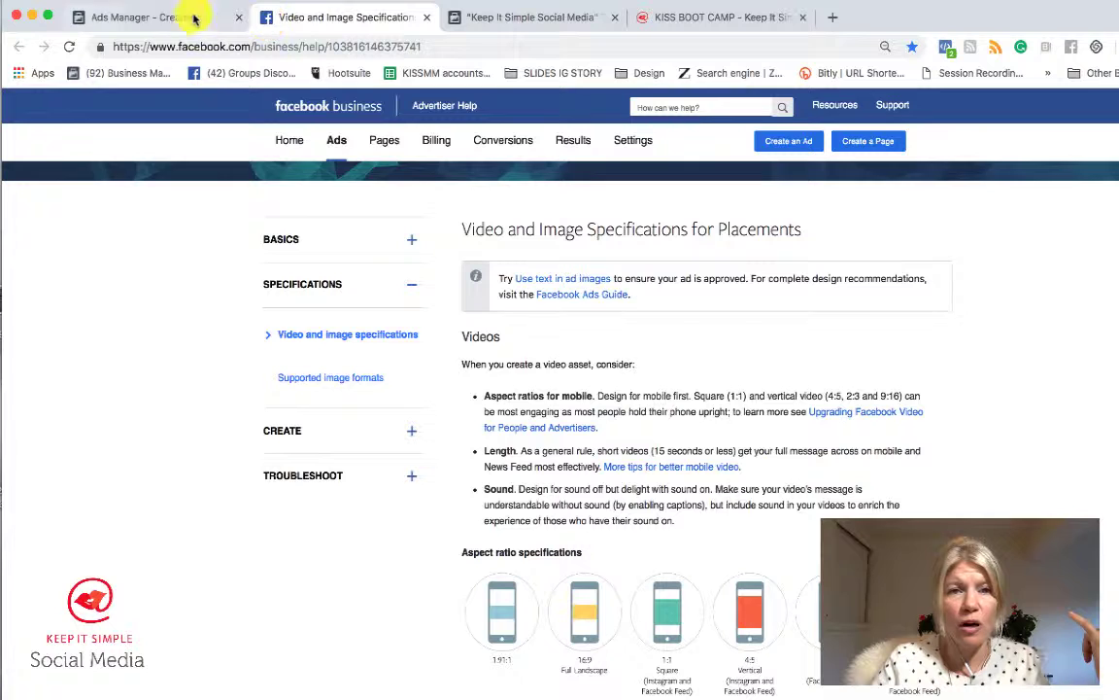
- Return to Ads Manager and select the Instagram Feed placement again alongside Instagram Stories
left_click(156, 18)
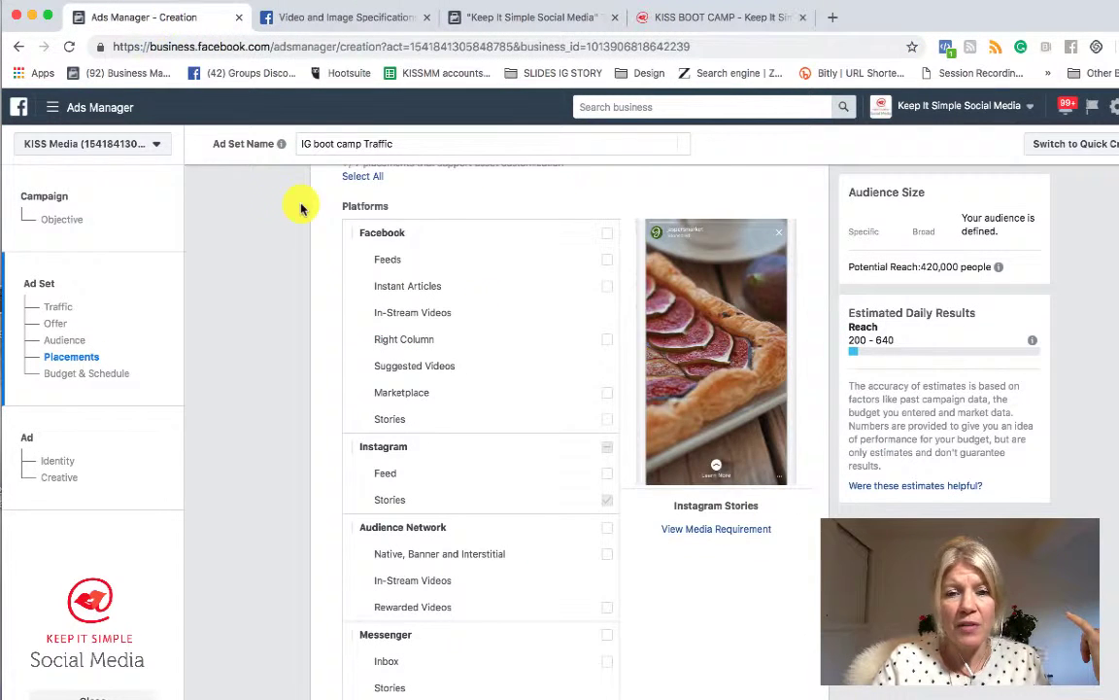
left_click(608, 476)
scroll(572, 540, "down", 1)
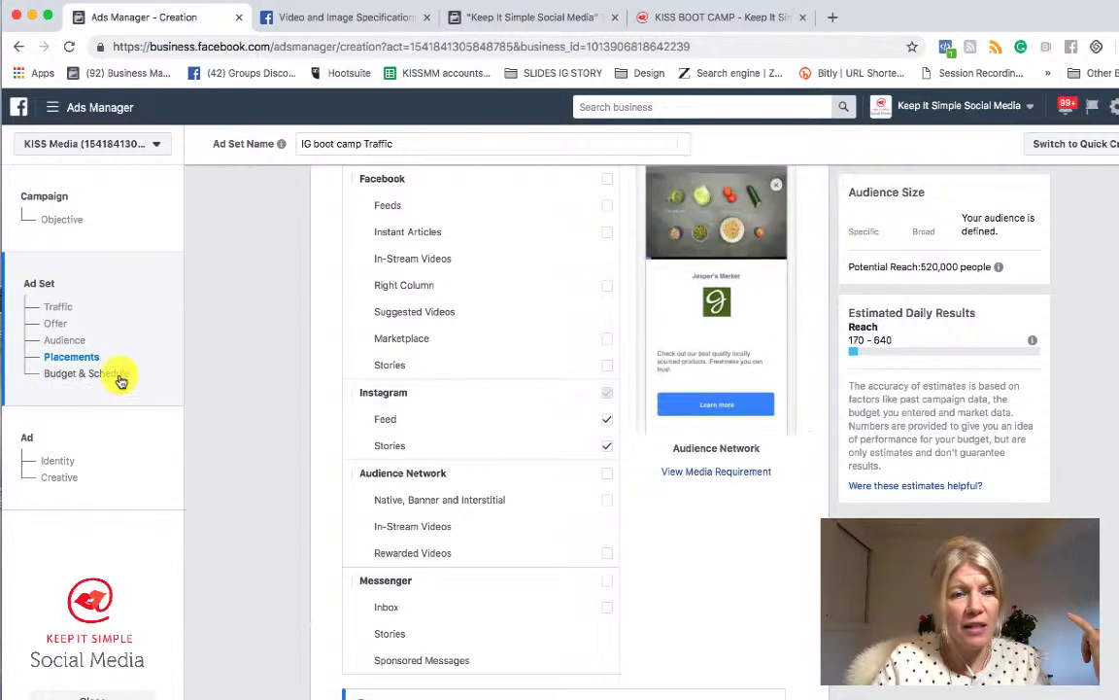
- Review the ad set's budget and schedule, the ad's identity and creative settings, and the approval and reach warnings
left_click(119, 376)
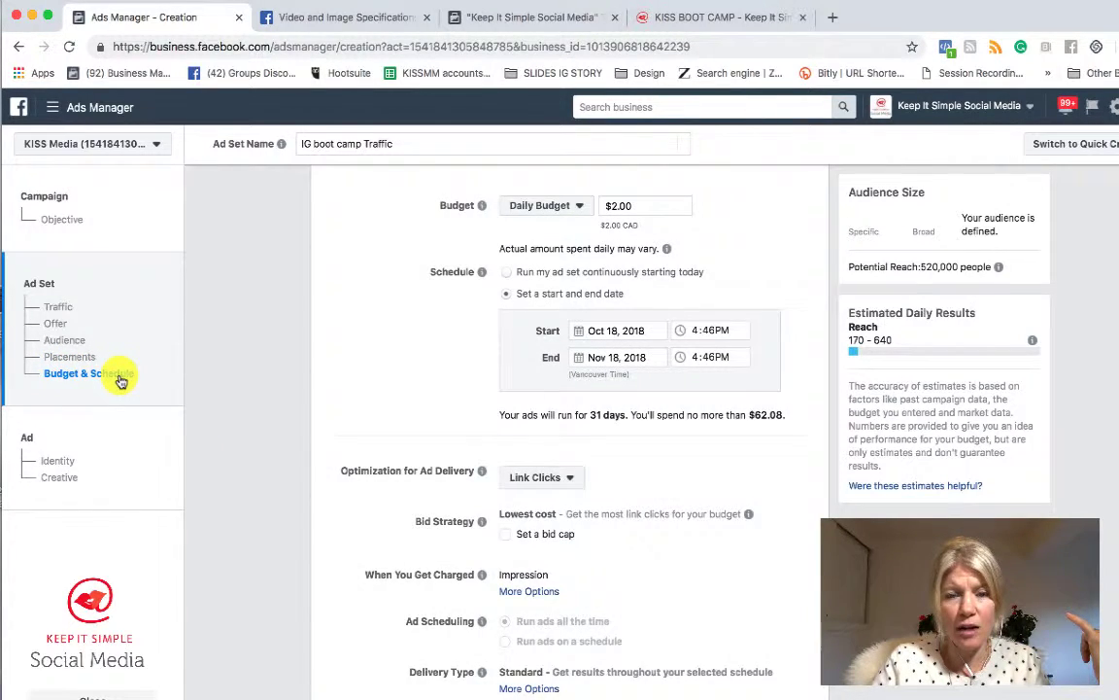
left_click(59, 463)
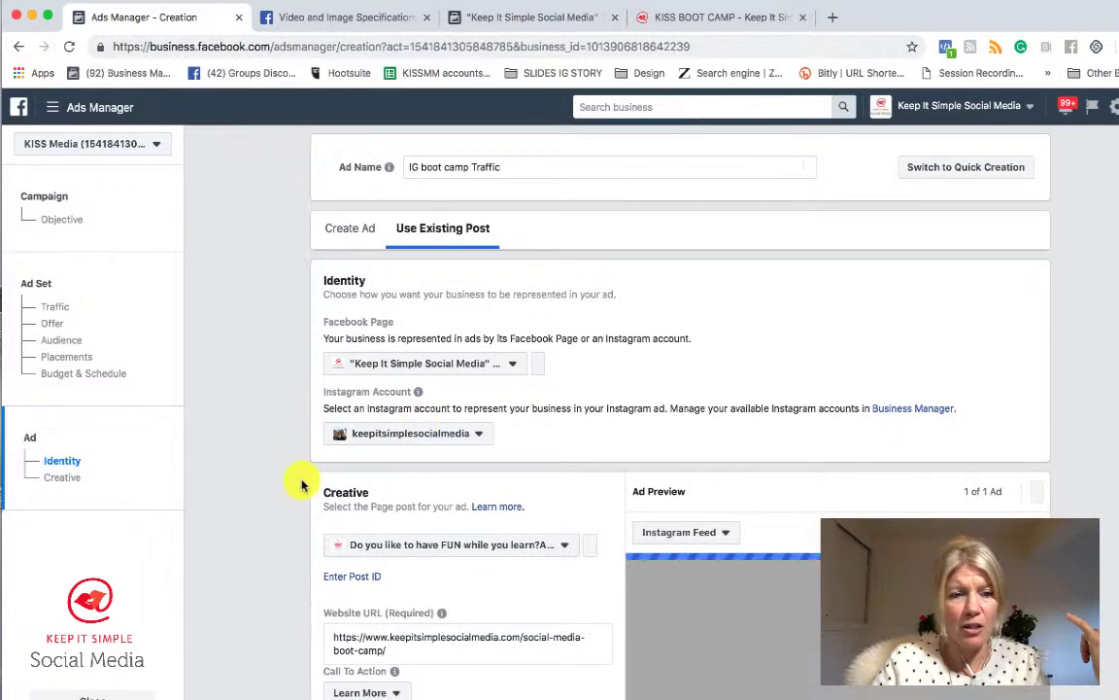
left_click(62, 477)
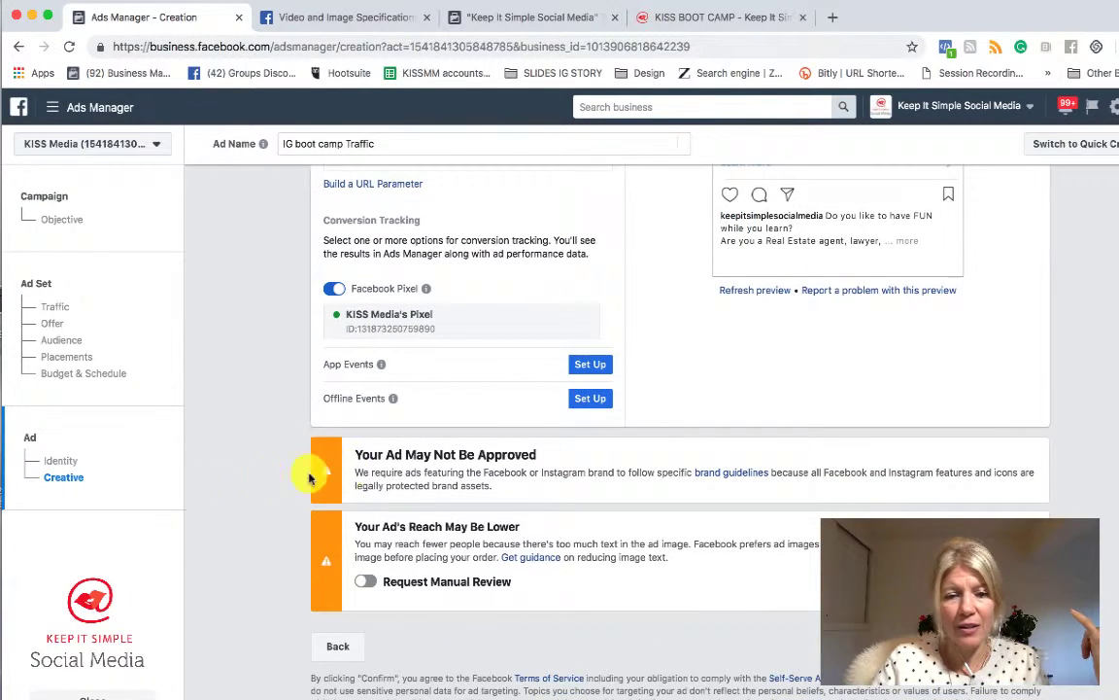
scroll(428, 469, "down", 1)
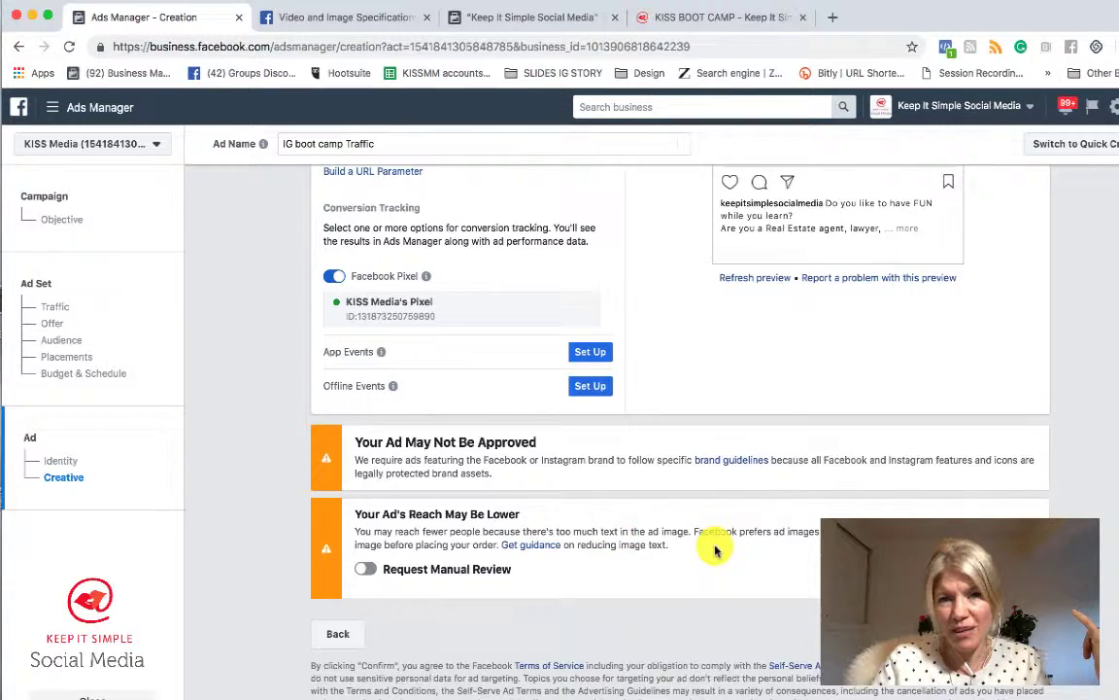
scroll(715, 551, "up", 3)
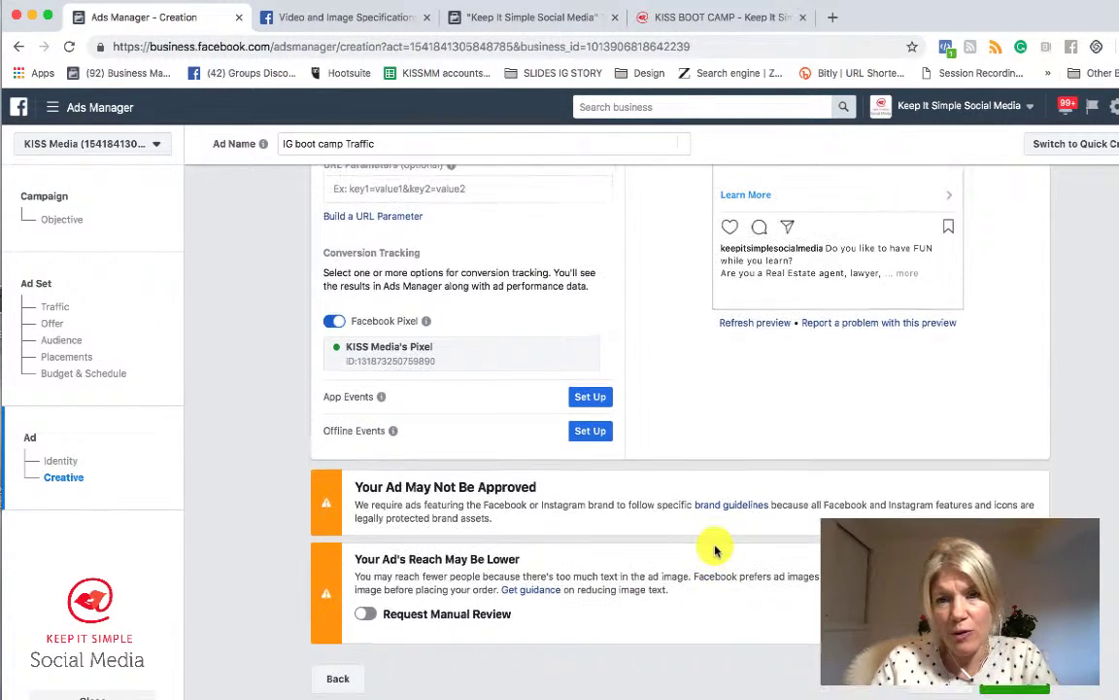
scroll(715, 549, "up", 5)
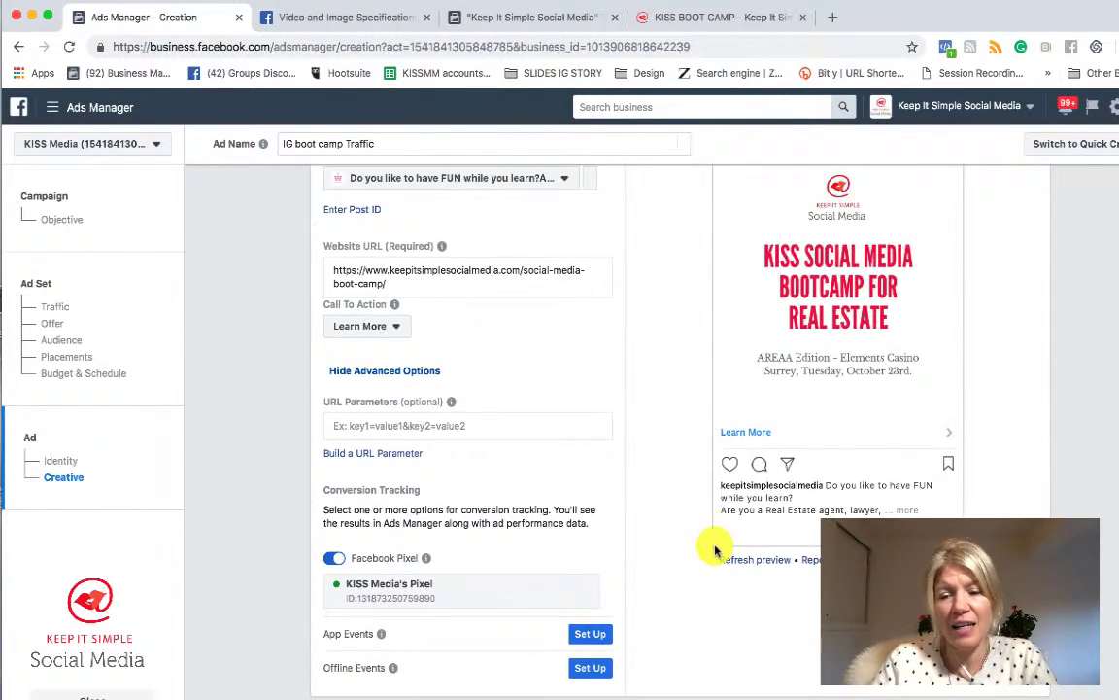
scroll(819, 336, "up", 2)
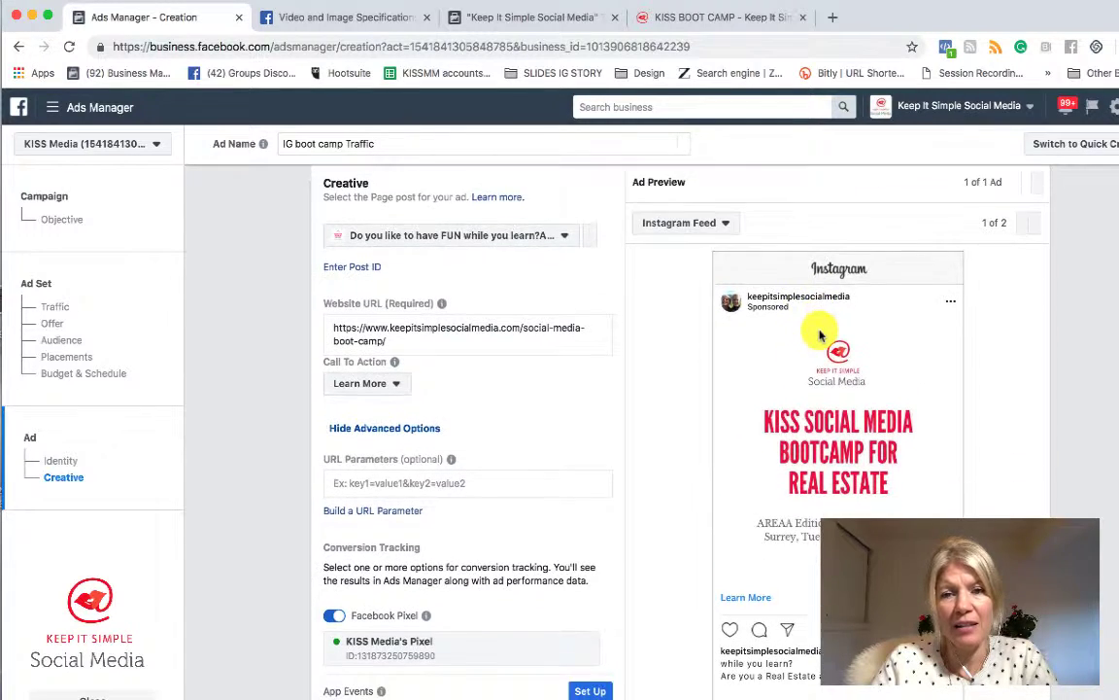
scroll(819, 335, "up", 1)
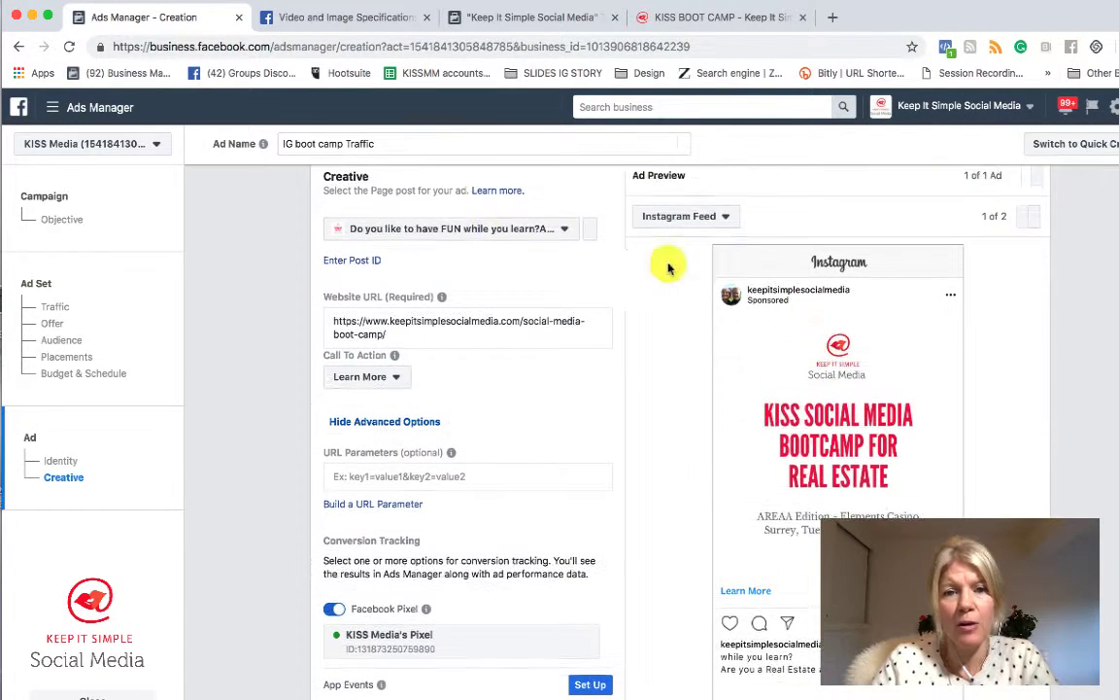
- Replace the ad's existing post with the Instagram post "She's a classic, a pure genius" and check its Instagram Feed preview
left_click(566, 234)
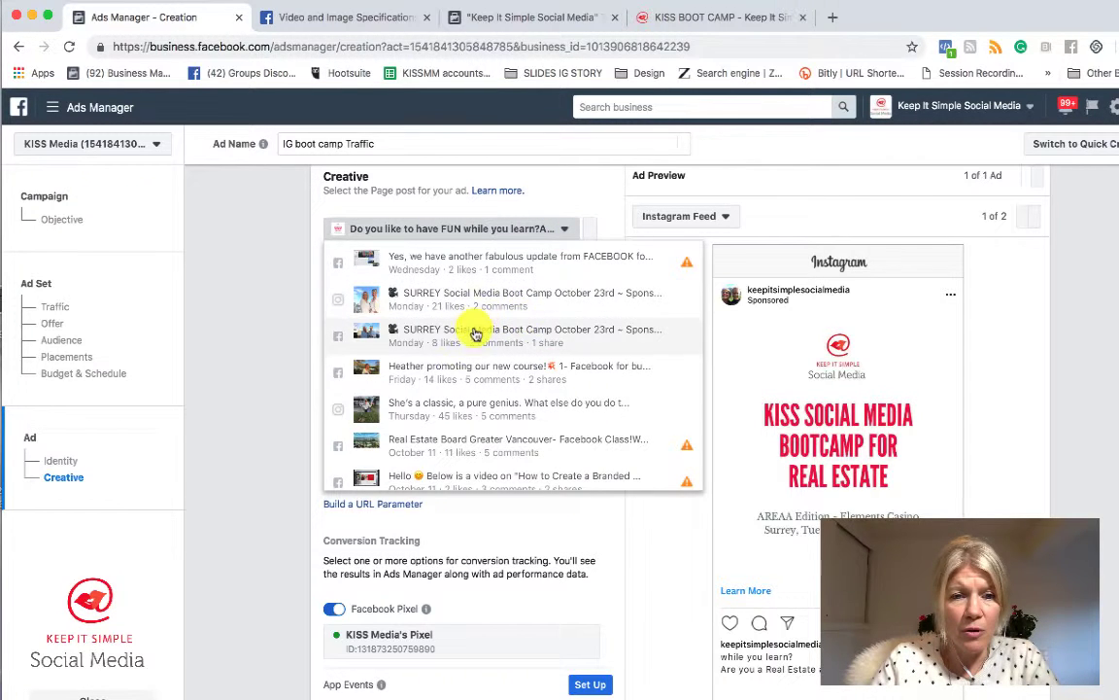
scroll(474, 340, "down", 1)
scroll(474, 364, "down", 1)
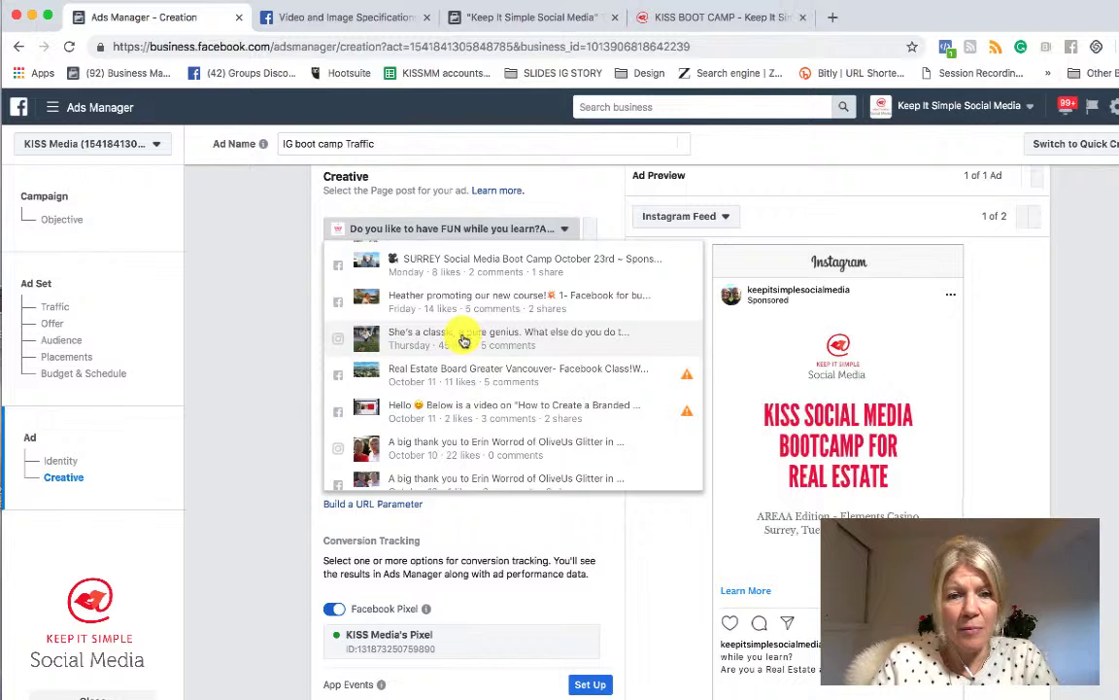
left_click(465, 340)
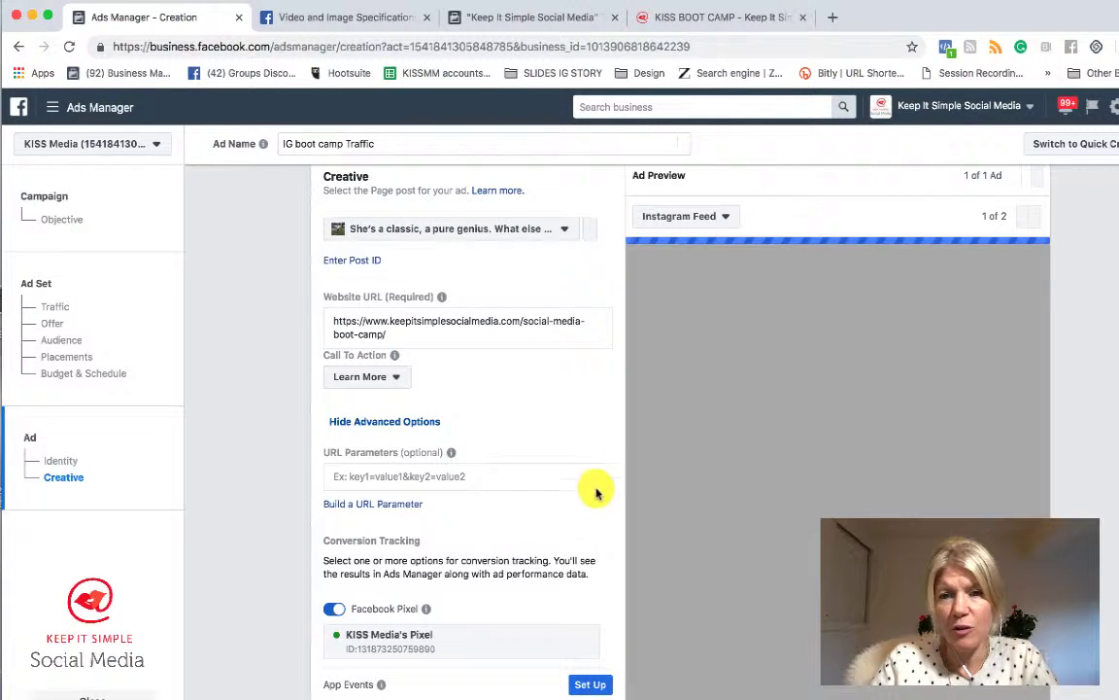
scroll(572, 539, "down", 1)
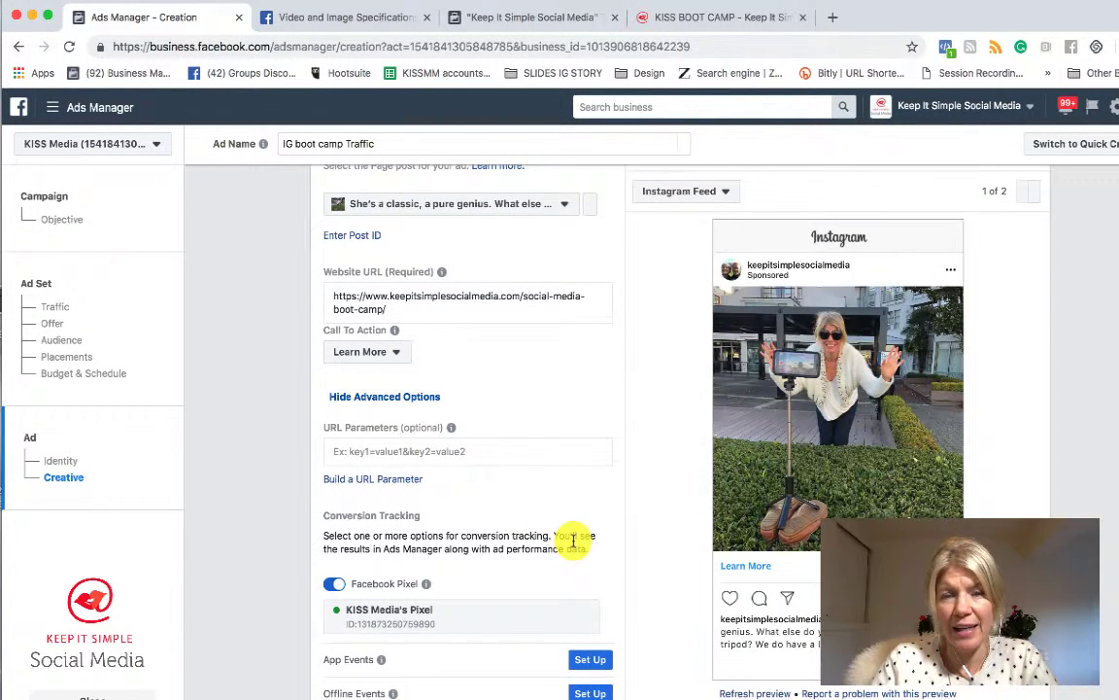
scroll(571, 540, "down", 3)
scroll(571, 540, "up", 3)
scroll(573, 540, "up", 3)
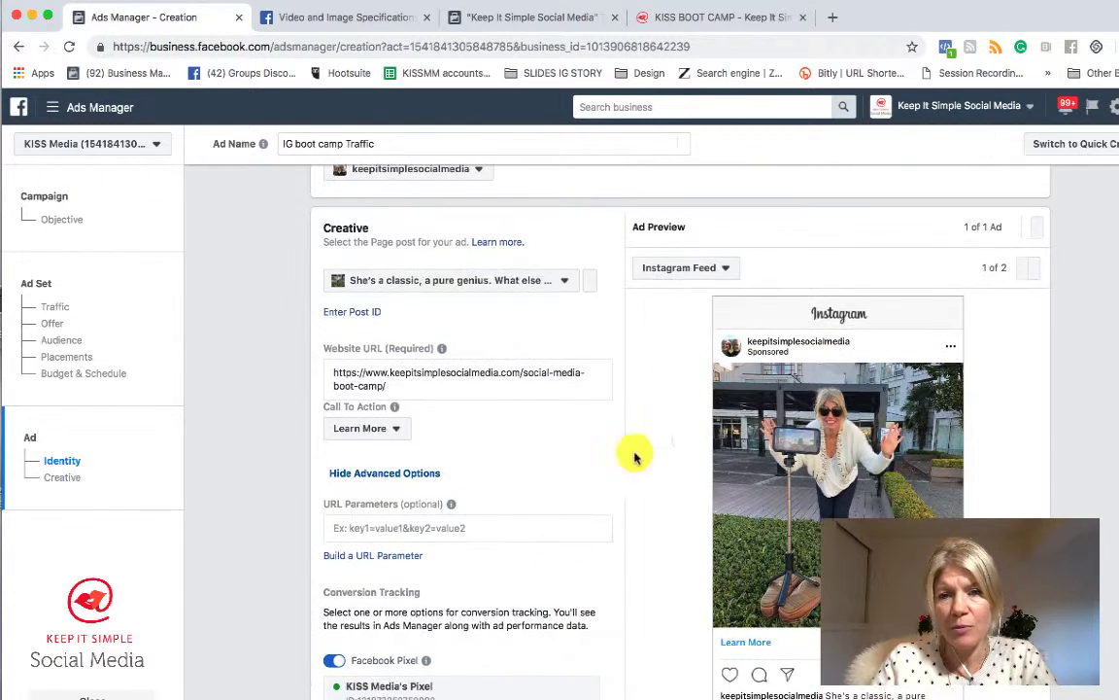
- Switch the ad preview to Instagram Stories to check the new post, and confirm the ad
left_click(725, 269)
left_click(684, 317)
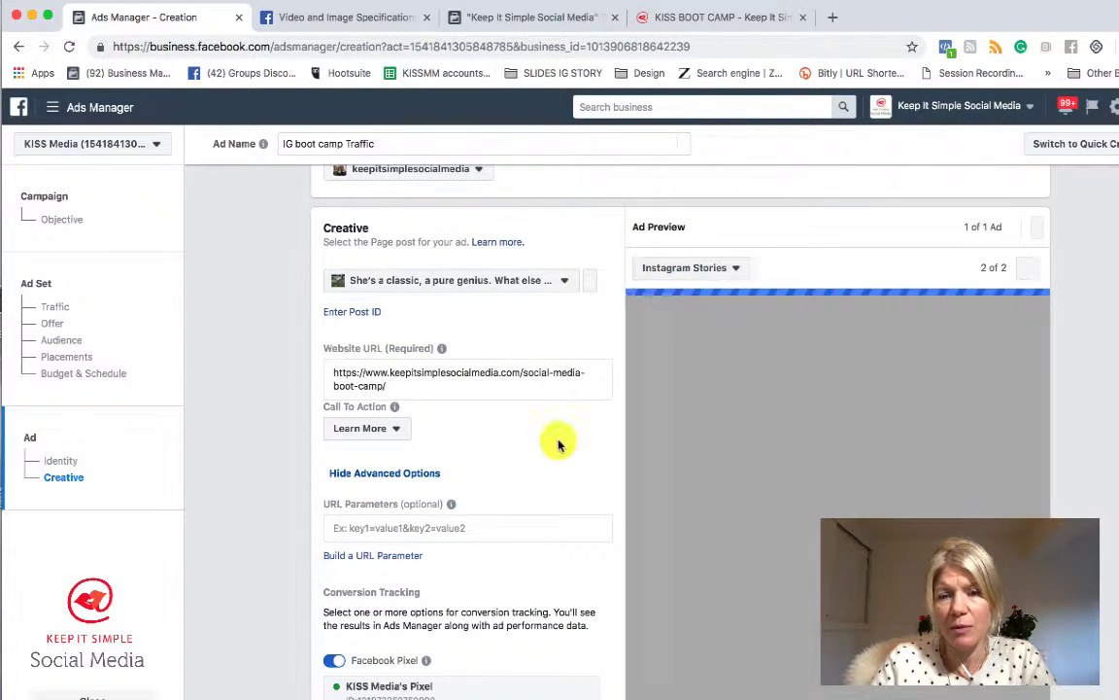
scroll(570, 505, "down", 4)
scroll(571, 504, "up", 2)
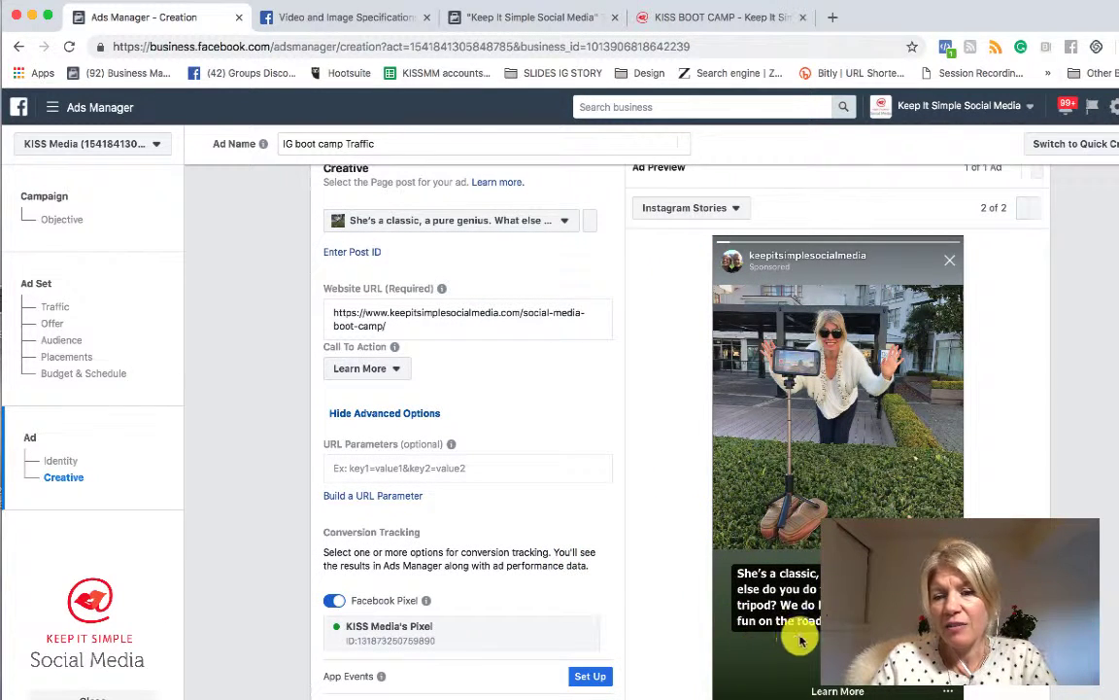
scroll(580, 602, "down", 3)
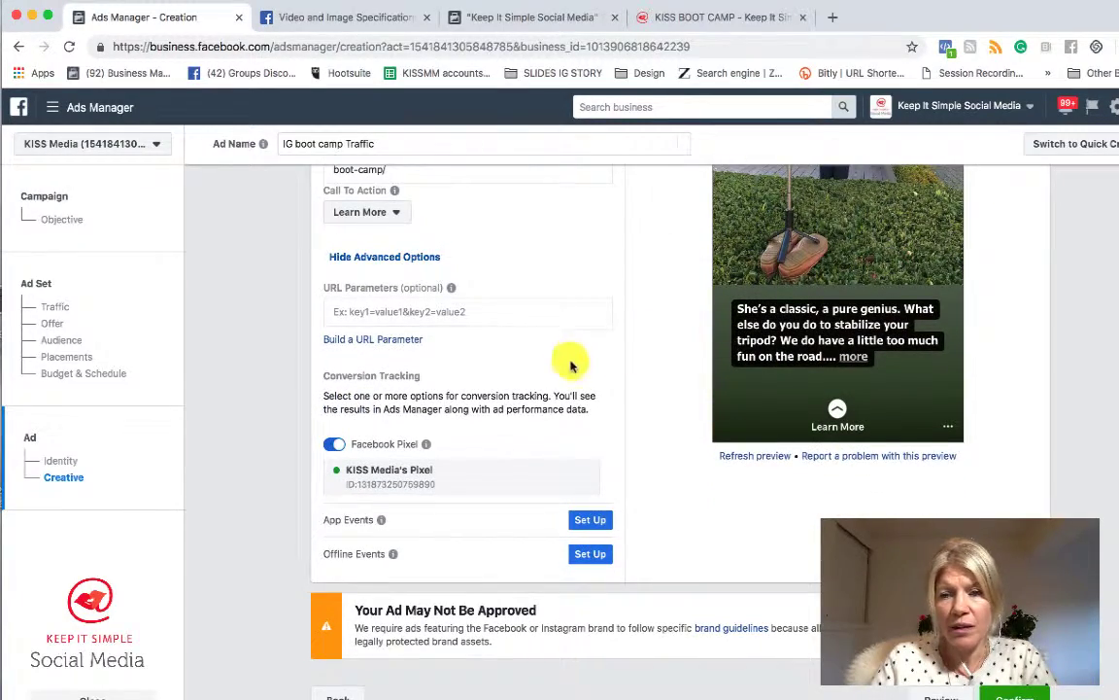
scroll(486, 335, "up", 1)
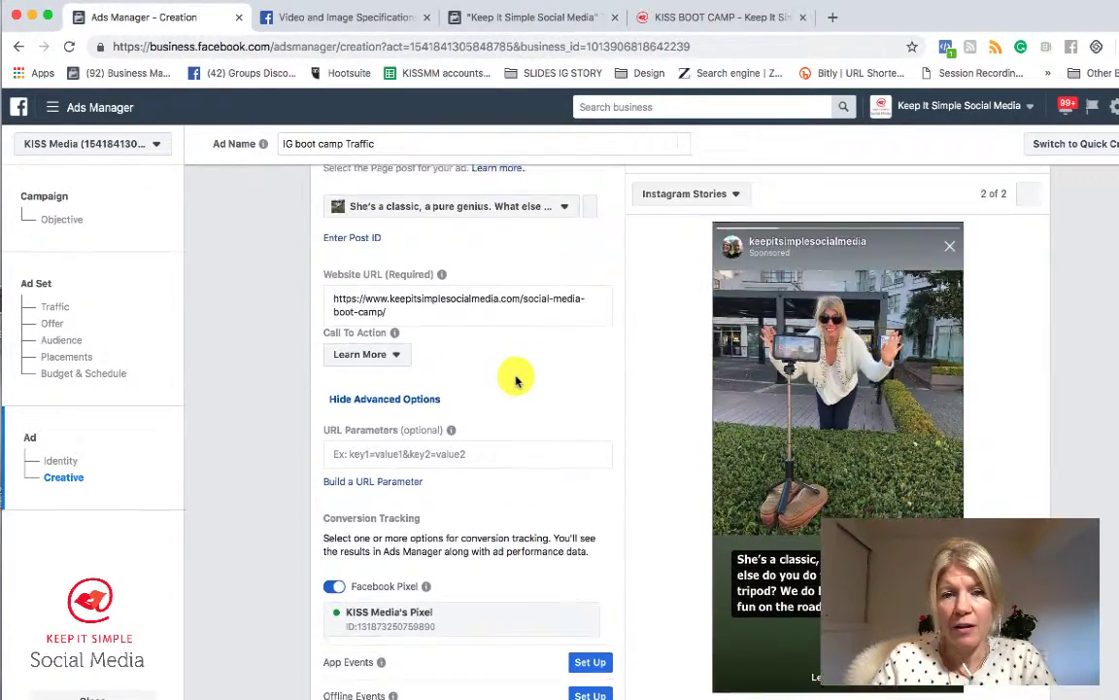
scroll(637, 512, "down", 2)
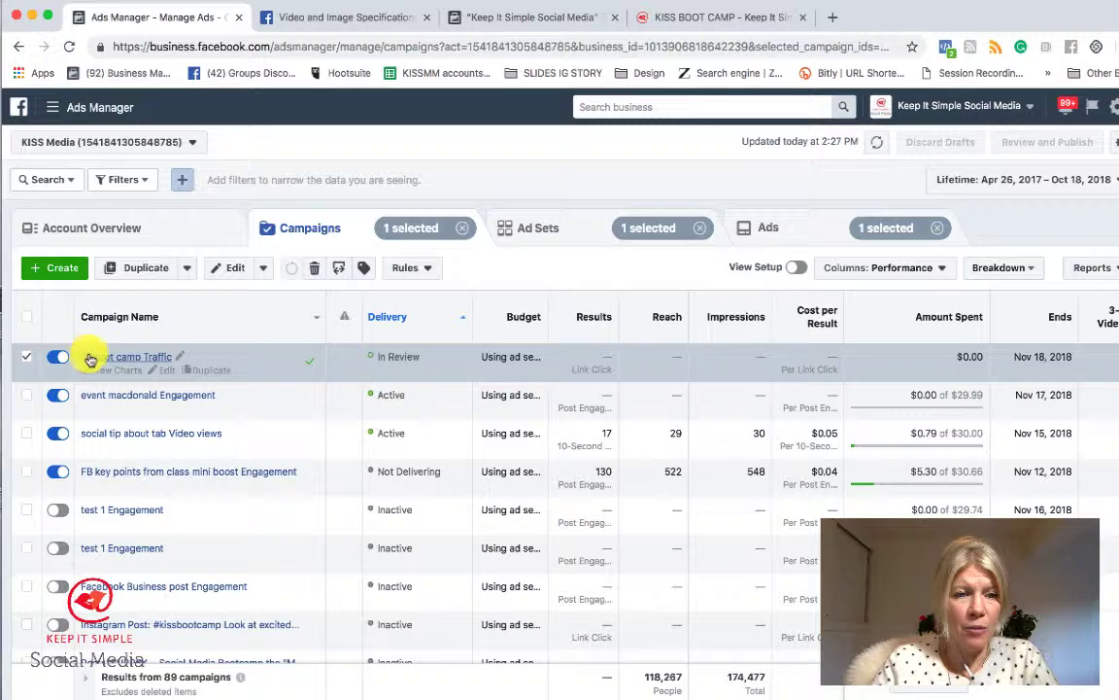
- Open the event macdonald Engagement campaign's ad sets and the ads list, and look through the column presets and delivery breakdown options
left_click(153, 397)
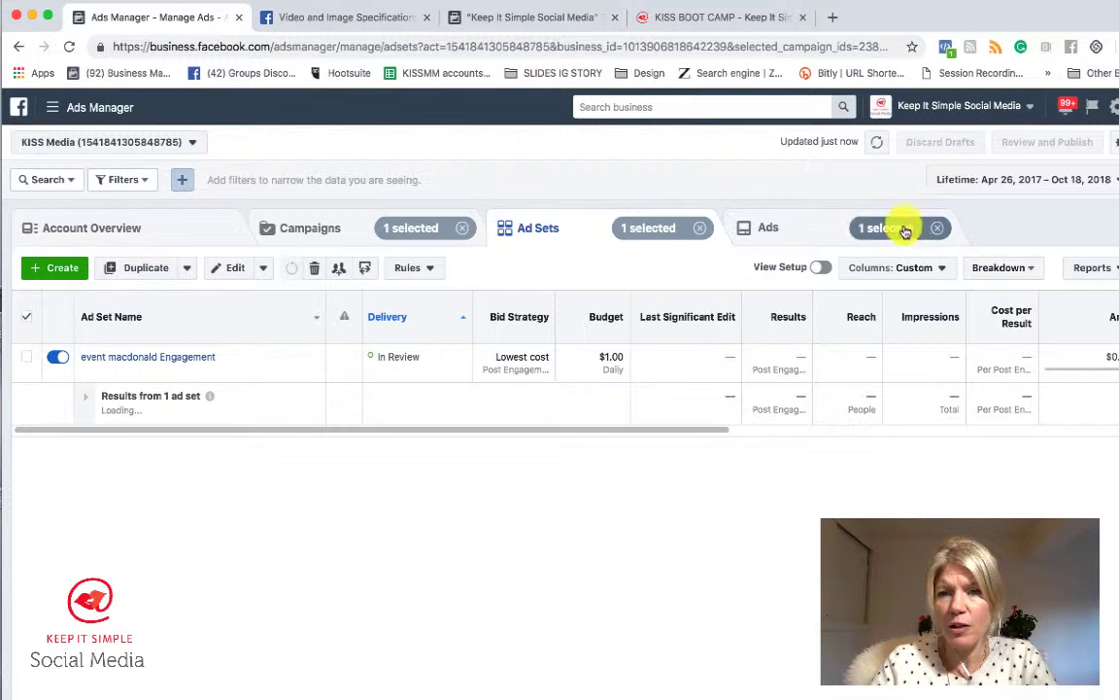
left_click(783, 225)
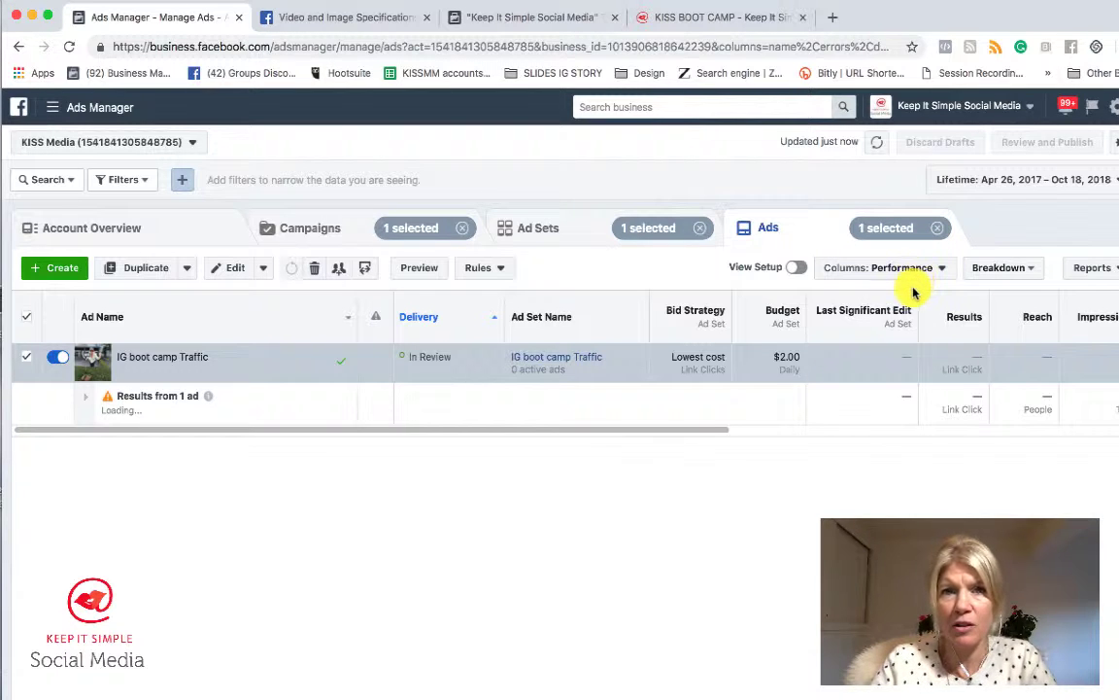
left_click(940, 270)
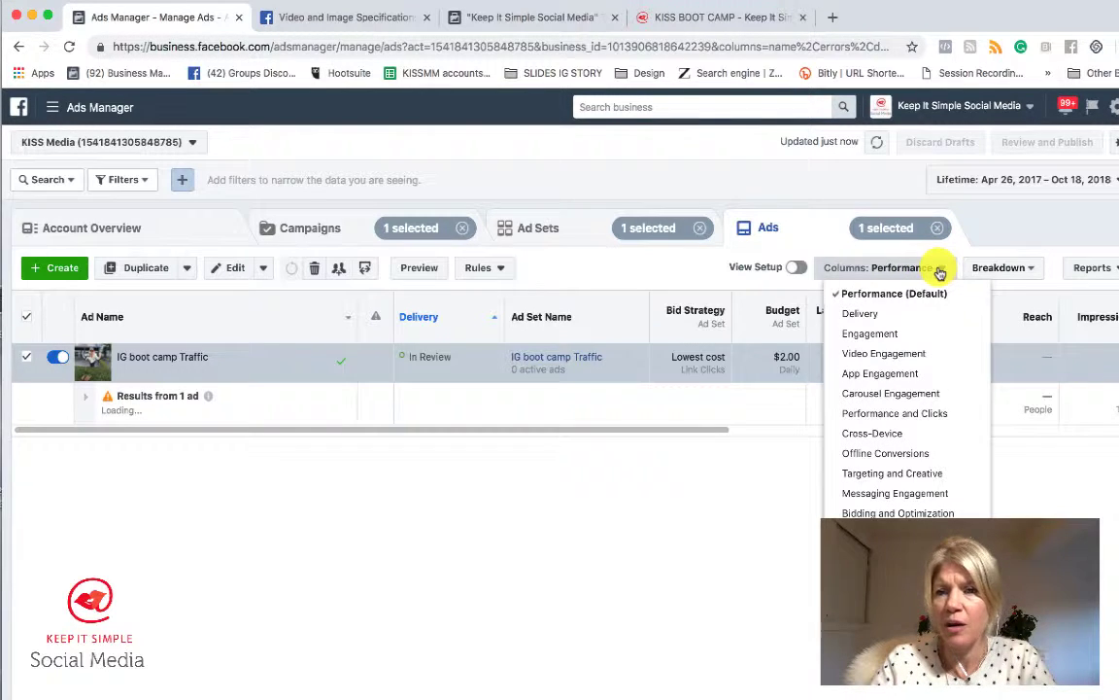
left_click(1035, 269)
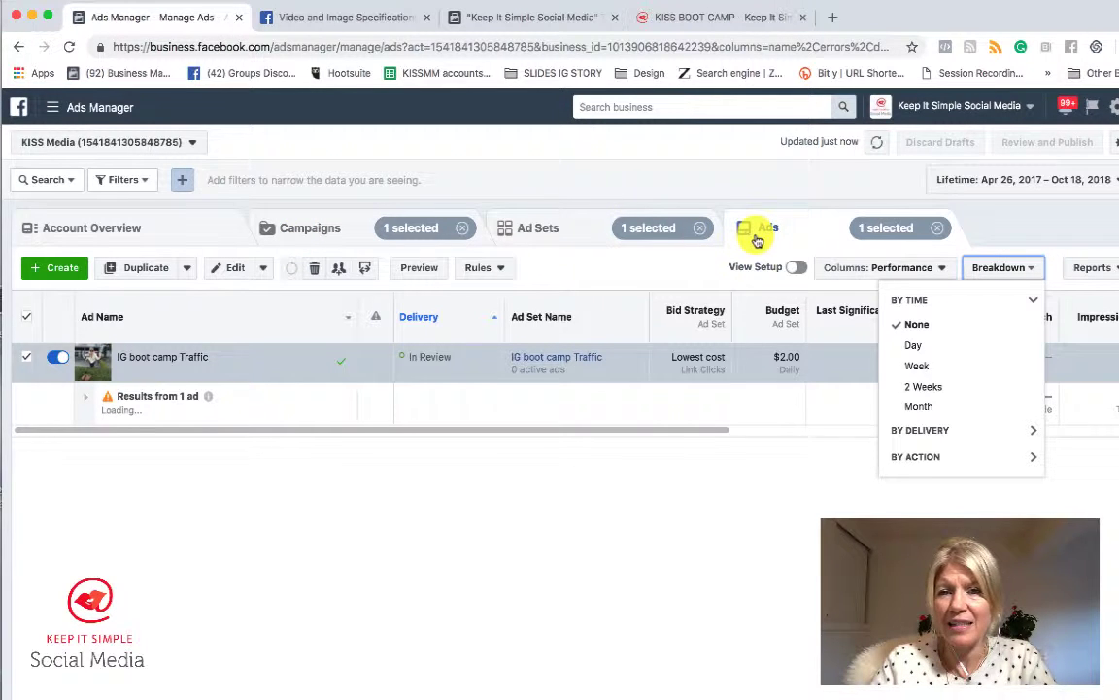
left_click(922, 430)
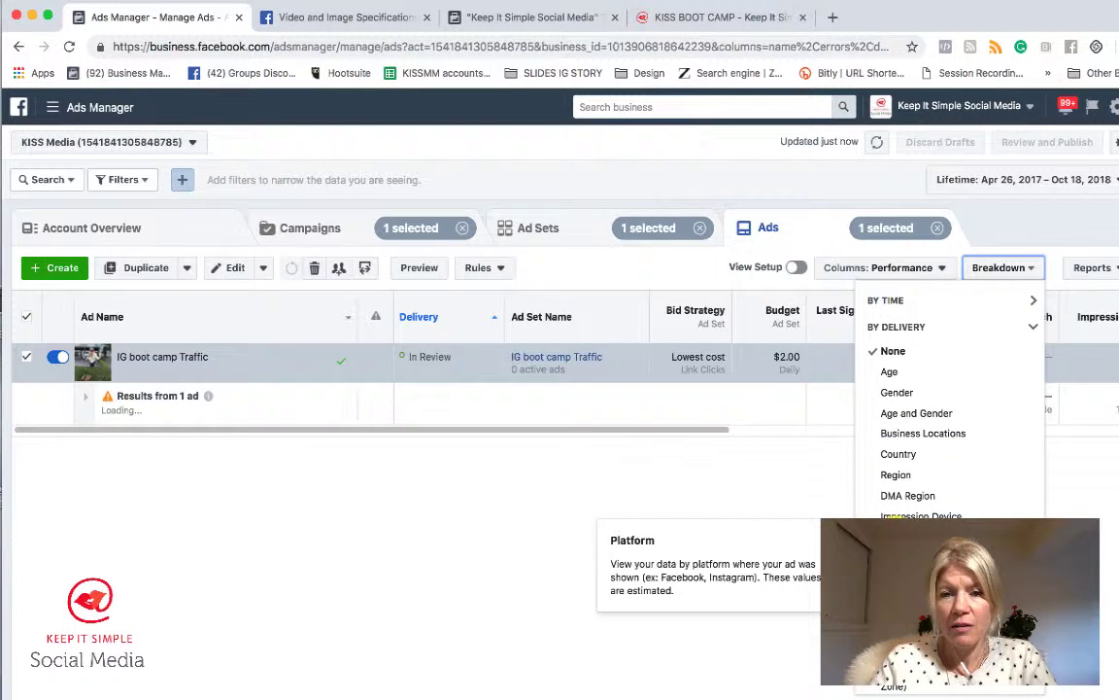
left_click(757, 467)
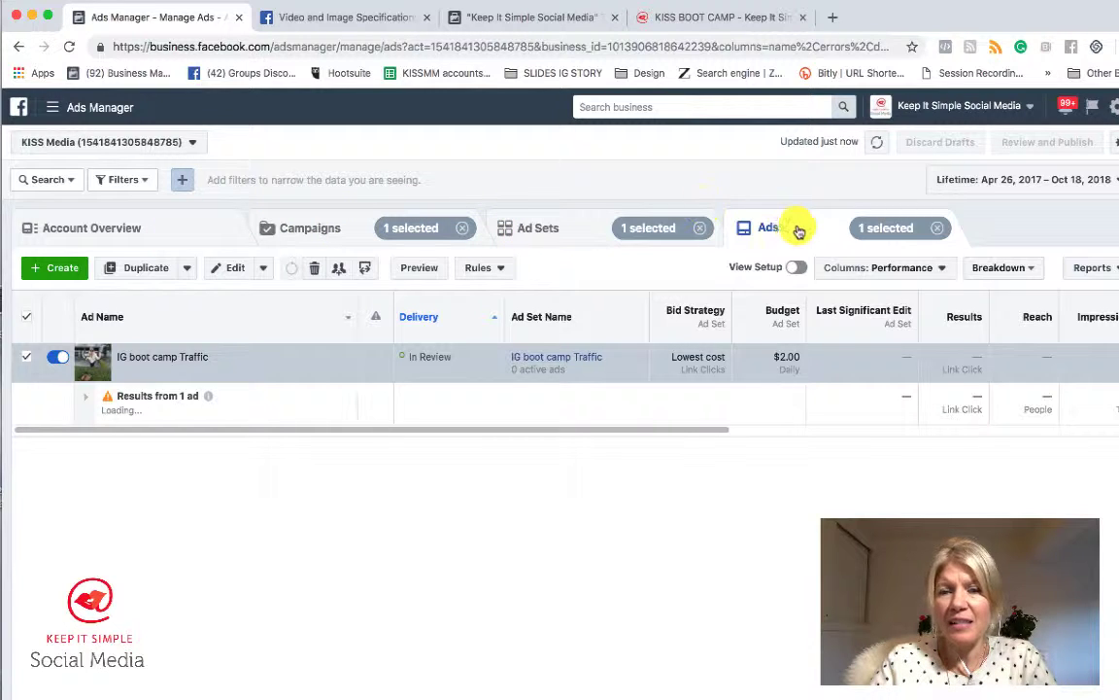
- Return to the ads list by way of the campaigns list and break down its results by delivery platform
left_click(296, 228)
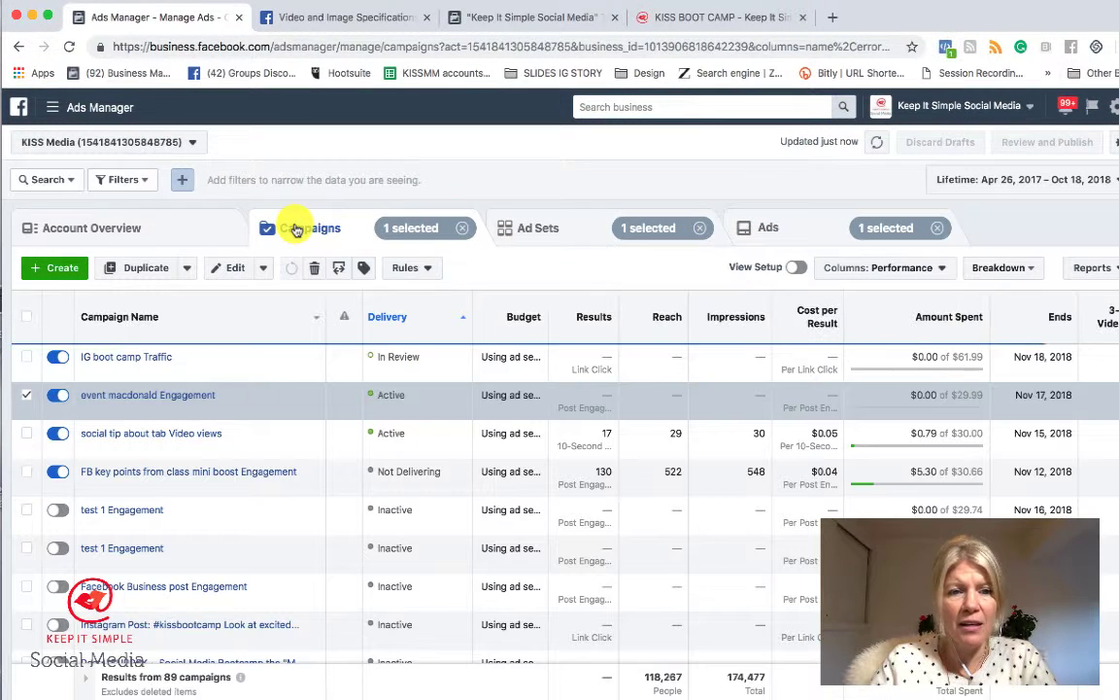
left_click(553, 240)
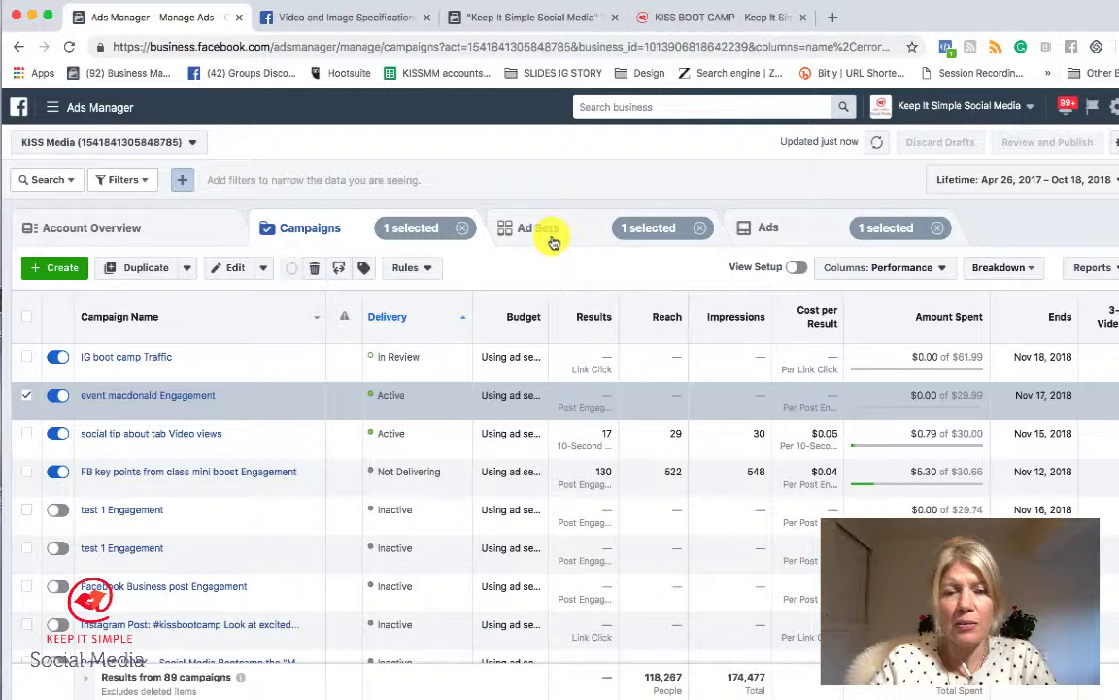
left_click(777, 227)
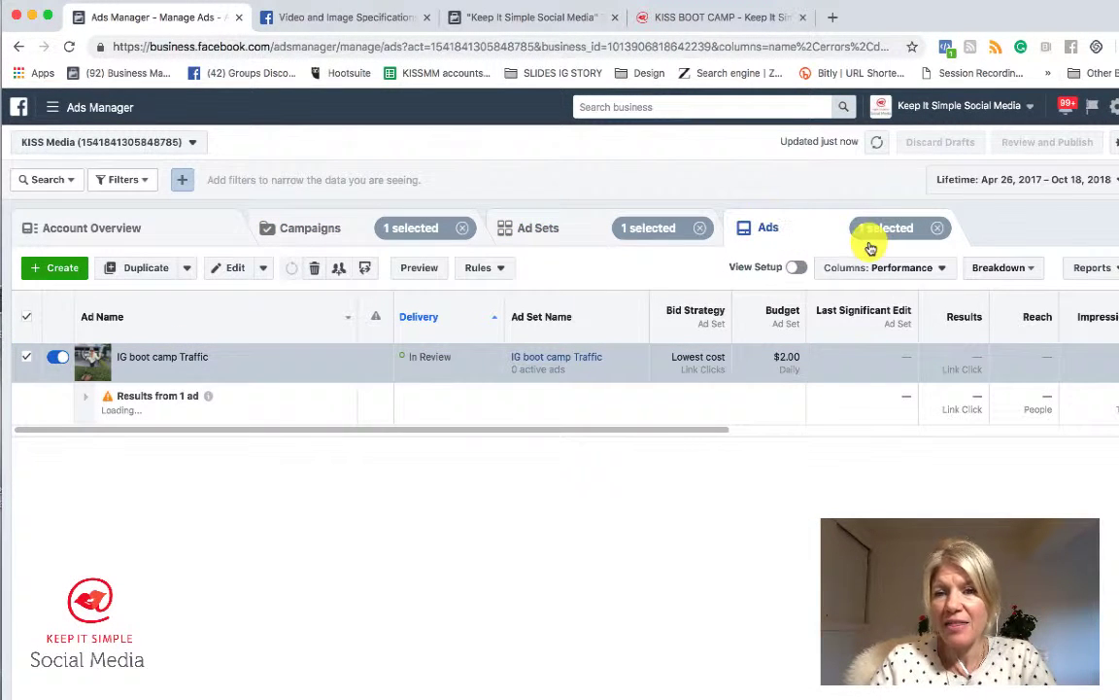
left_click(1030, 267)
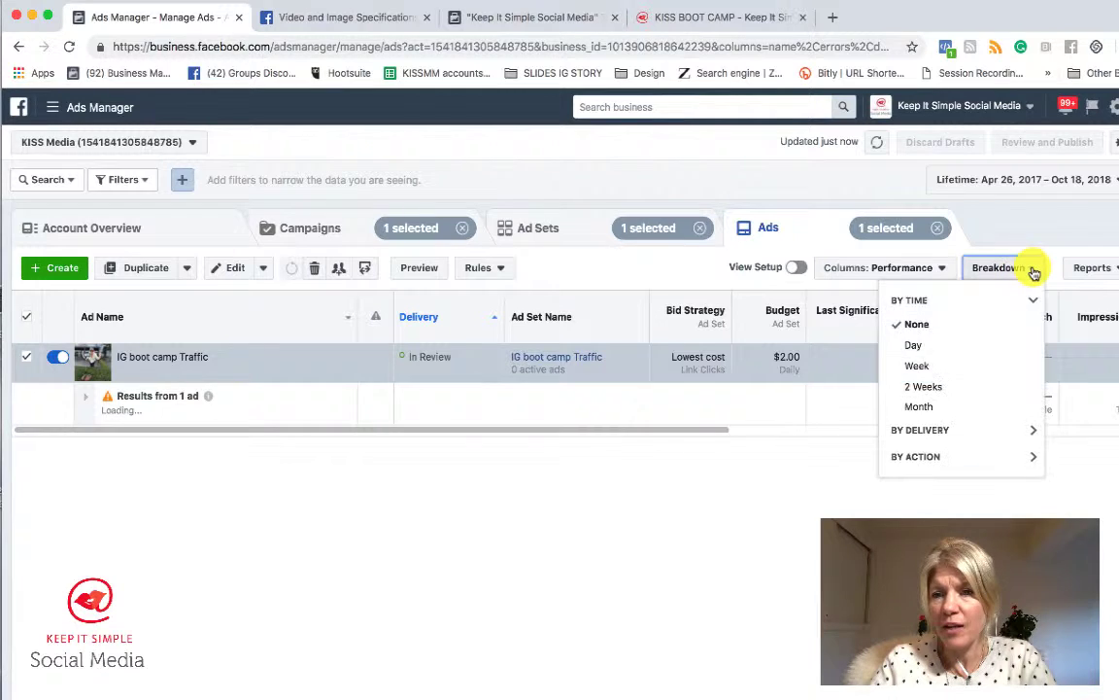
left_click(913, 430)
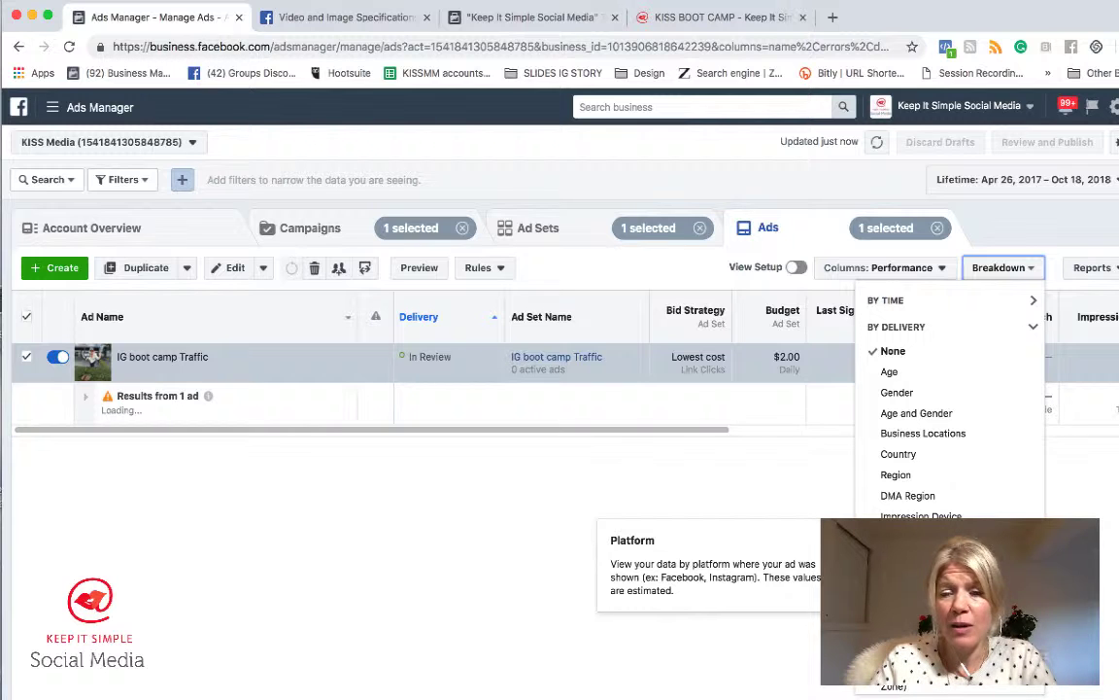
left_click(908, 537)
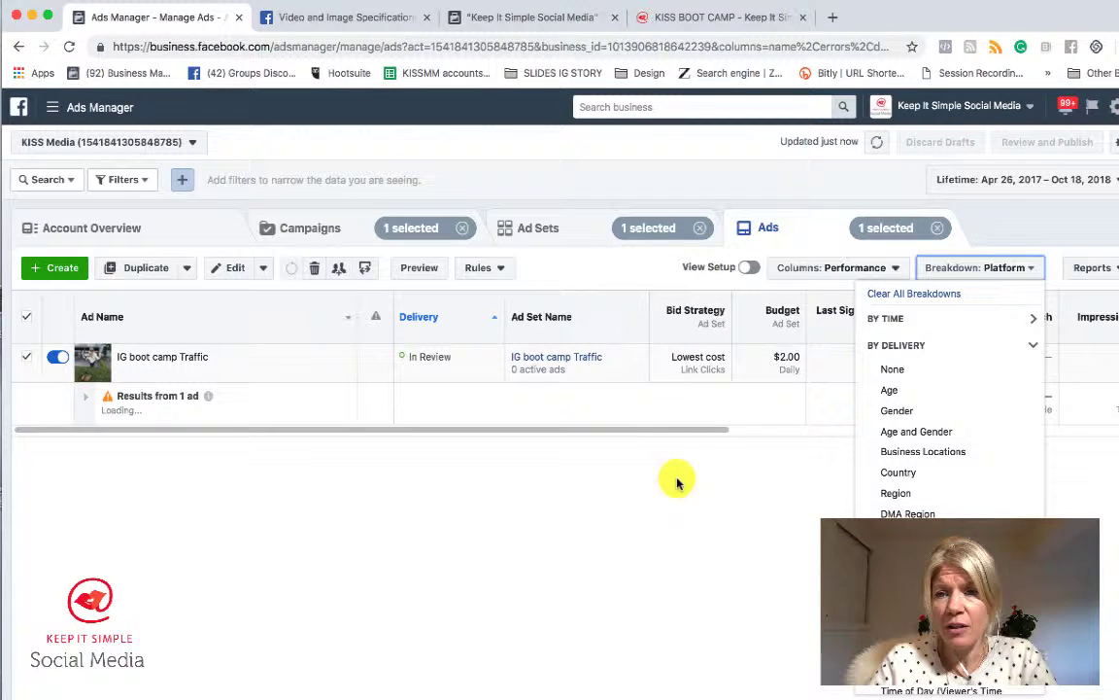
left_click(677, 508)
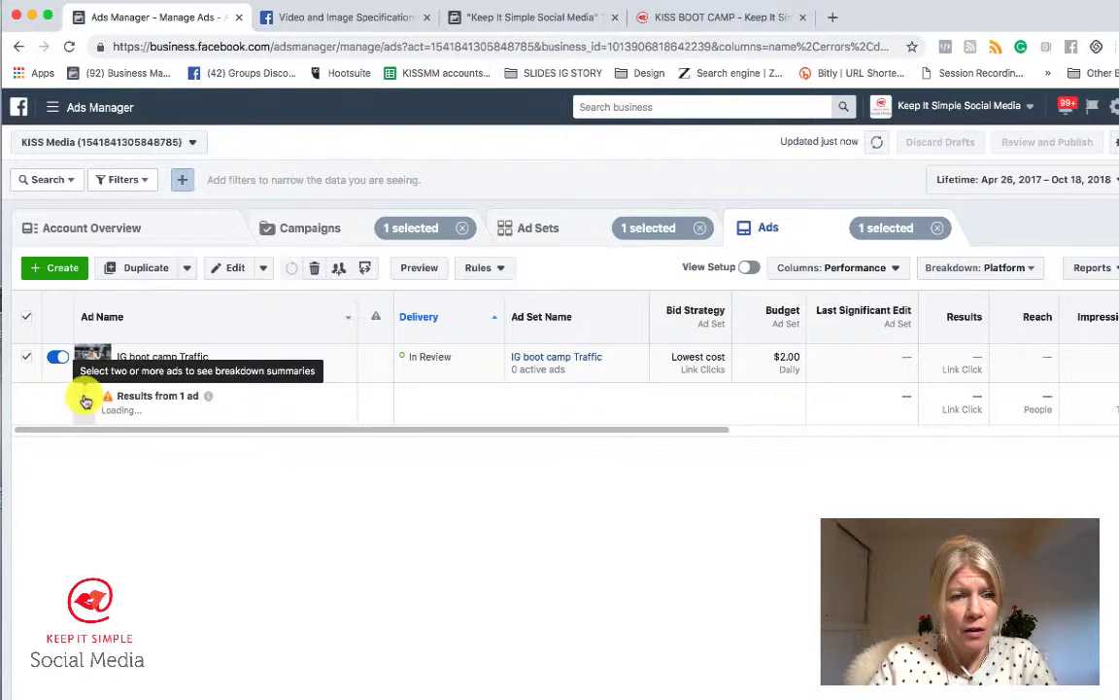
- Clear the campaign, ad set and ad selections and review the platform breakdown across all ads
left_click(462, 227)
left_click(701, 230)
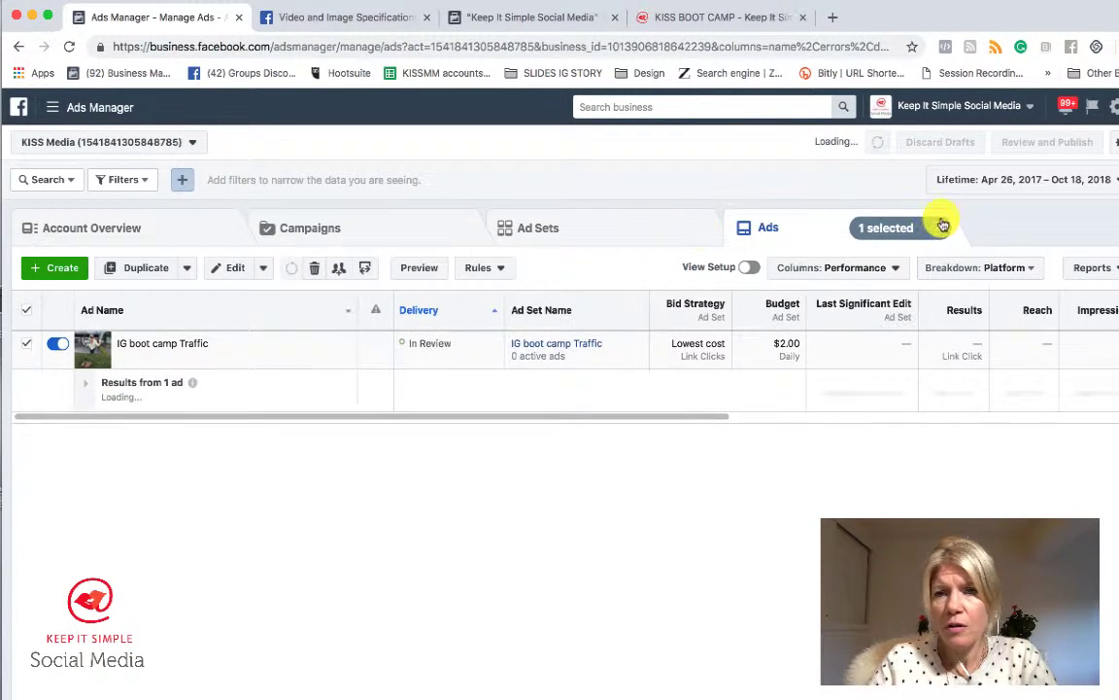
left_click(940, 231)
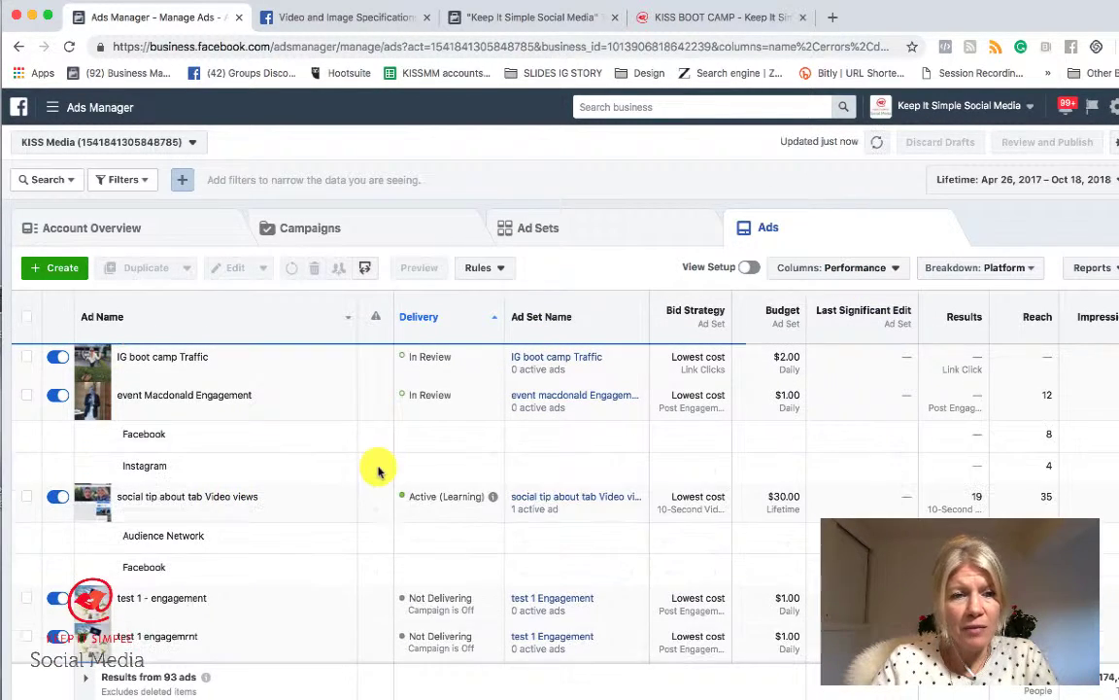
scroll(377, 469, "down", 2)
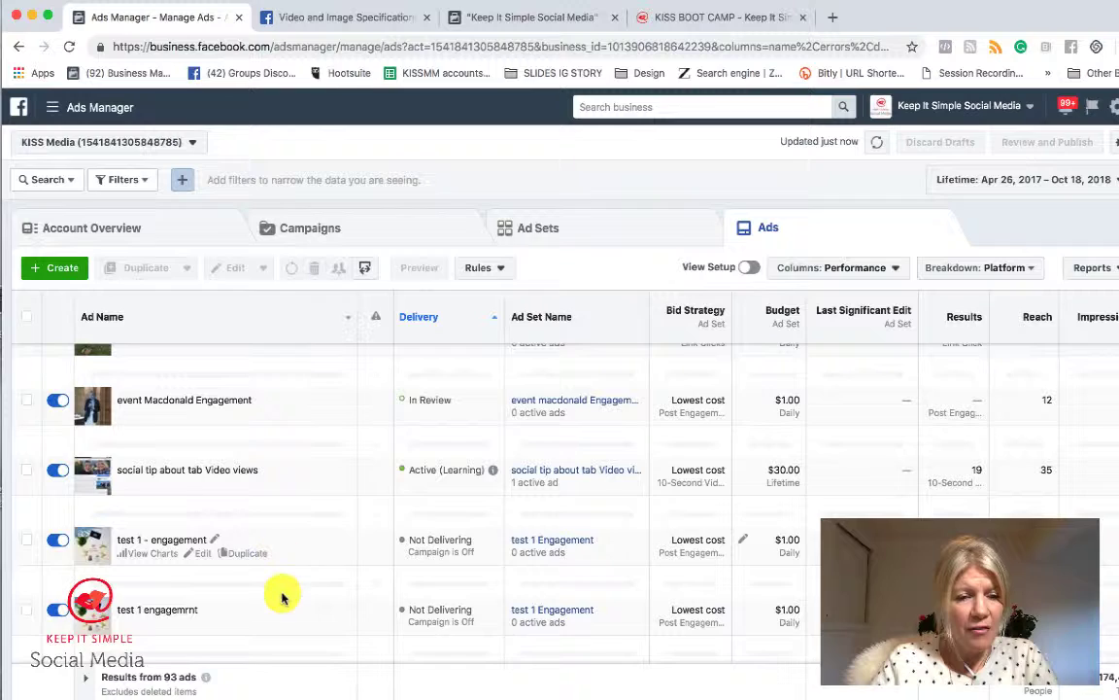
scroll(282, 595, "up", 2)
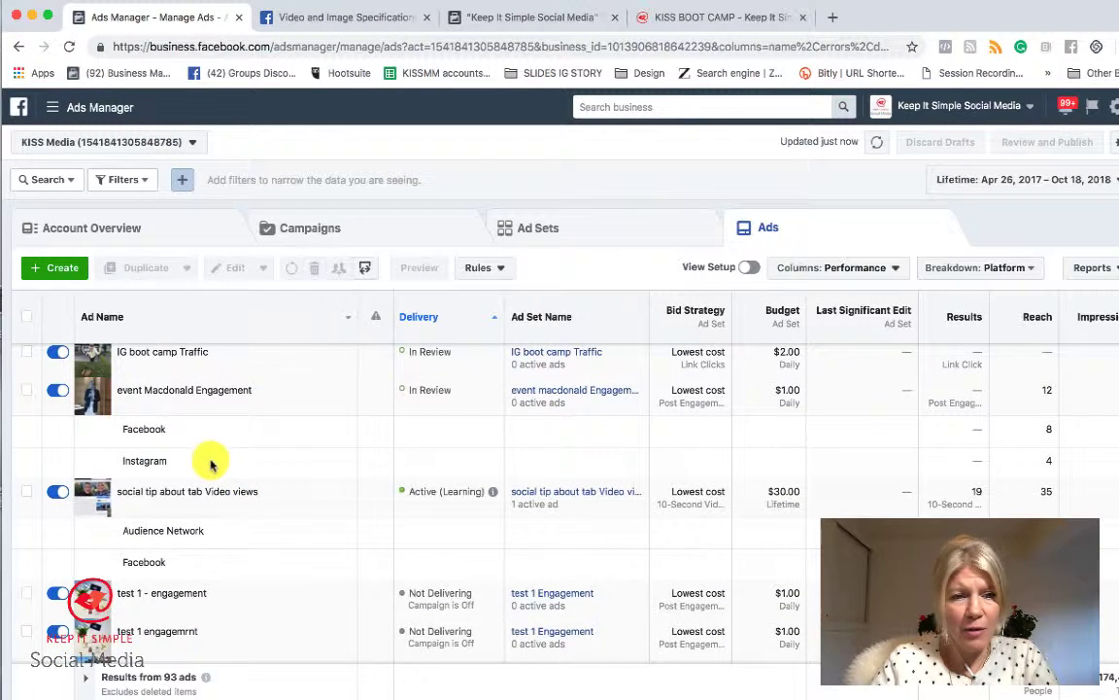
- Look through the older ads further down the list to compare their Facebook and Instagram results, and return to the newest ads
scroll(175, 529, "down", 5)
scroll(175, 530, "down", 6)
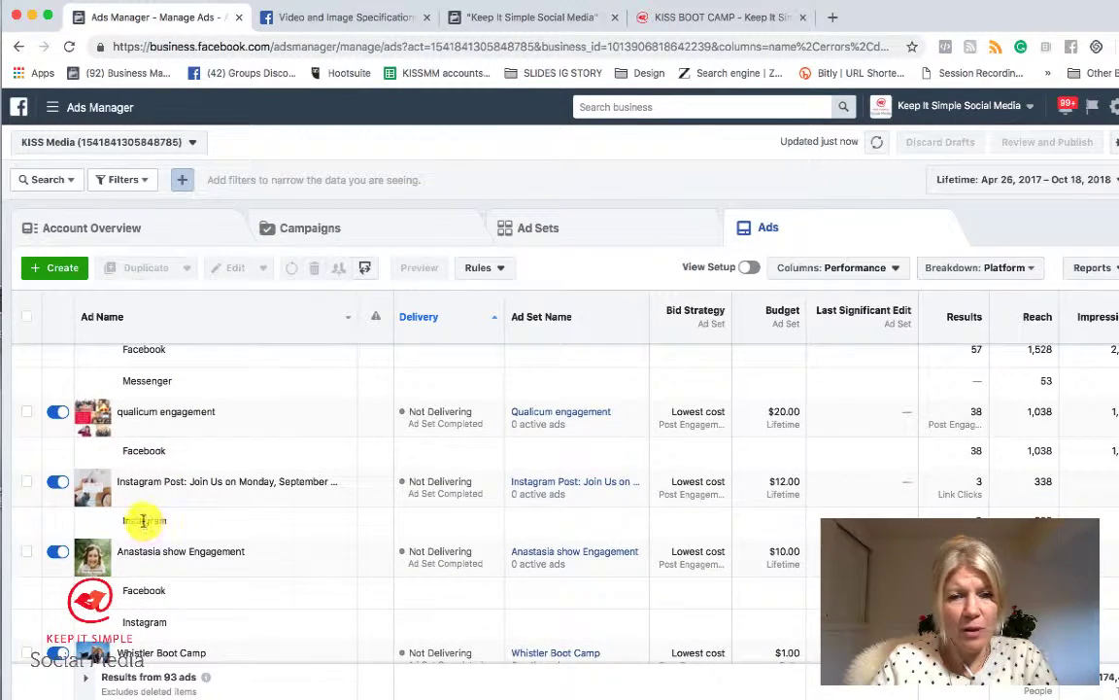
scroll(144, 525, "down", 3)
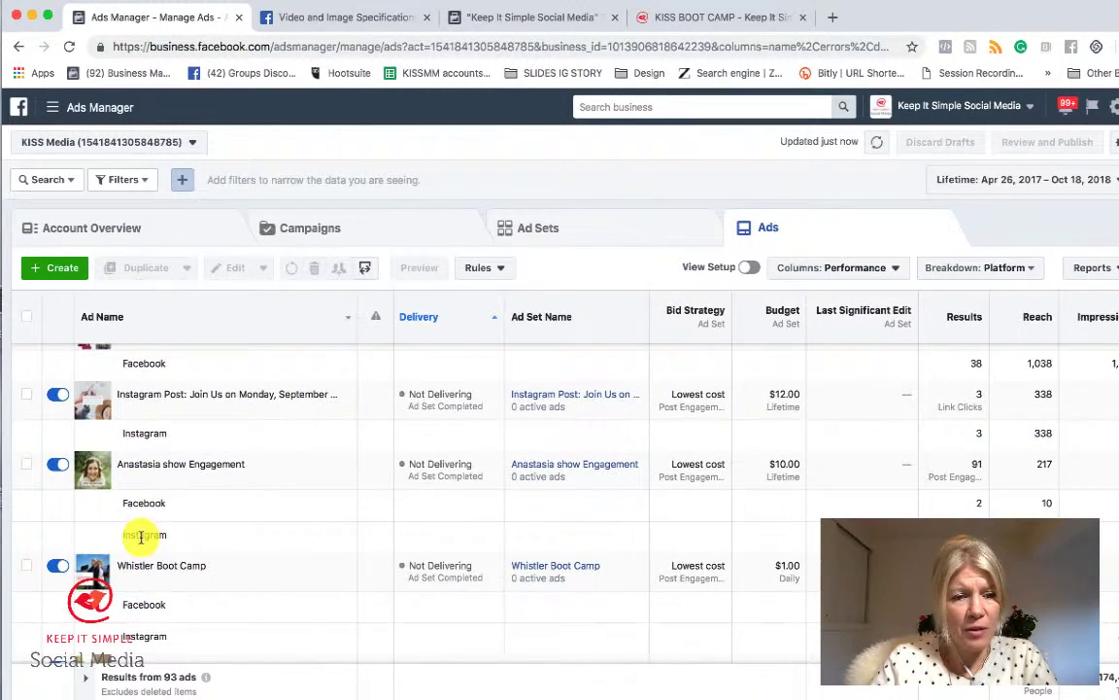
scroll(141, 537, "down", 2)
scroll(141, 539, "up", 12)
scroll(141, 539, "right", 2)
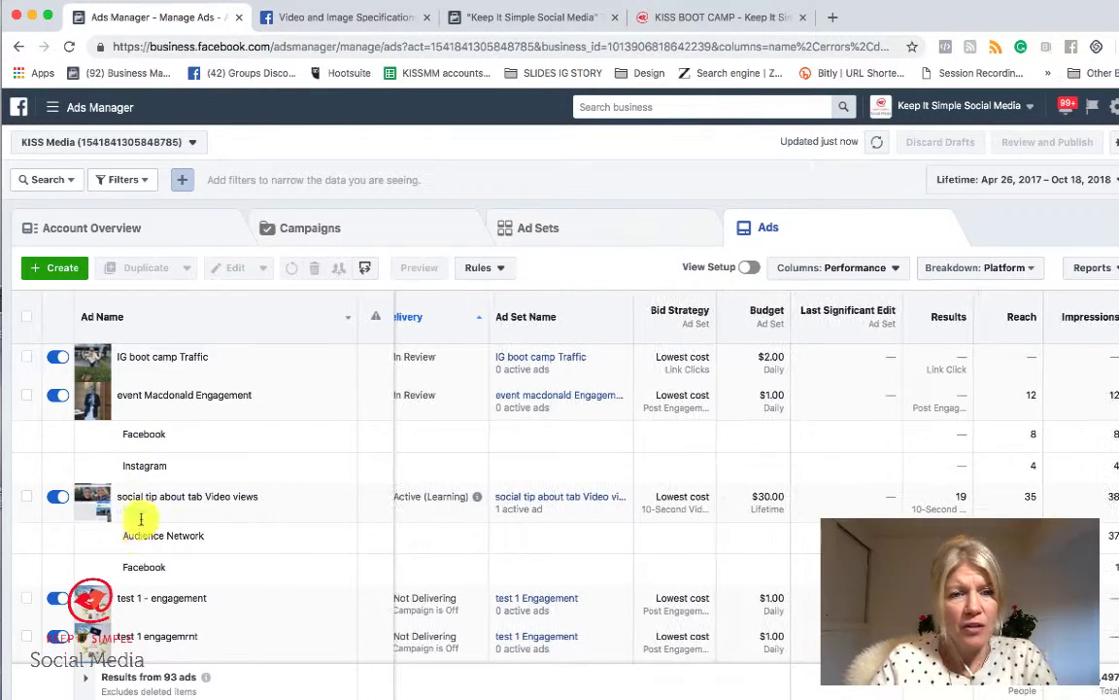
- Preview the IG boot camp Traffic ad in its Instagram Stories placement, check the preview's sharing options, and close the preview
left_click(154, 357)
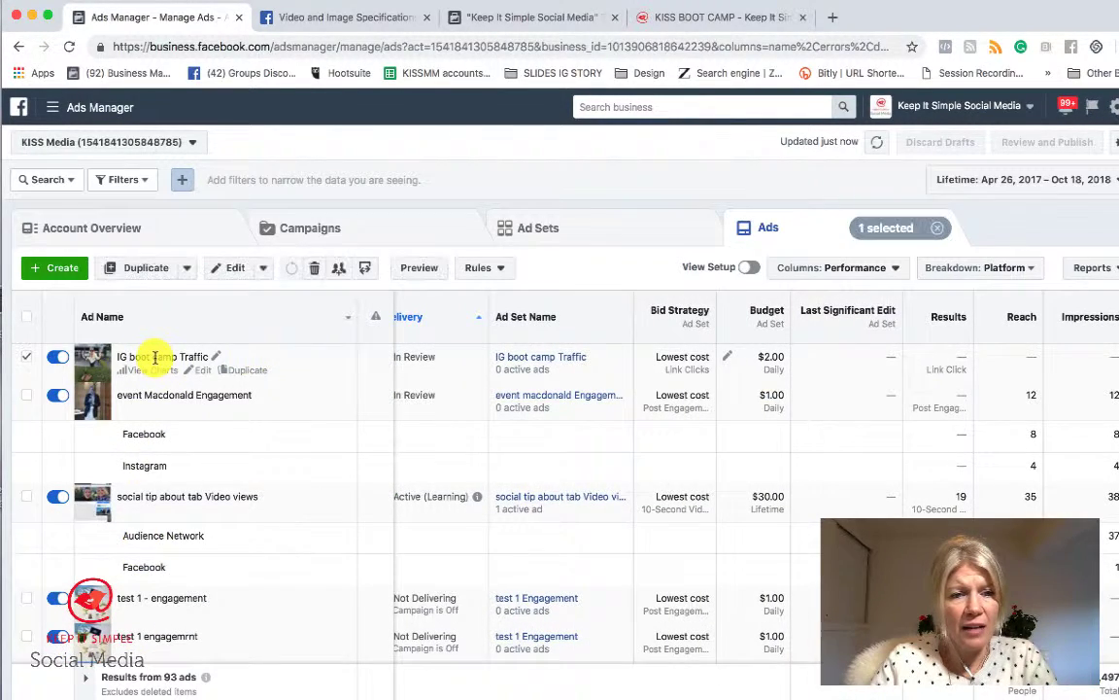
left_click(421, 271)
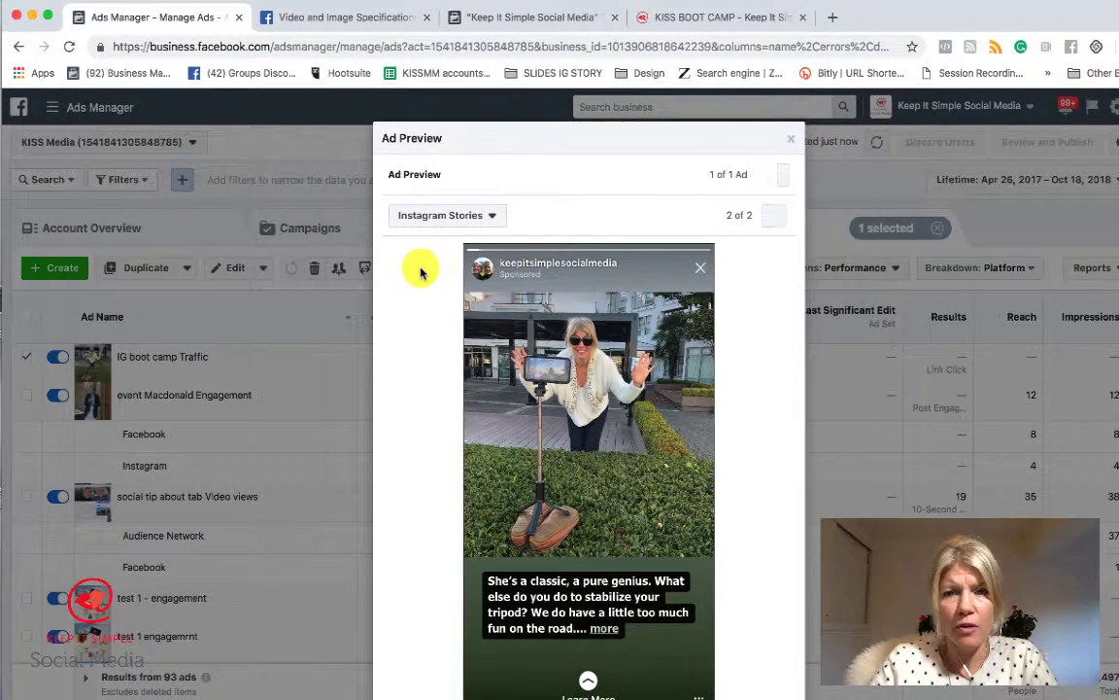
left_click(786, 183)
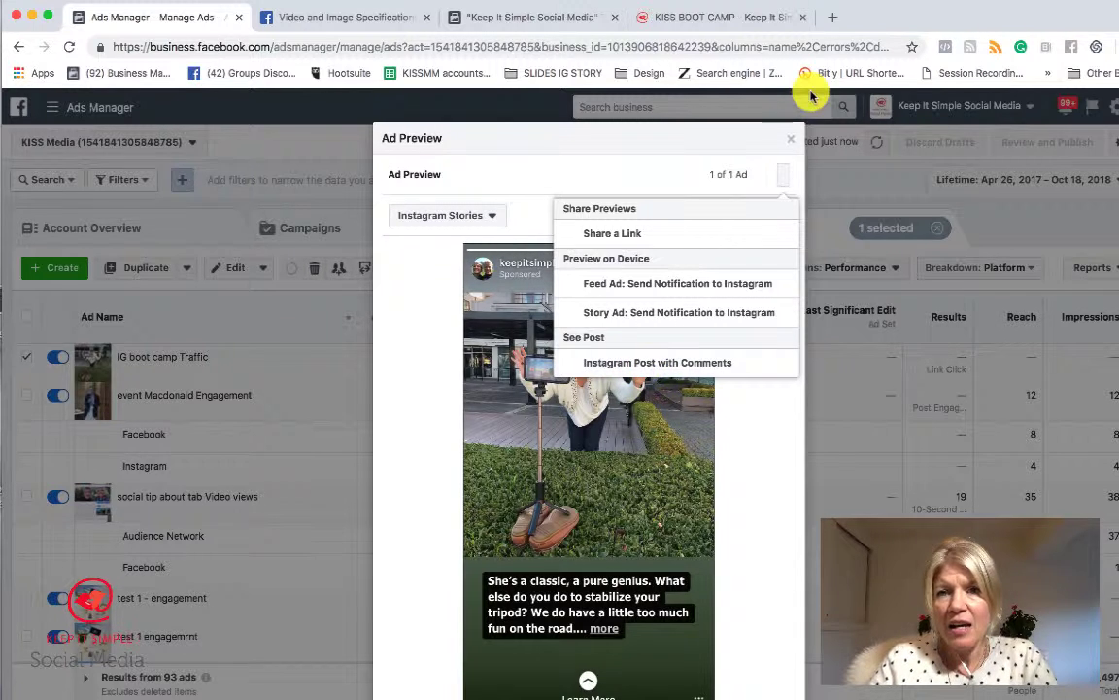
left_click(790, 138)
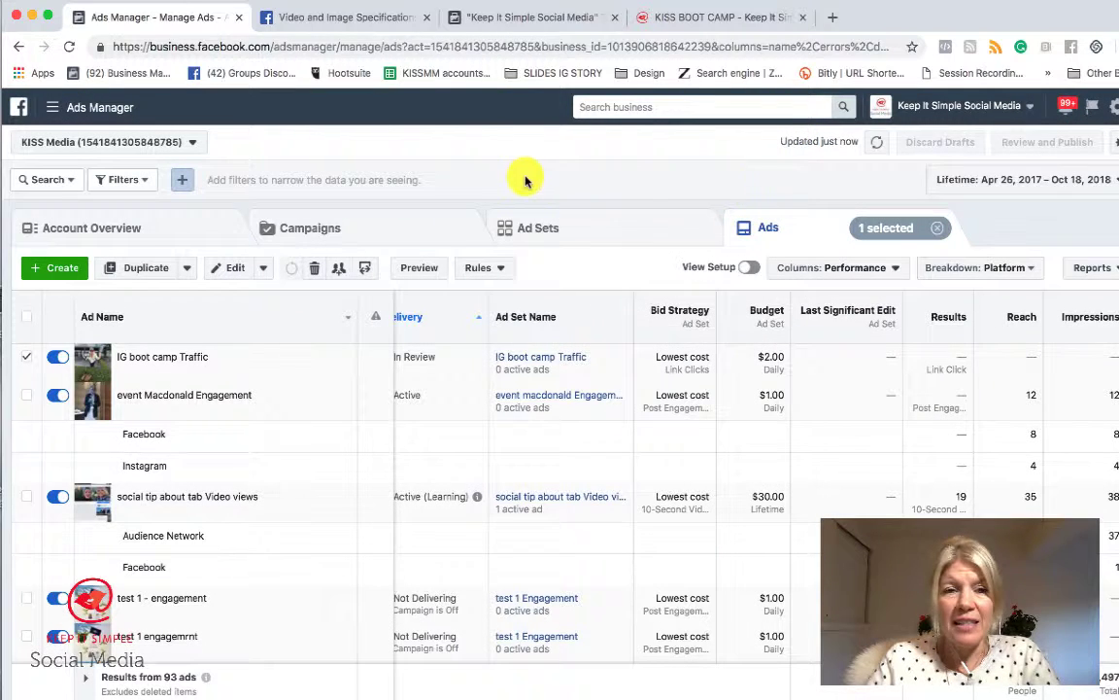